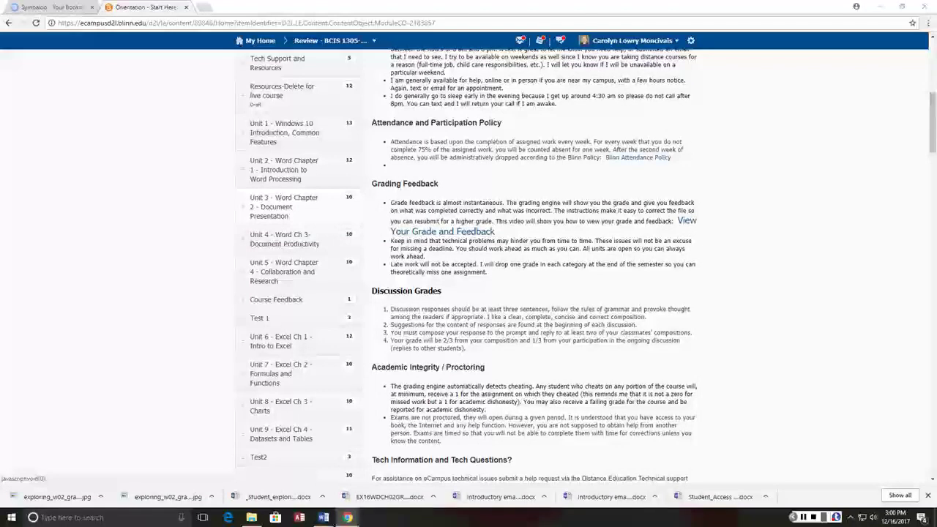
- Open the W3-Guided Project from the Word Chapter 3 Assignments in Unit 4 - Word Ch 3-Document Productivity
{"action": "left_click", "coordinate": [284, 239]}
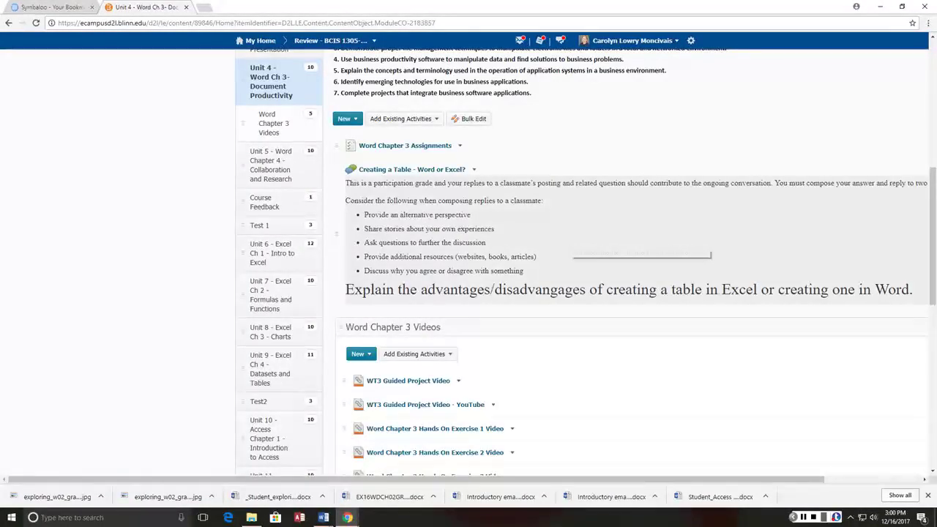
{"action": "left_click", "coordinate": [407, 145]}
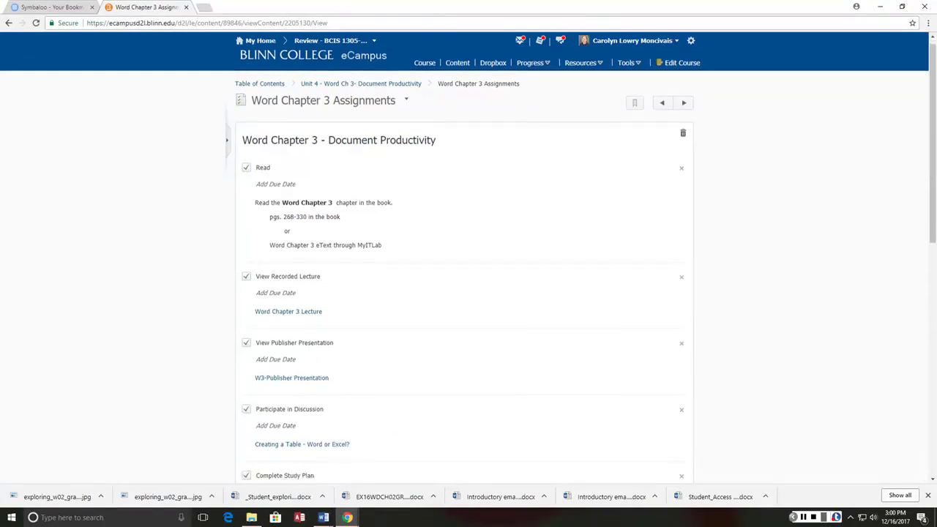
{"action": "scroll", "coordinate": [469, 263], "scroll_direction": "down", "scroll_amount": 3}
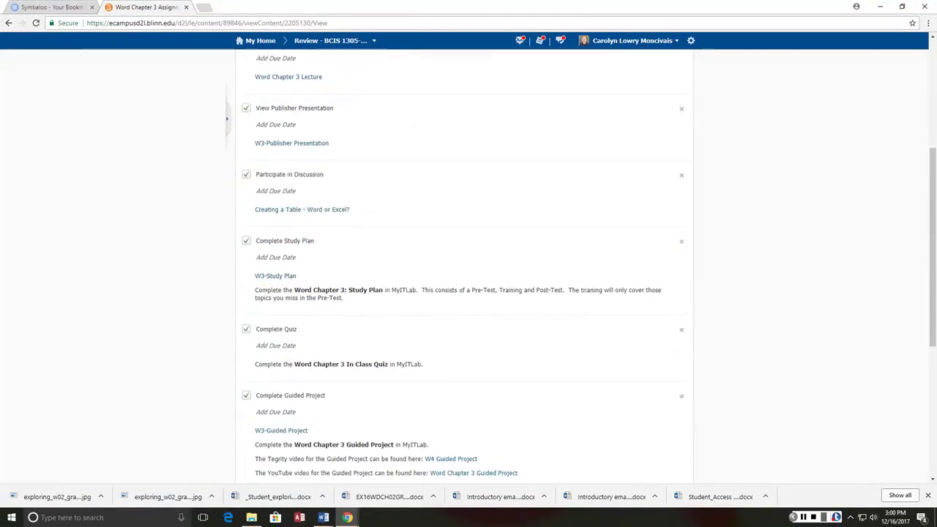
{"action": "scroll", "coordinate": [468, 263], "scroll_direction": "down", "scroll_amount": 3}
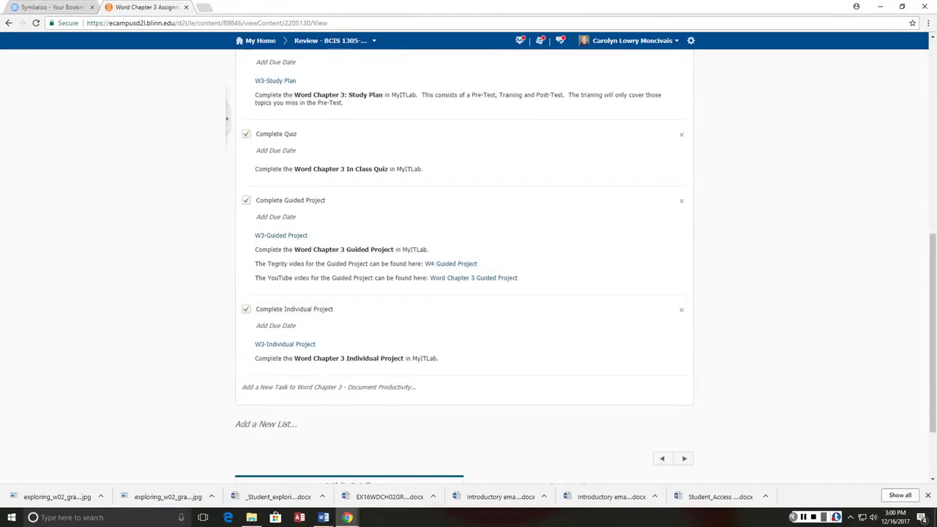
{"action": "left_click", "coordinate": [281, 235]}
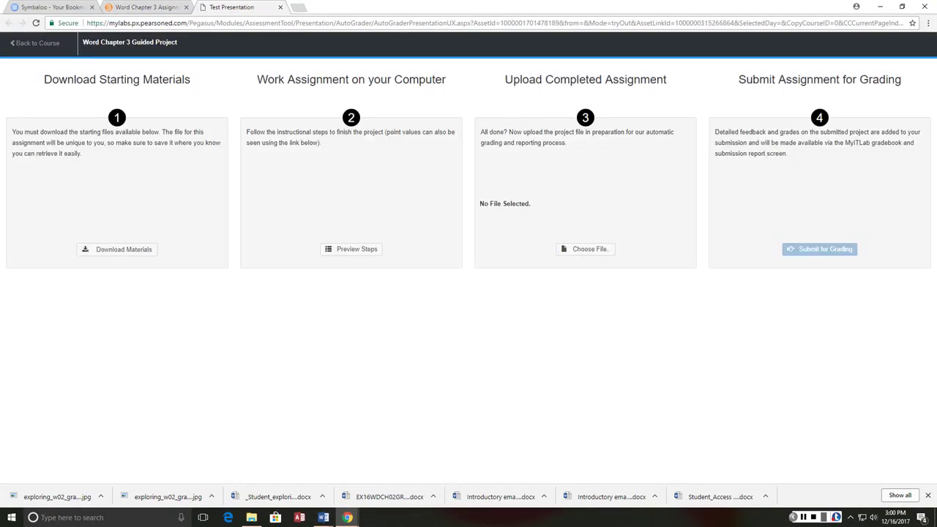
- Download the four starting files: the customers workbook, the thanks letter, the student document and the Home Store instructions
{"action": "left_click", "coordinate": [117, 250]}
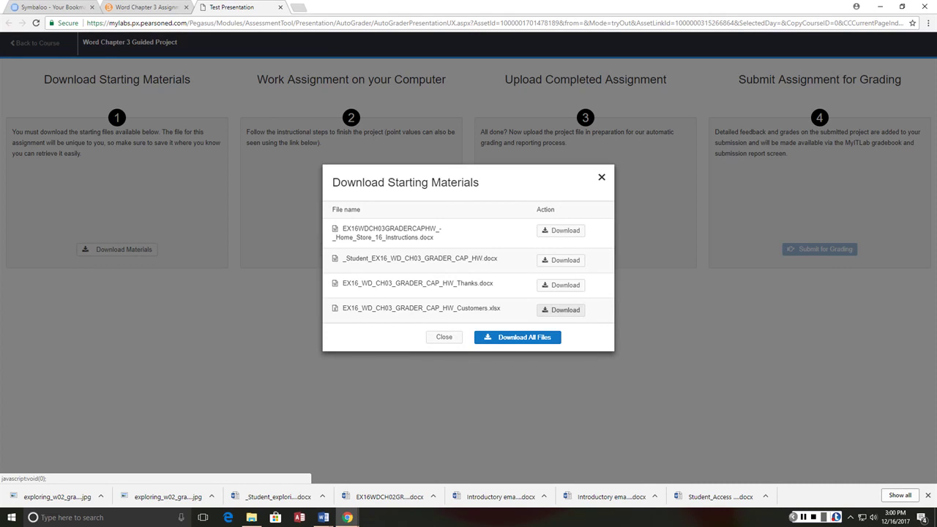
{"action": "left_click", "coordinate": [561, 310]}
{"action": "left_click", "coordinate": [560, 285]}
{"action": "left_click", "coordinate": [560, 260]}
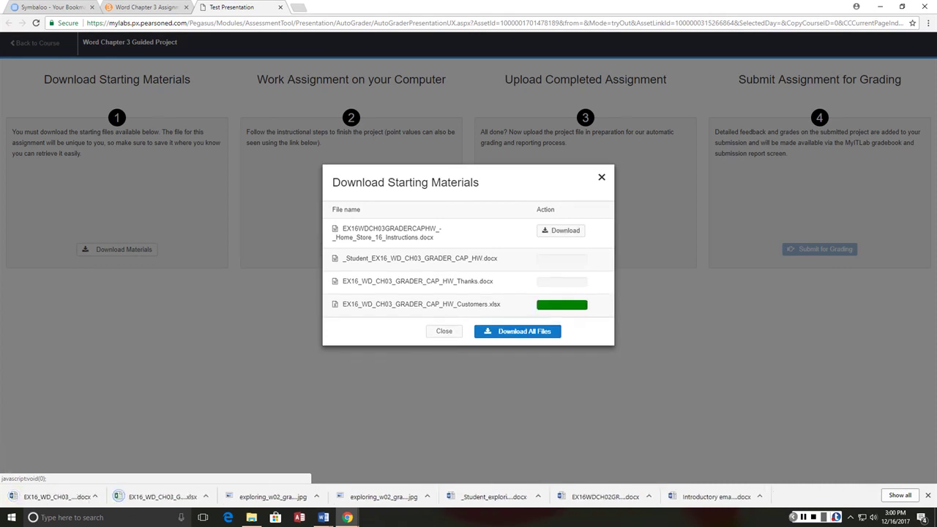
{"action": "left_click", "coordinate": [560, 231]}
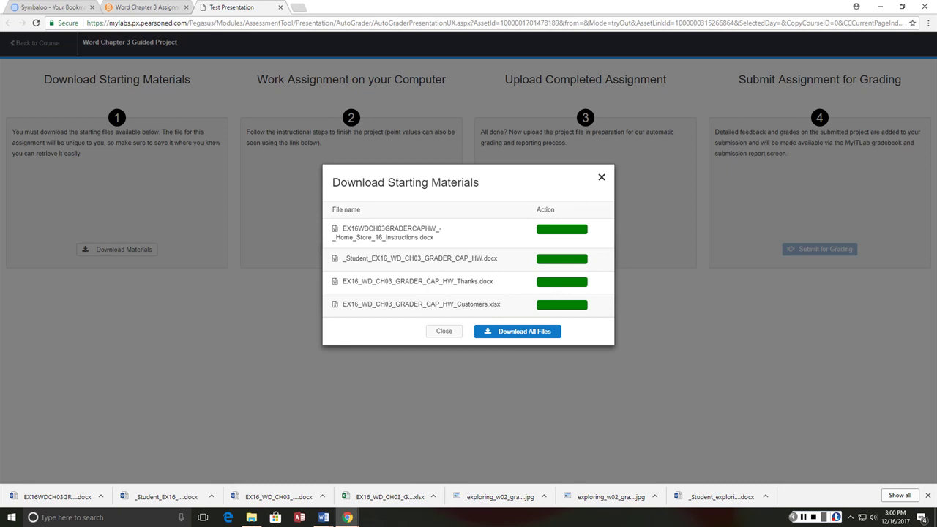
- Open the downloaded Home Store instructions and the _Student_EX16_WD_CH03_GRADER_CAP_HW document in Word
{"action": "left_click", "coordinate": [57, 497]}
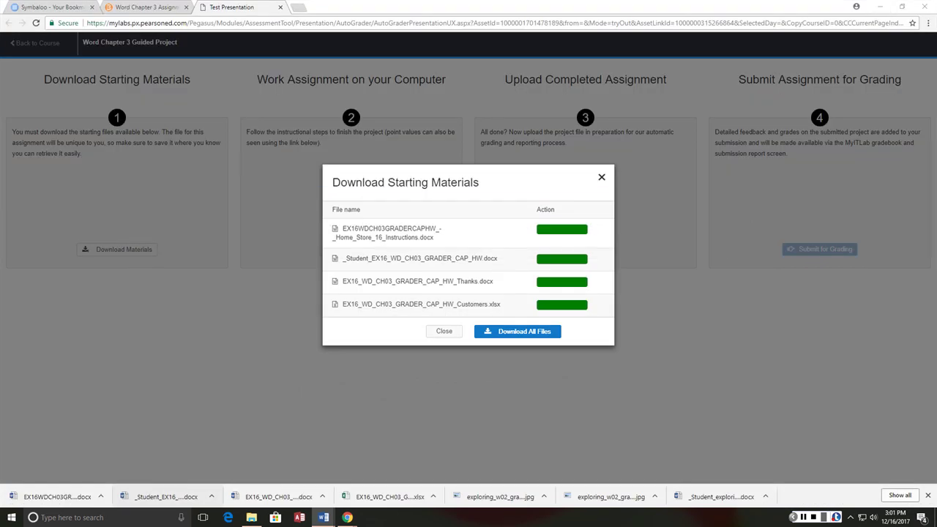
{"action": "left_click", "coordinate": [165, 496]}
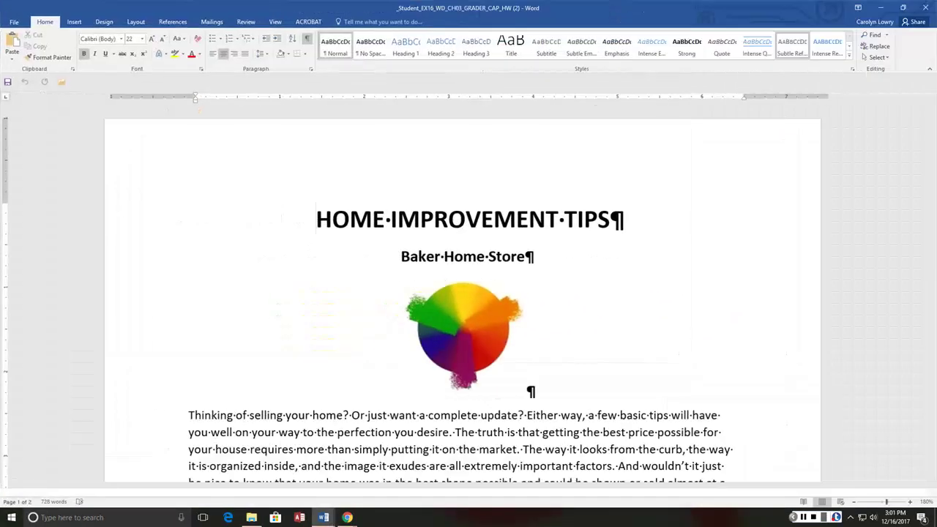
{"action": "left_click", "coordinate": [805, 36]}
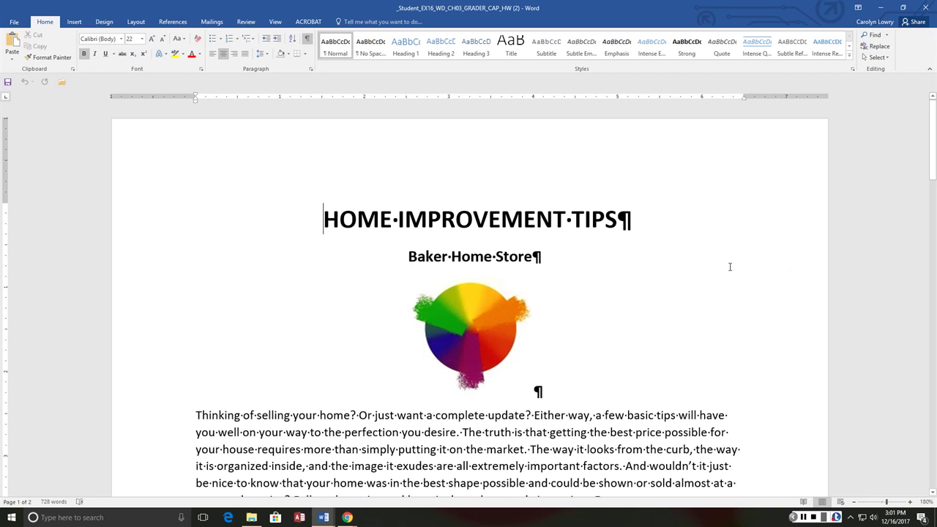
- View the keyboard picture in Document3
{"action": "left_click", "coordinate": [663, 268]}
{"action": "left_click", "coordinate": [323, 518]}
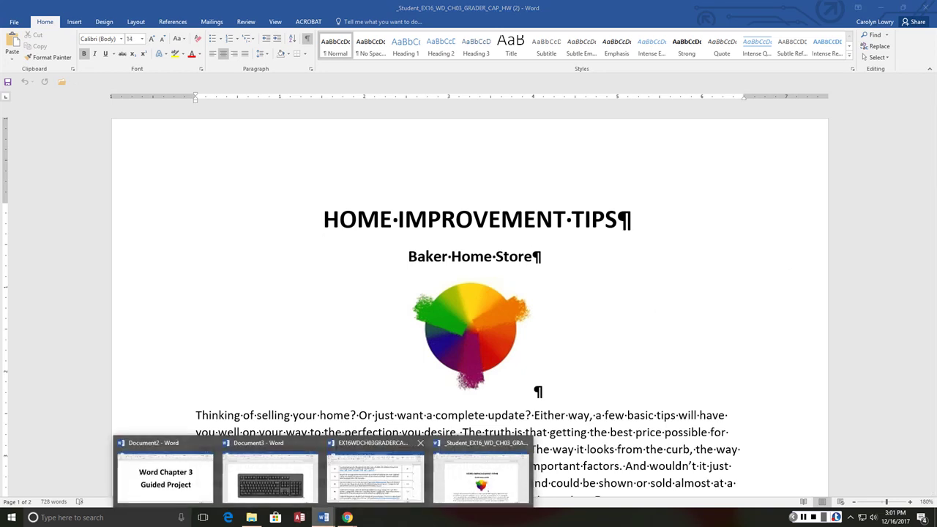
{"action": "left_click", "coordinate": [270, 472]}
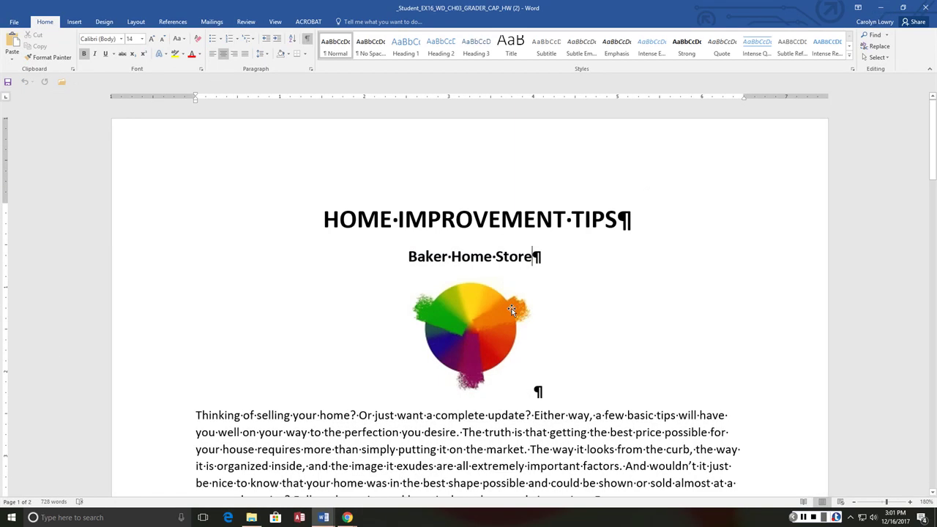
- Convert the tabbed list at the document's end, from "Under $100" to "Update maintenance", into a four-column table separated at tabs
{"action": "key", "text": "ctrl+End"}
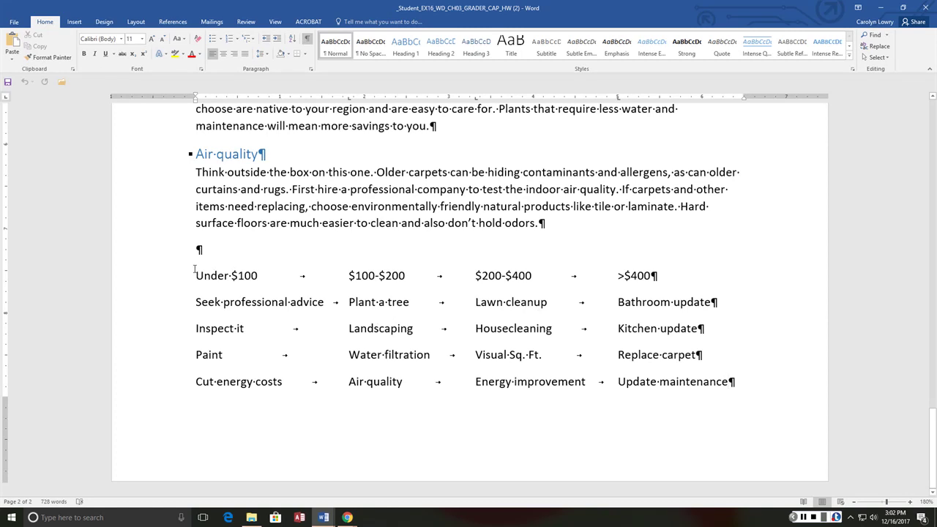
{"action": "left_click_drag", "start_coordinate": [195, 274], "coordinate": [577, 276]}
{"action": "left_click_drag", "start_coordinate": [684, 301], "coordinate": [757, 381]}
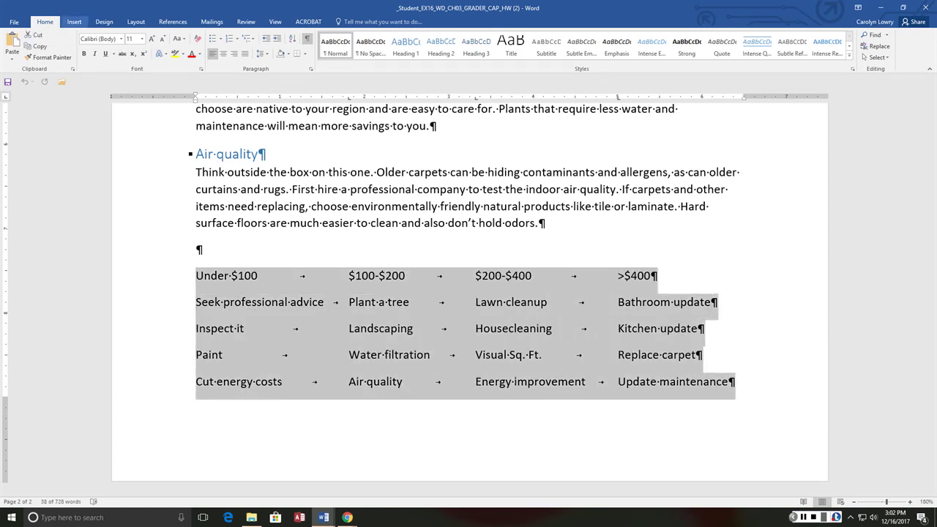
{"action": "left_click", "coordinate": [74, 21]}
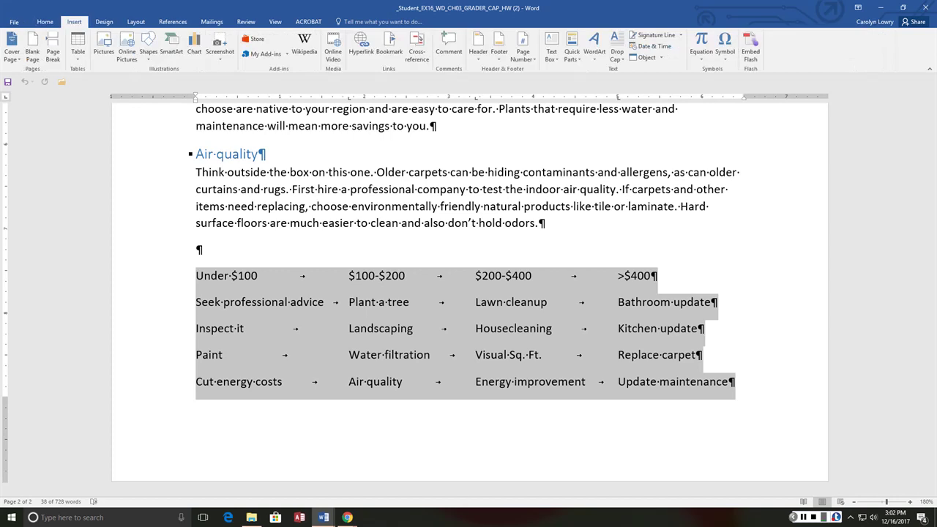
{"action": "left_click", "coordinate": [77, 48]}
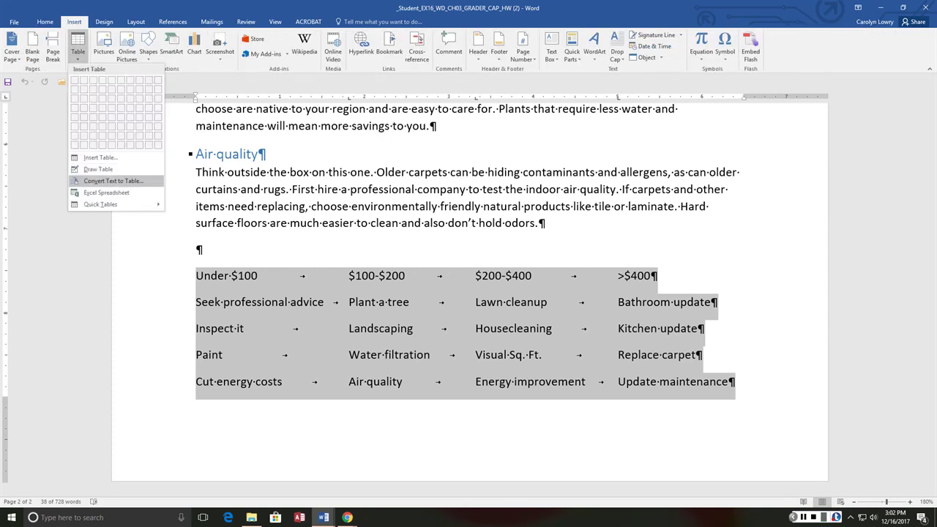
{"action": "left_click", "coordinate": [113, 181]}
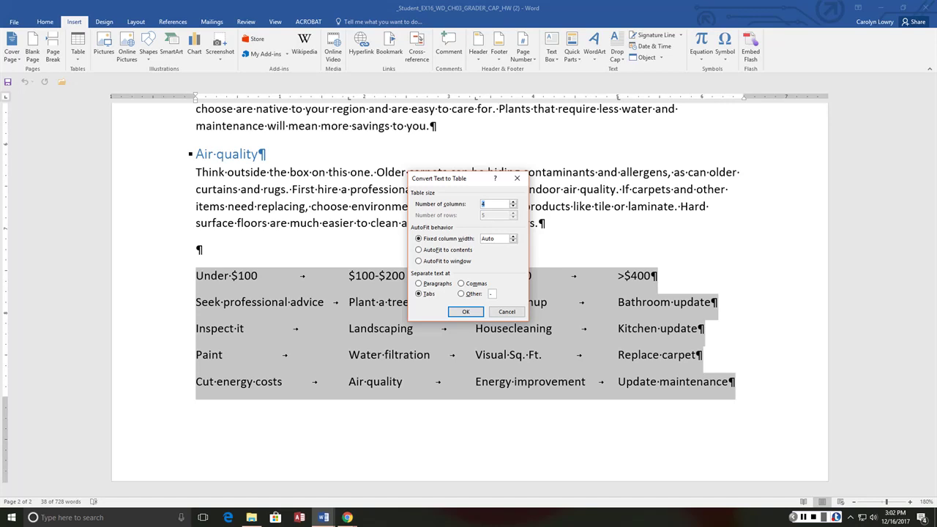
{"action": "left_click", "coordinate": [464, 311]}
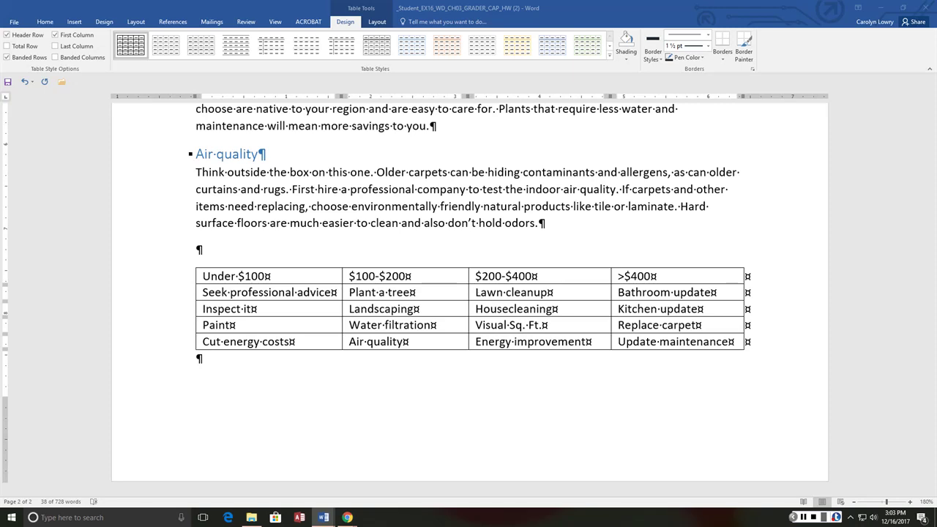
- Add a blank paragraph above the new table
{"action": "left_click", "coordinate": [191, 265]}
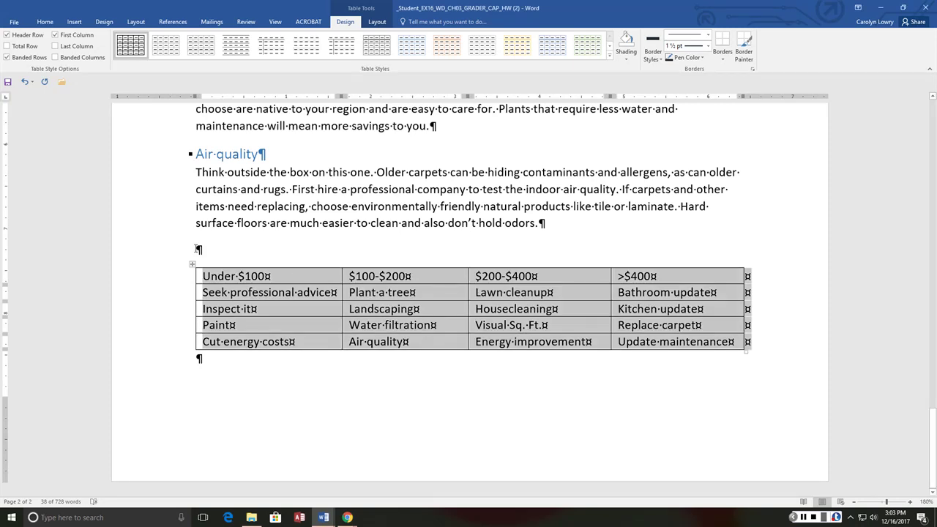
{"action": "left_click", "coordinate": [325, 262]}
{"action": "key", "text": "Return"}
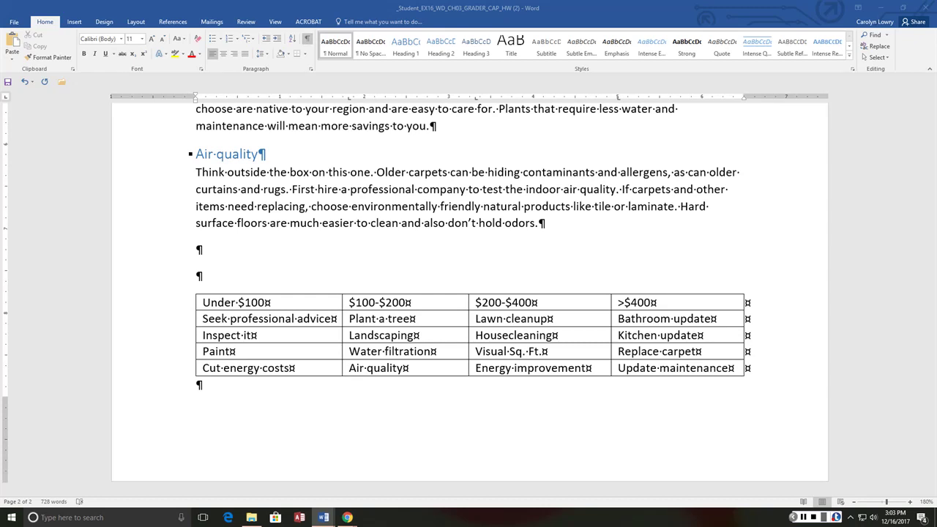
- Insert a row above the table's first row and enter "Home Improvement Tips" in its first cell
{"action": "left_click", "coordinate": [190, 306]}
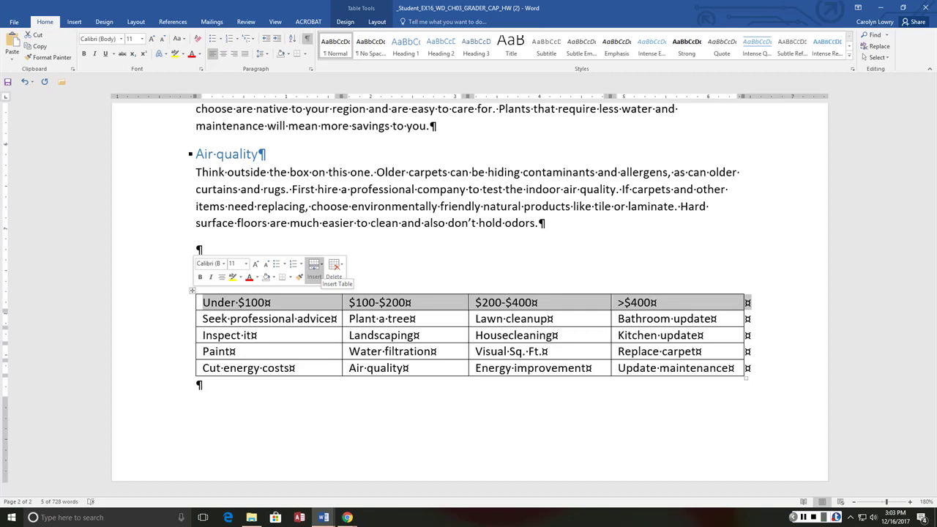
{"action": "left_click", "coordinate": [313, 267]}
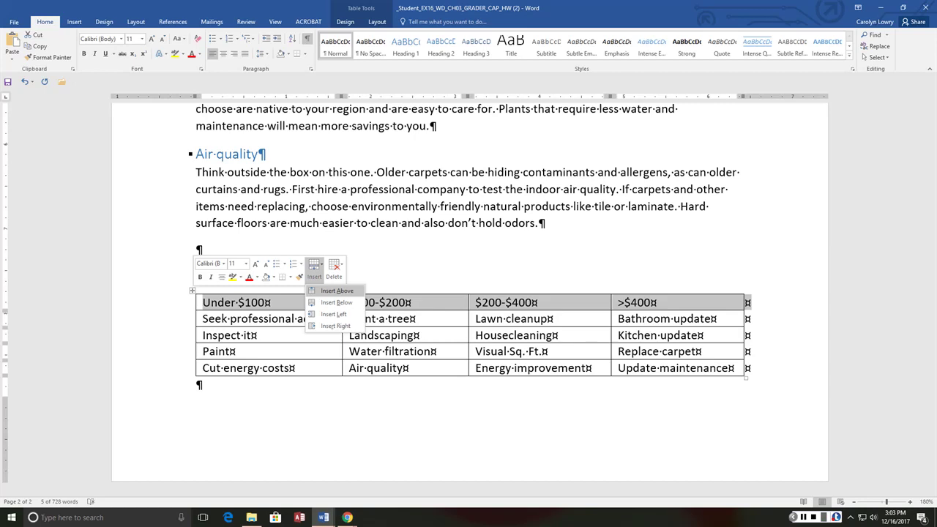
{"action": "left_click", "coordinate": [337, 290]}
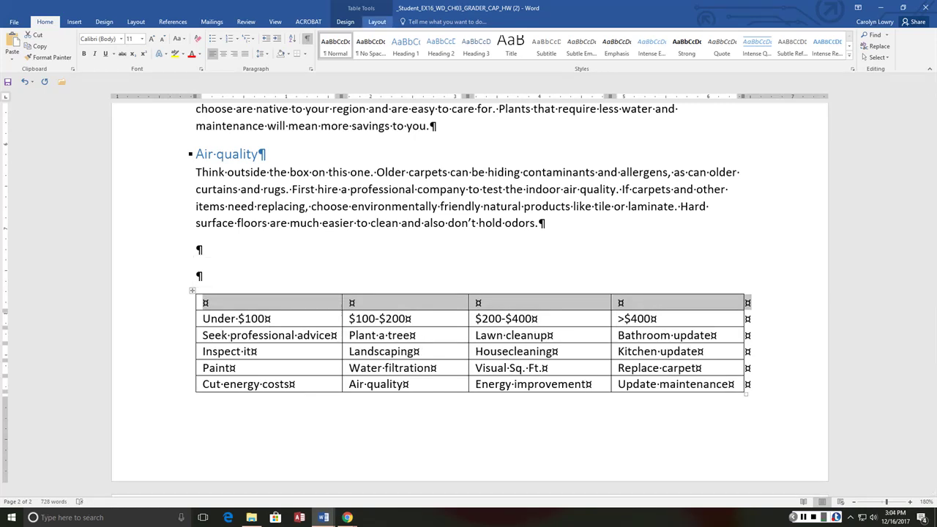
{"action": "left_click", "coordinate": [377, 21]}
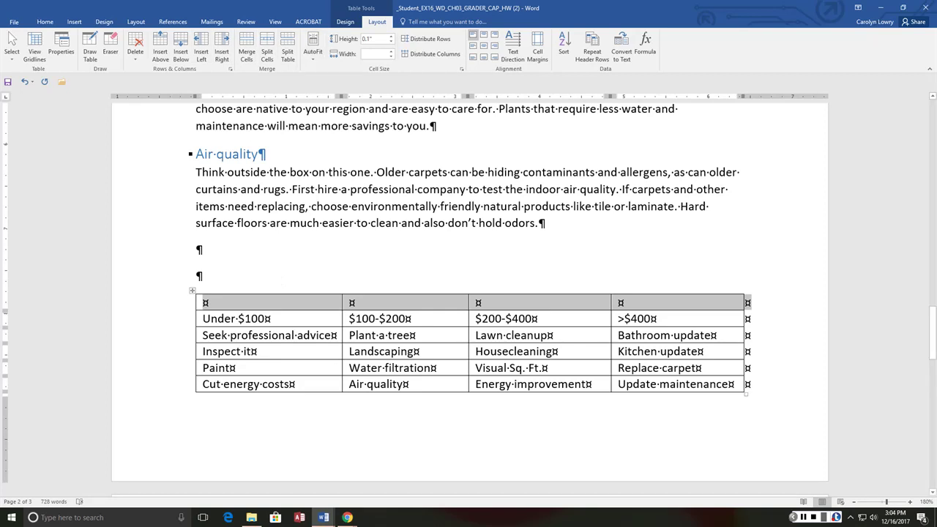
{"action": "left_click", "coordinate": [208, 302]}
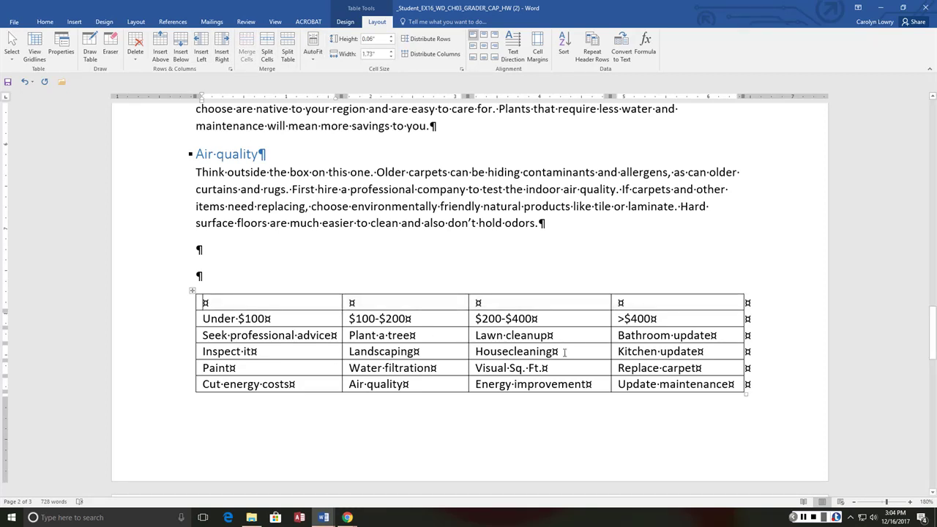
{"action": "type", "text": "Home "}
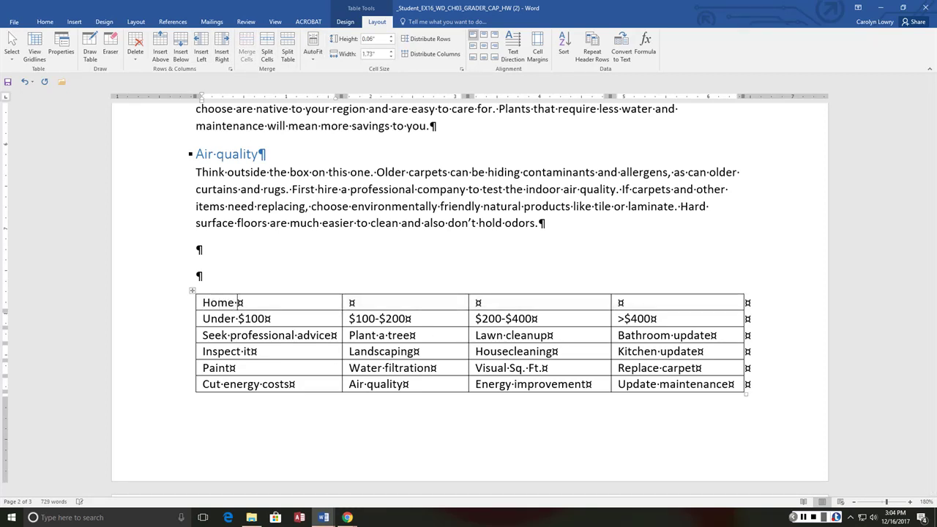
{"action": "type", "text": "Imporovement Tips"}
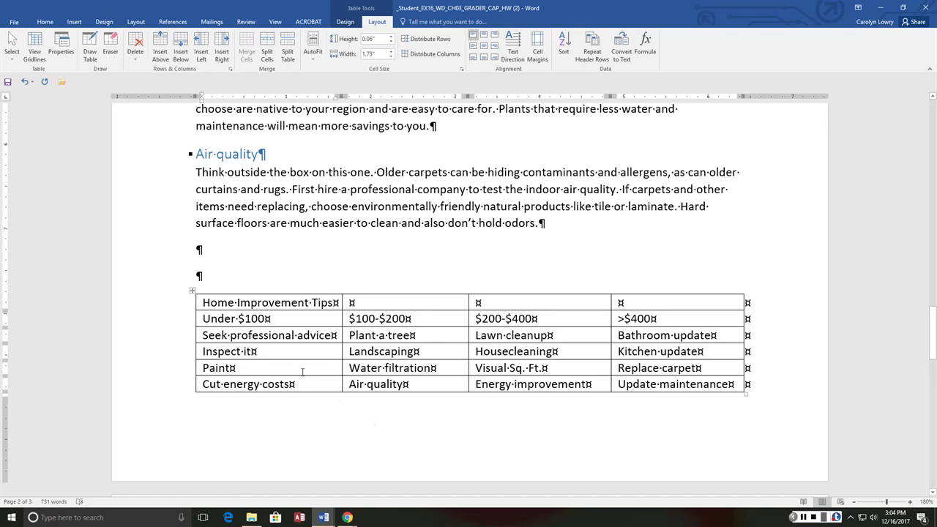
- Merge the cells of the table's top row and format its title as centered and bold
{"action": "left_click", "coordinate": [184, 309]}
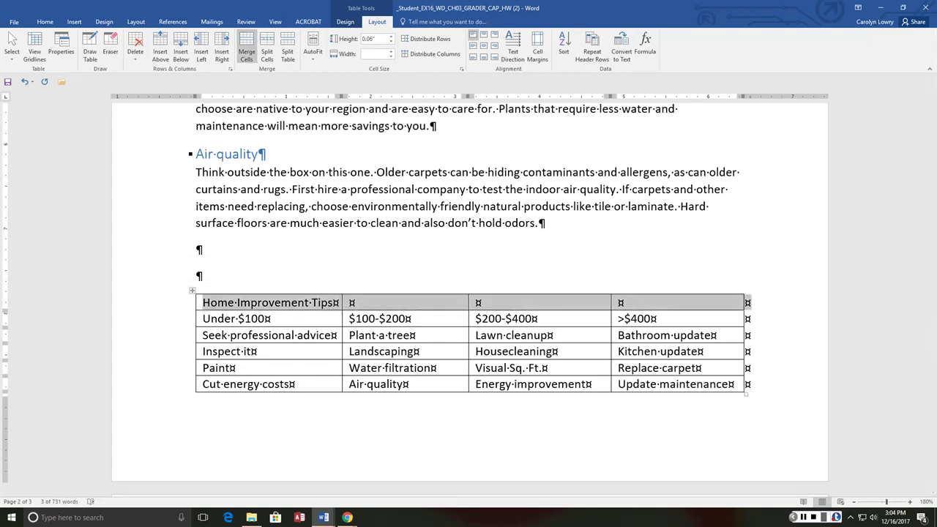
{"action": "left_click", "coordinate": [246, 47]}
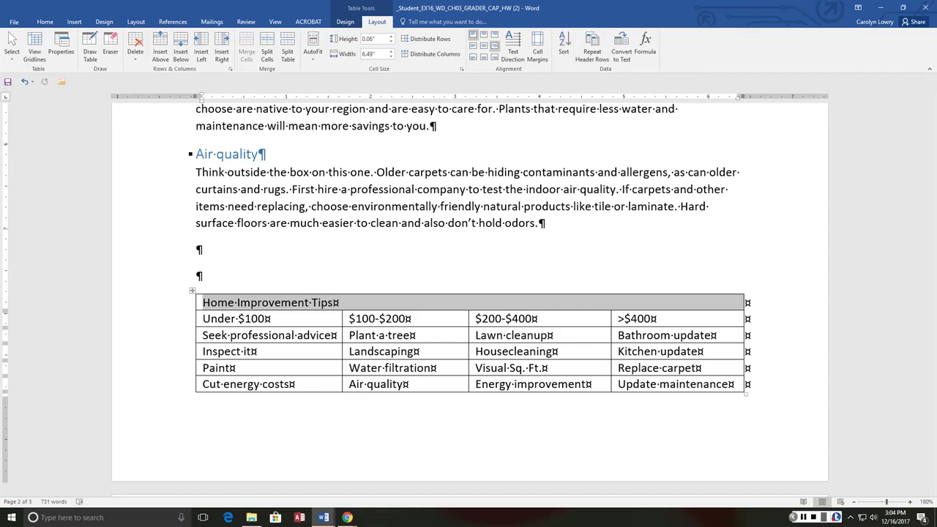
{"action": "left_click", "coordinate": [485, 45]}
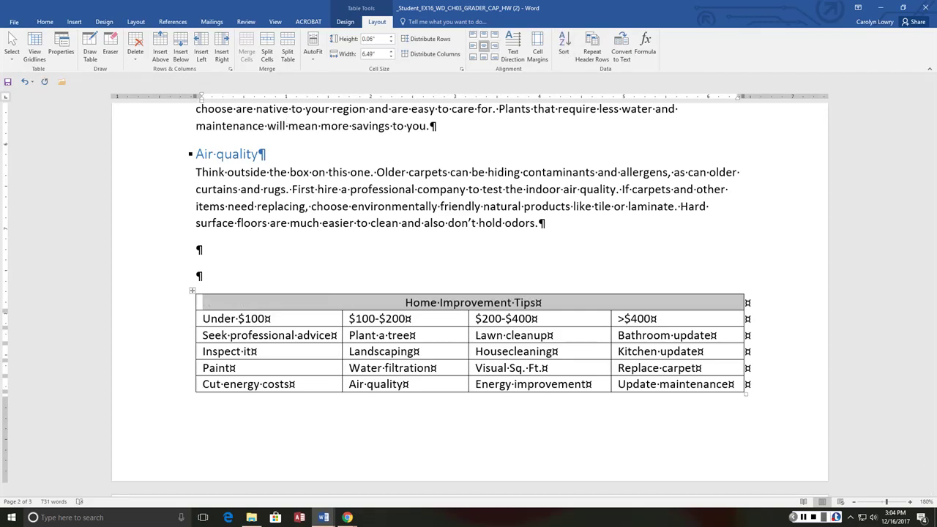
{"action": "key", "text": "ctrl+b"}
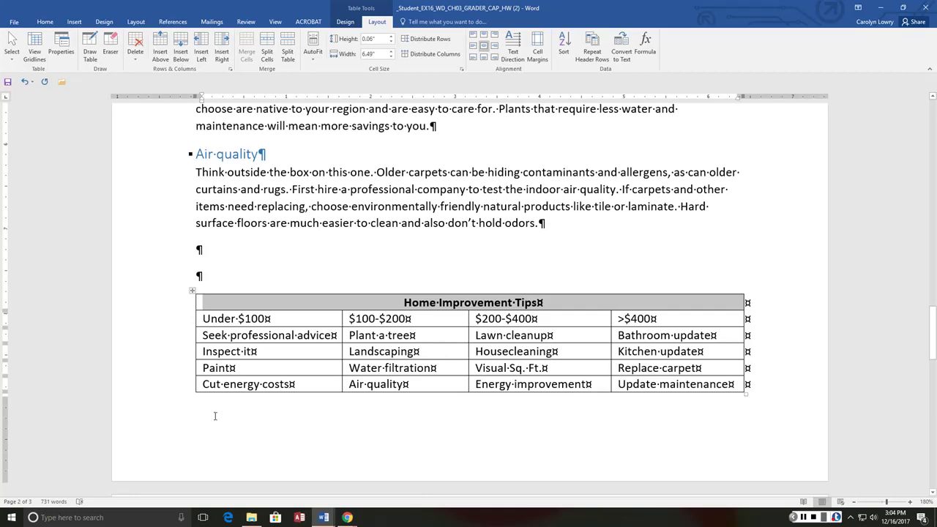
- Look at the keyboard picture in Document3 again and return to the student document
{"action": "left_click", "coordinate": [323, 518]}
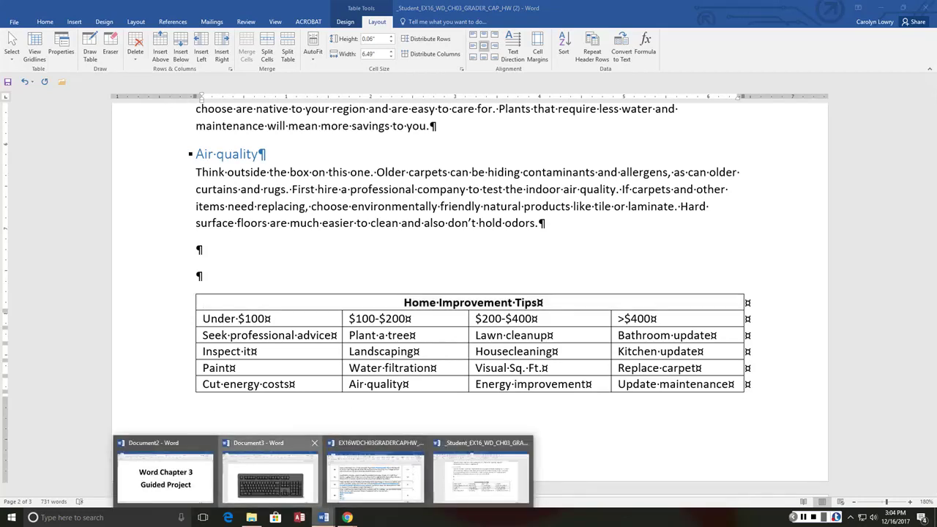
{"action": "left_click", "coordinate": [271, 476]}
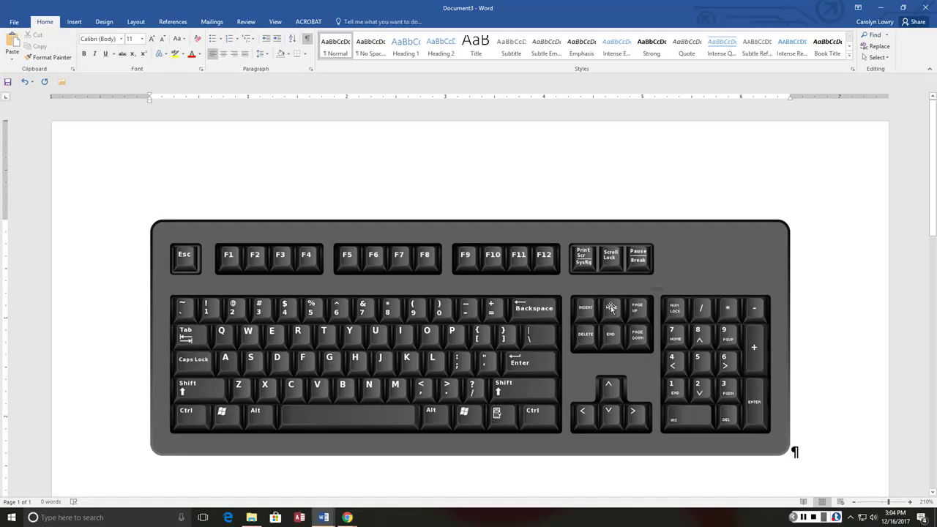
{"action": "left_click", "coordinate": [881, 7]}
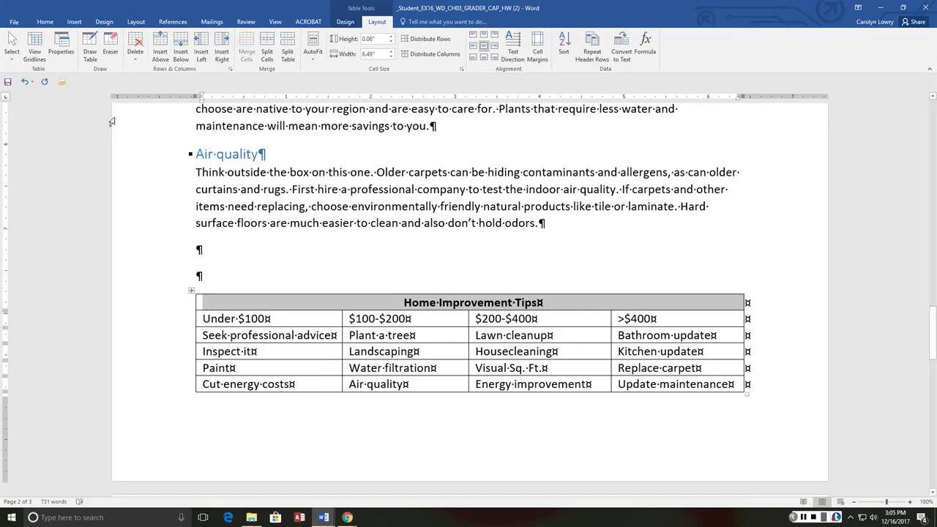
- Set the font size of the "Home Improvement Tips" title row to 18 pt
{"action": "left_click", "coordinate": [44, 21]}
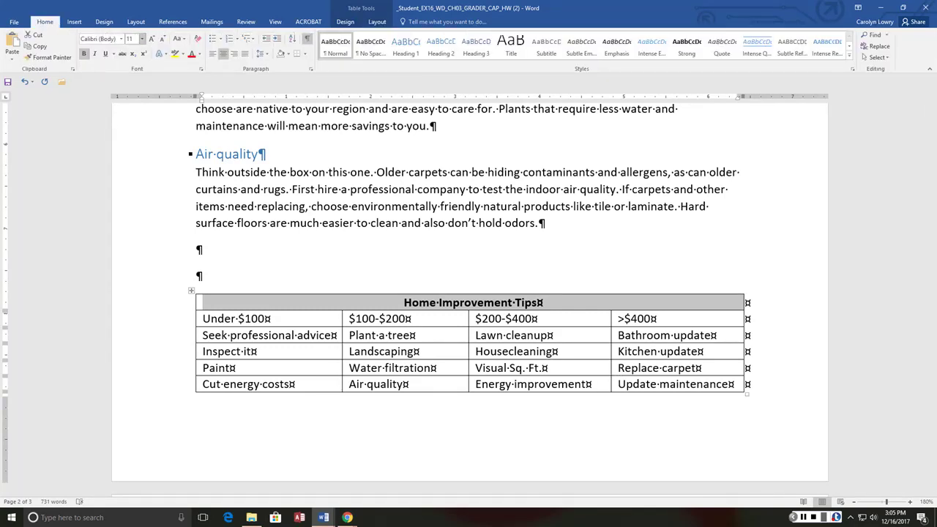
{"action": "left_click", "coordinate": [142, 38]}
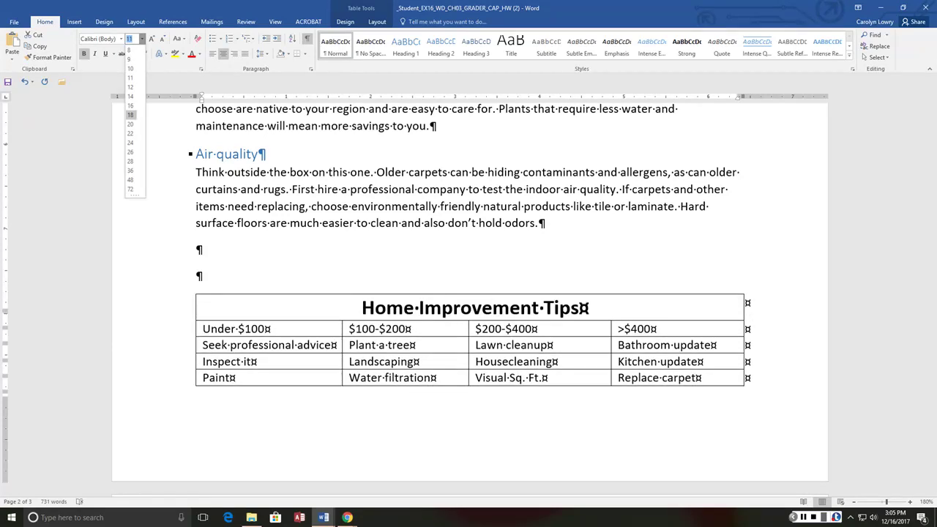
{"action": "left_click", "coordinate": [130, 115]}
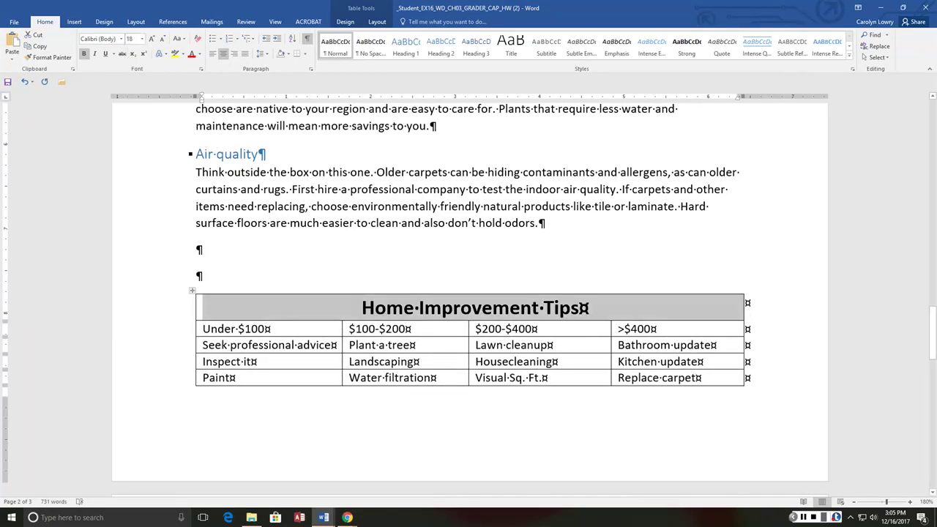
{"action": "right_click", "coordinate": [510, 307]}
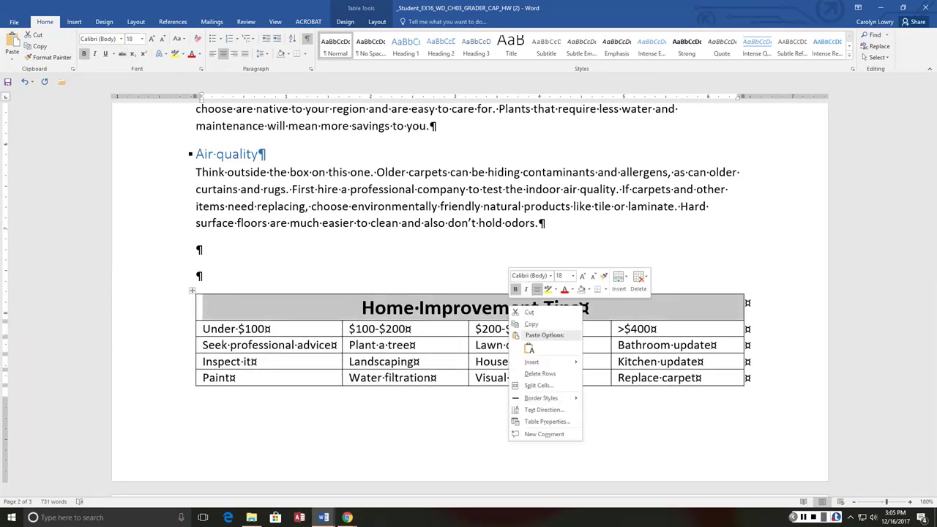
{"action": "left_click", "coordinate": [502, 232]}
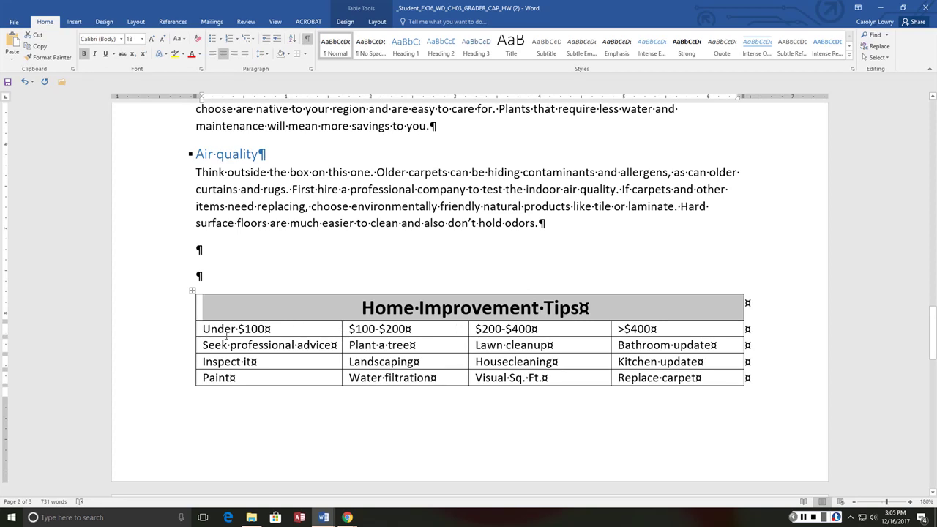
- Format the text in the table's second row, holding the price ranges, as bold and centered
{"action": "mouse_move", "coordinate": [183, 337]}
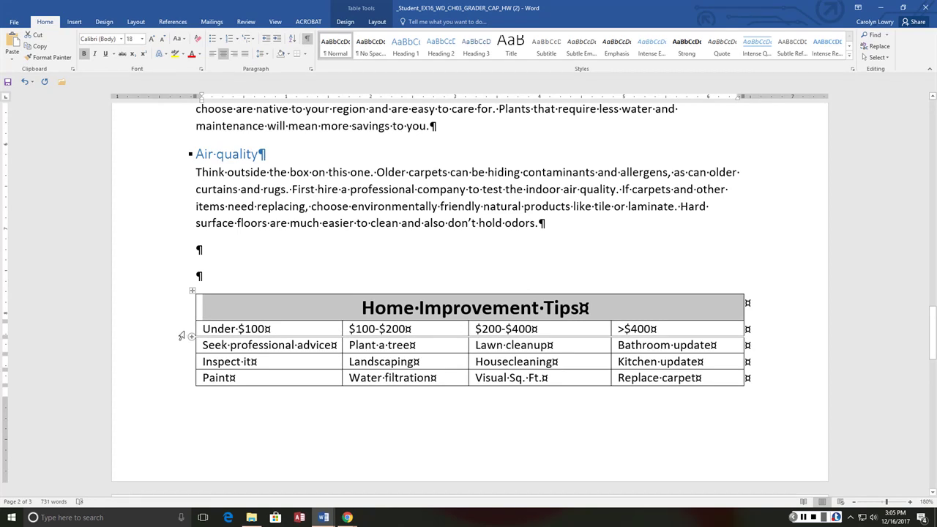
{"action": "left_click", "coordinate": [182, 335]}
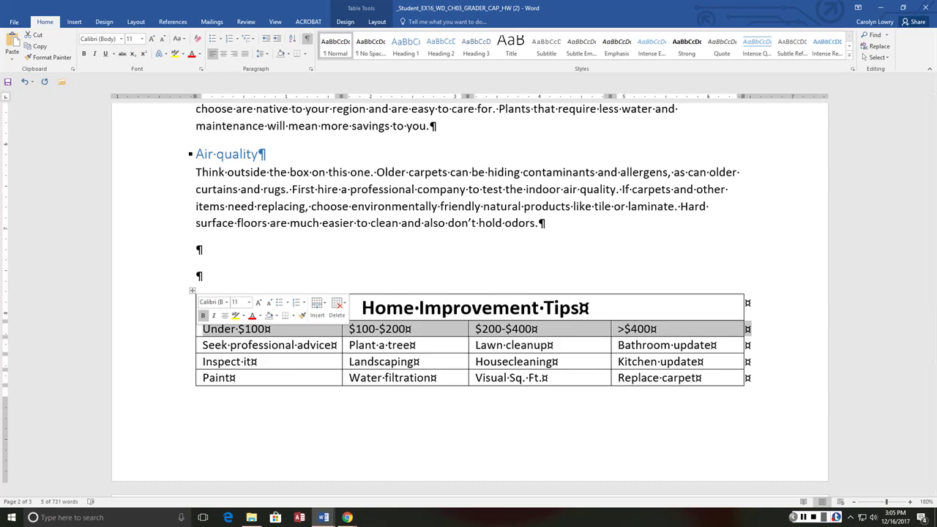
{"action": "left_click", "coordinate": [203, 315]}
{"action": "left_click", "coordinate": [224, 315]}
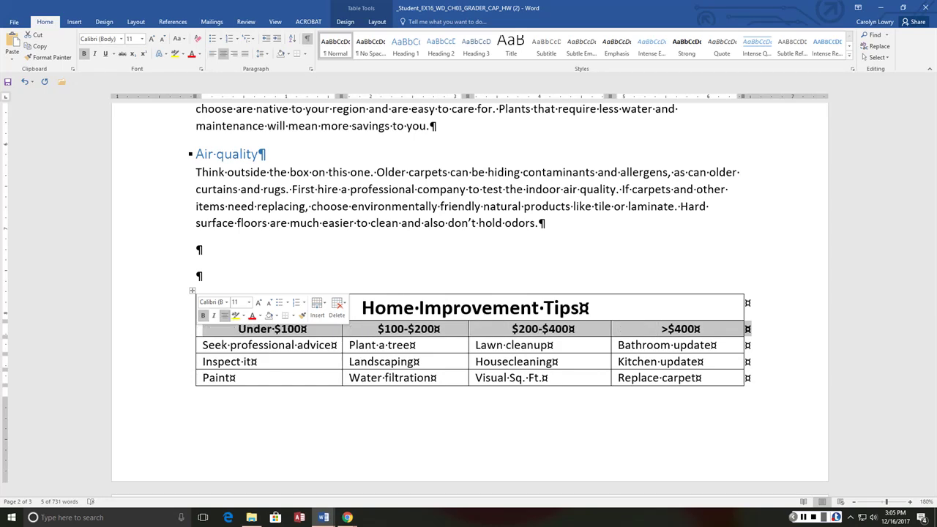
- AutoFit the entire Home Improvement Tips table to its contents
{"action": "left_click", "coordinate": [192, 290]}
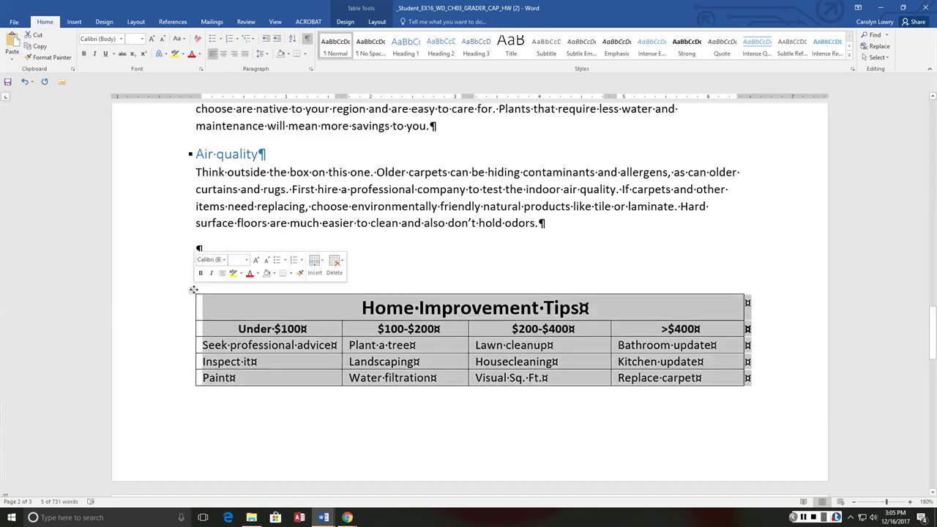
{"action": "right_click", "coordinate": [193, 290]}
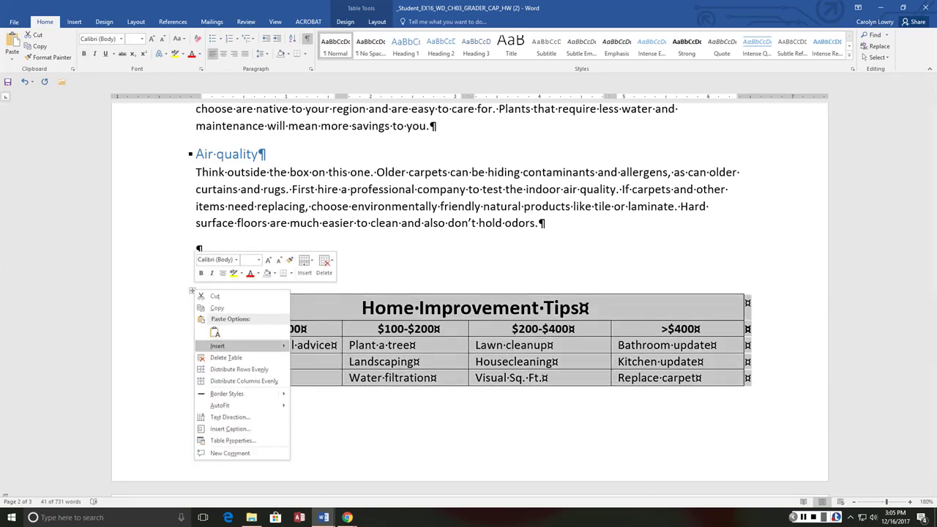
{"action": "mouse_move", "coordinate": [219, 404]}
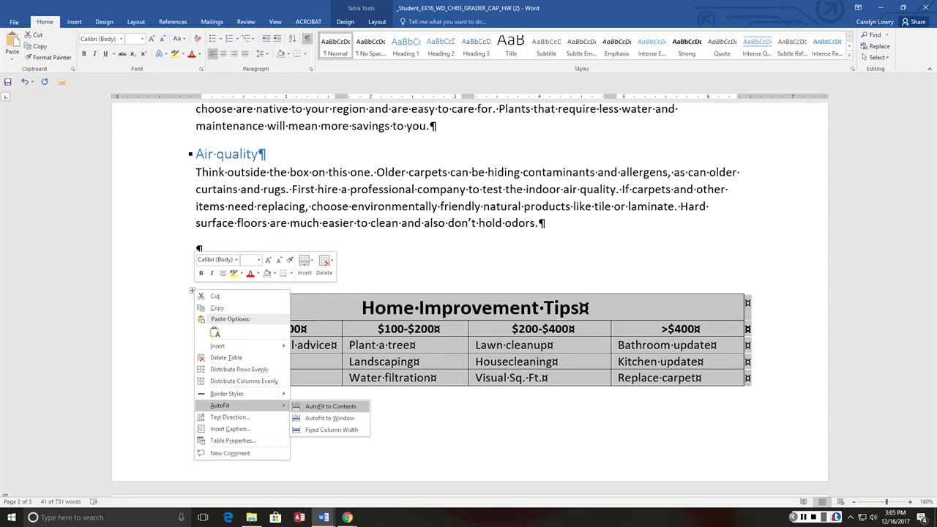
{"action": "left_click", "coordinate": [330, 405]}
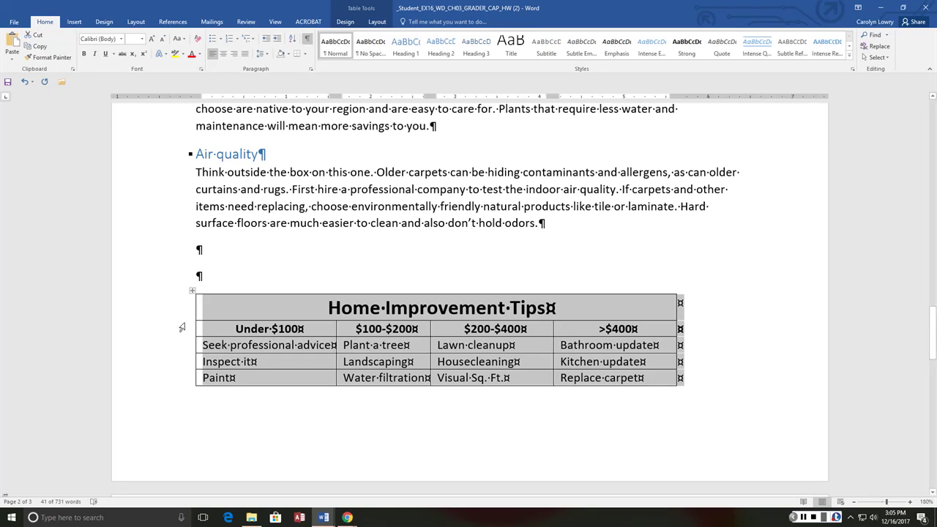
- Try to center the Home Improvement Tips table horizontally on the page through its table properties
{"action": "right_click", "coordinate": [193, 291]}
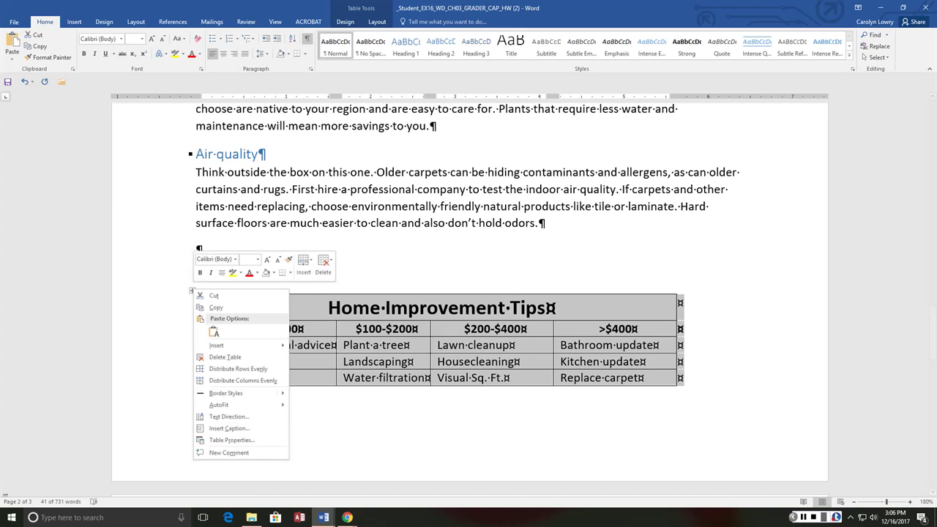
{"action": "left_click", "coordinate": [231, 440]}
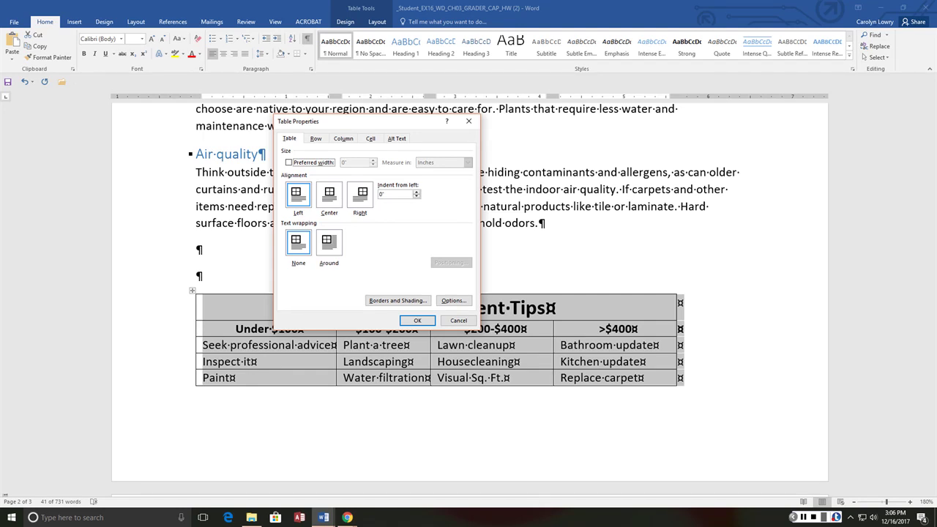
{"action": "left_click", "coordinate": [804, 517]}
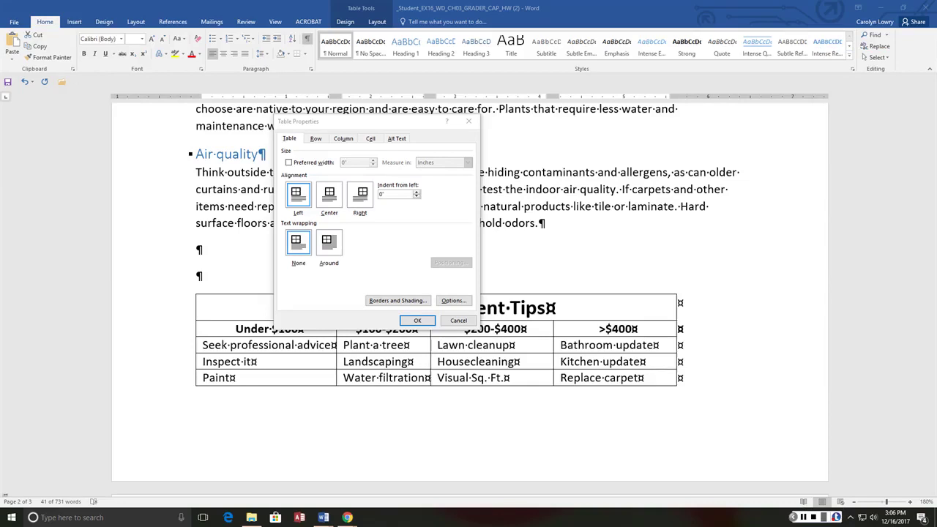
{"action": "left_click", "coordinate": [329, 194]}
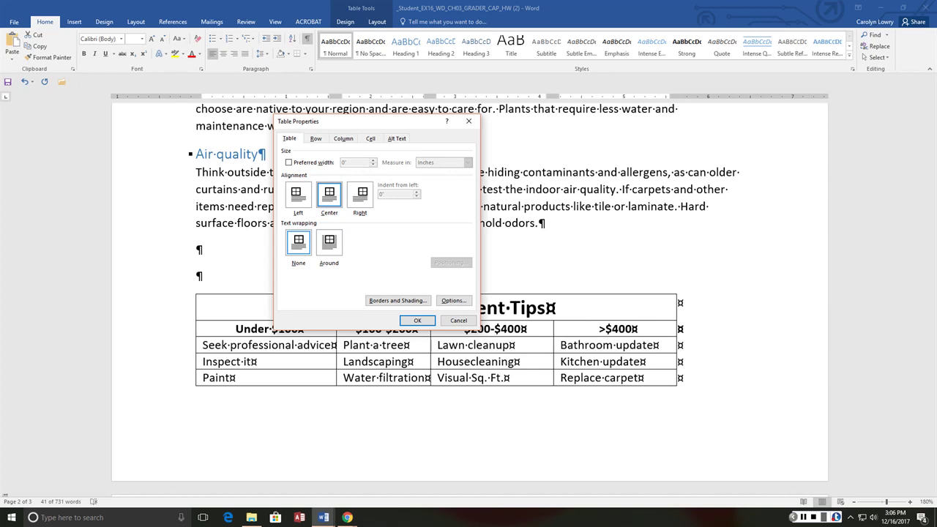
{"action": "left_click", "coordinate": [316, 139]}
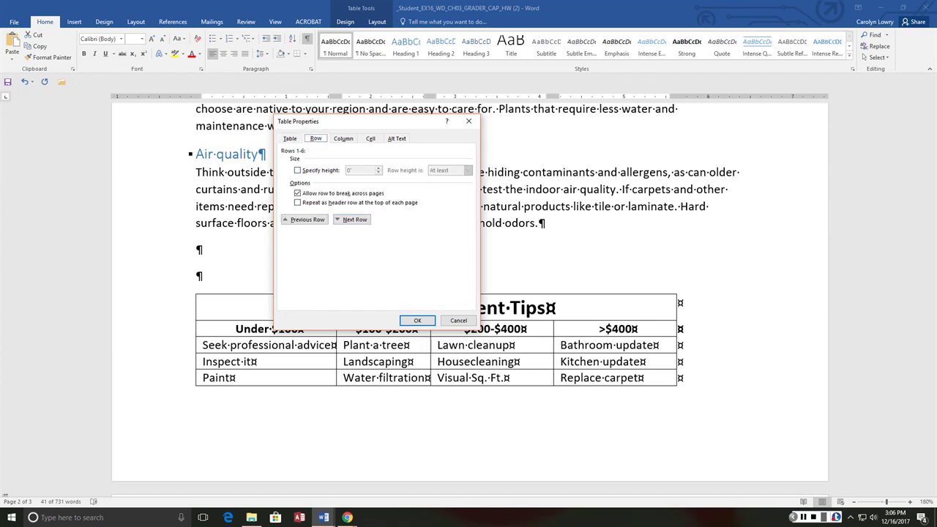
{"action": "left_click", "coordinate": [468, 121]}
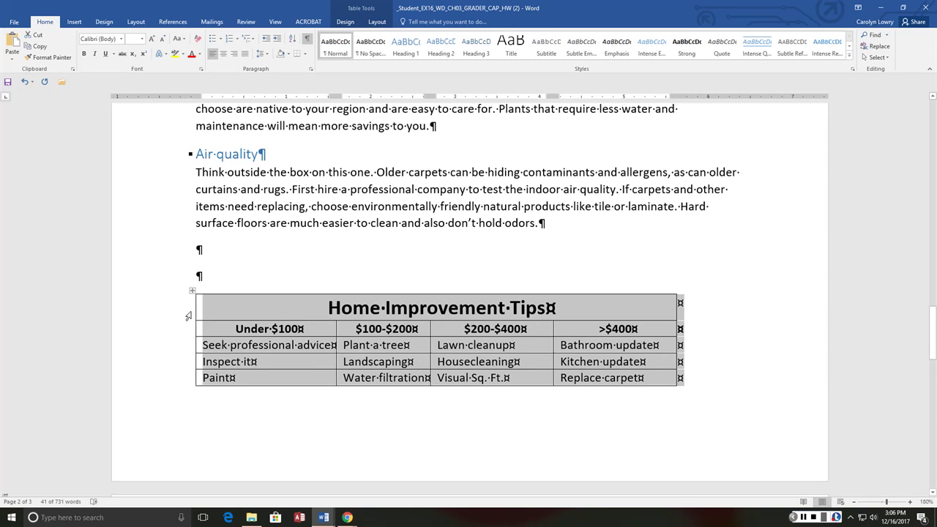
{"action": "left_click", "coordinate": [188, 316]}
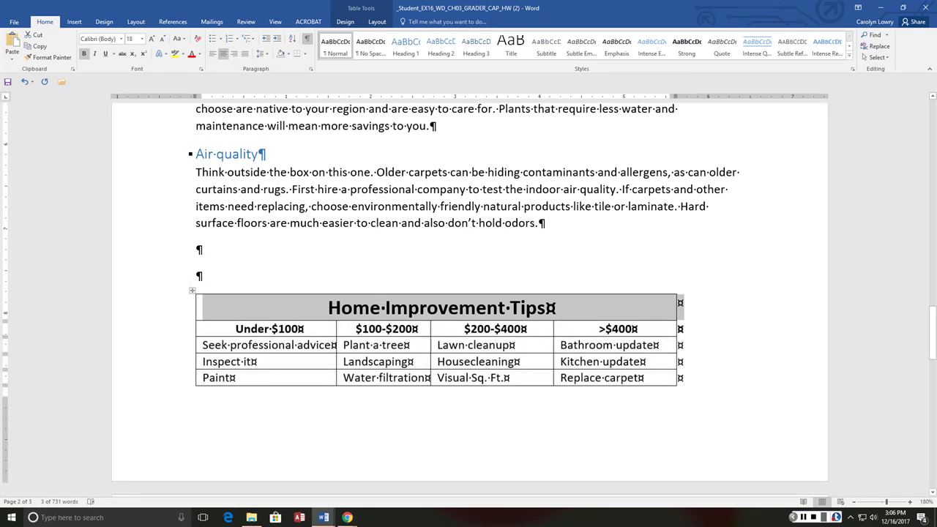
{"action": "right_click", "coordinate": [234, 299]}
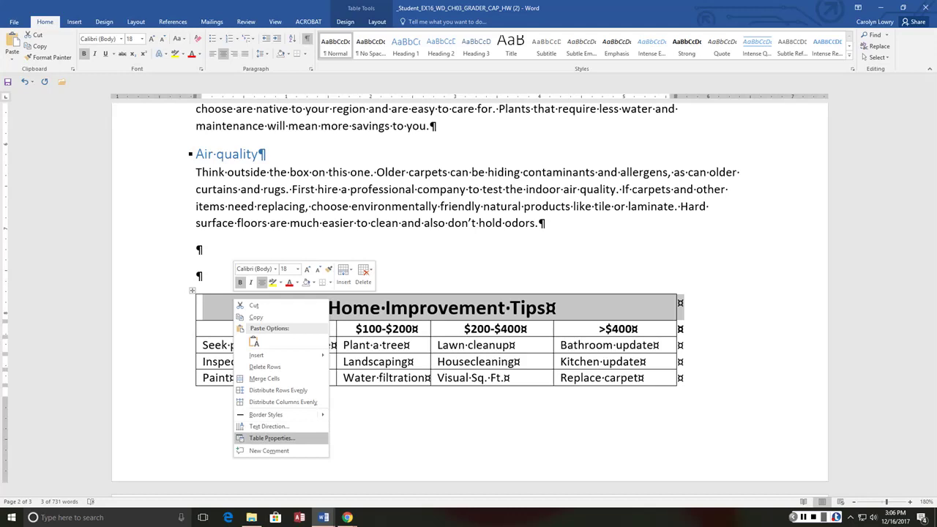
{"action": "left_click", "coordinate": [272, 437]}
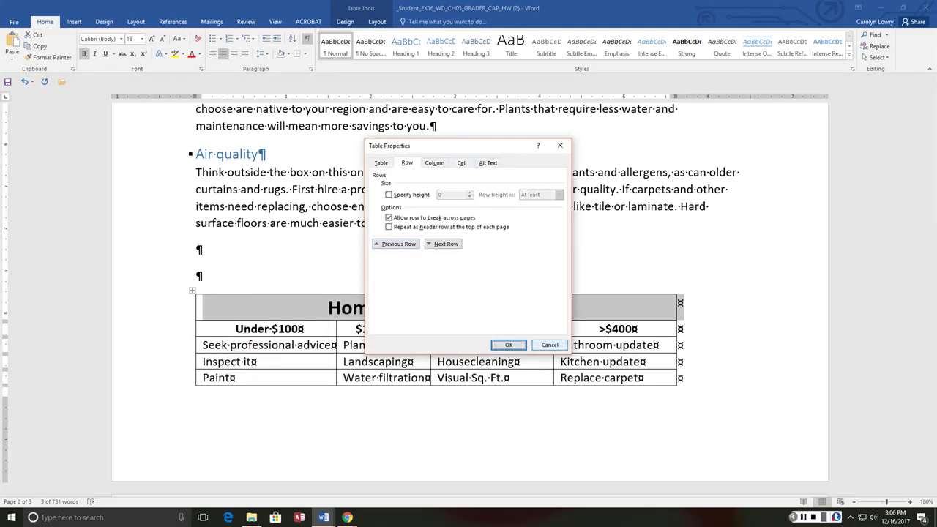
{"action": "left_click", "coordinate": [550, 345]}
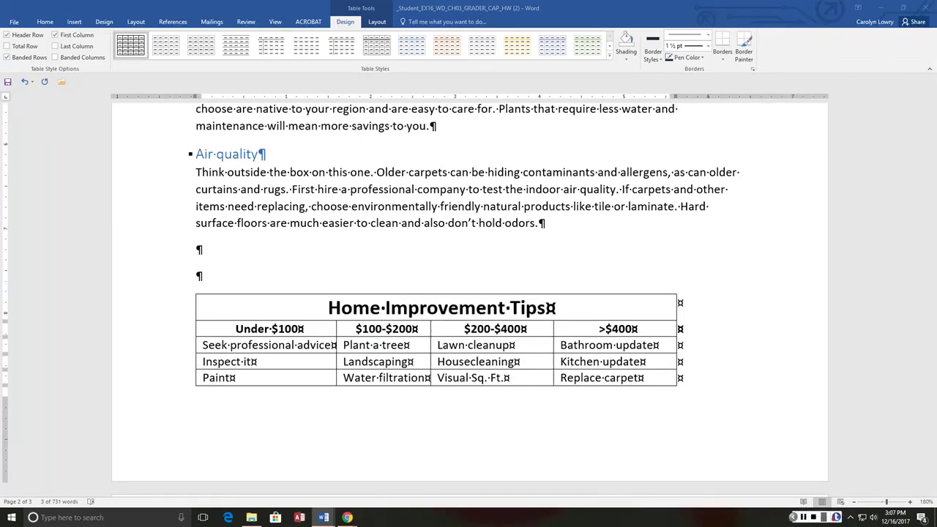
- Shade the table's "Home Improvement Tips" title row with Blue, Accent 1, Lighter 40%
{"action": "left_click", "coordinate": [159, 311]}
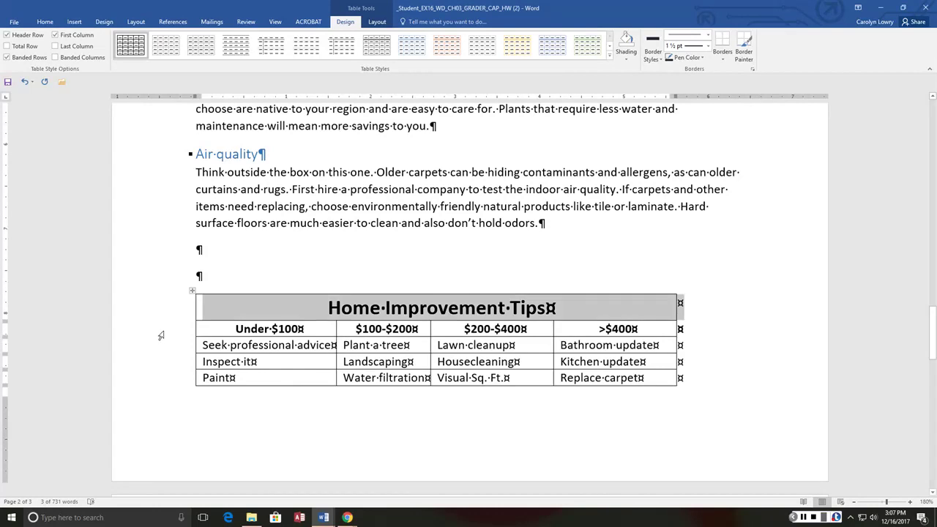
{"action": "left_click", "coordinate": [626, 55]}
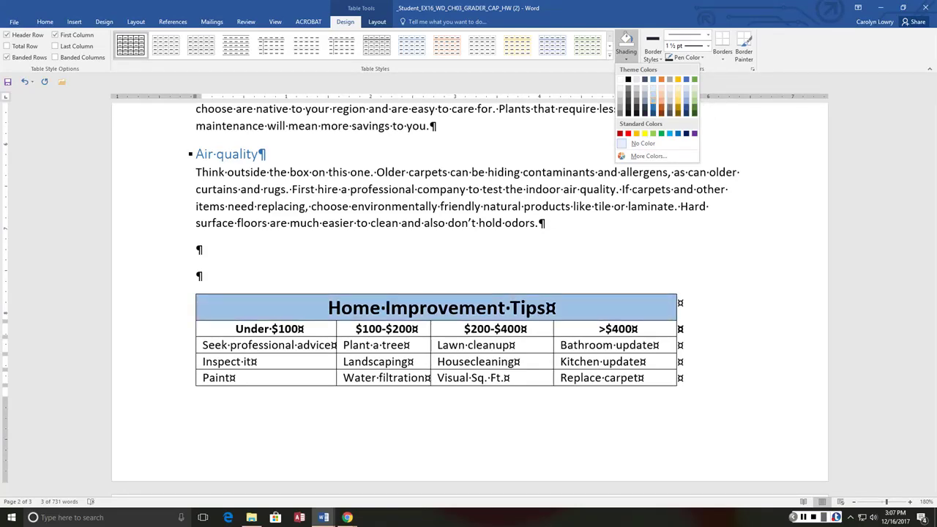
{"action": "left_click", "coordinate": [653, 101]}
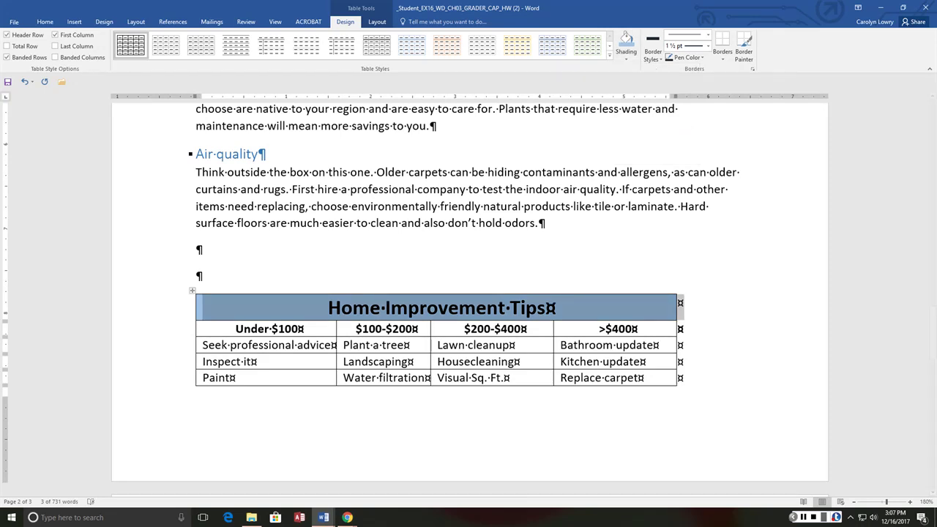
- Shade the table's second row, holding the price ranges, with a light tint of Blue, Accent 1
{"action": "left_click", "coordinate": [176, 336]}
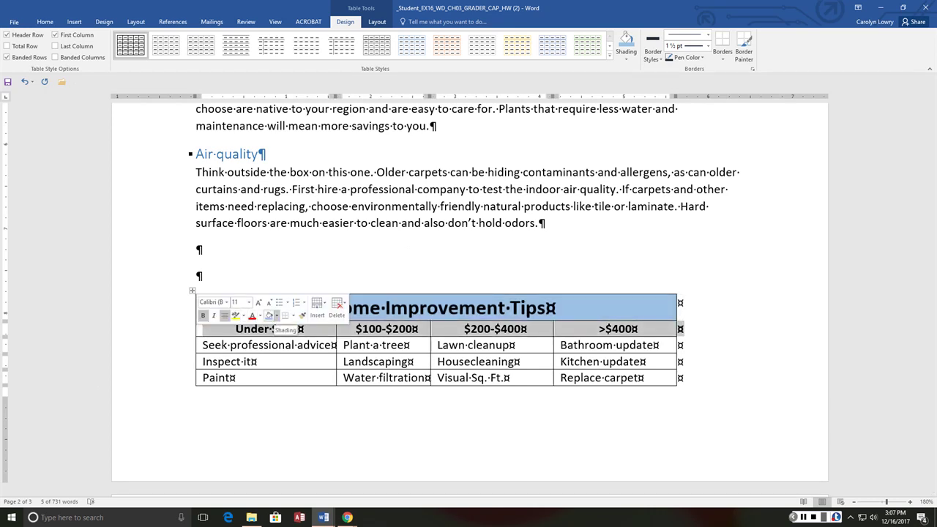
{"action": "left_click", "coordinate": [276, 316]}
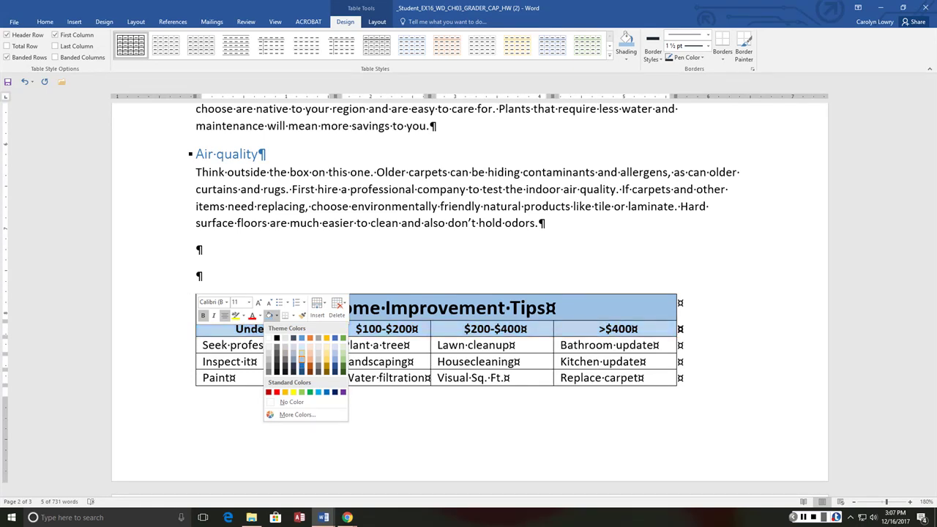
{"action": "left_click", "coordinate": [301, 358]}
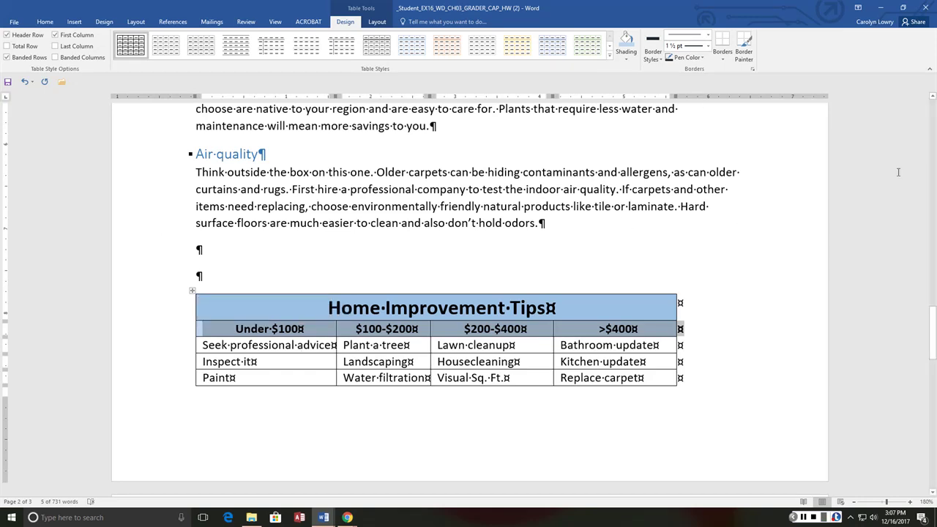
- Set up a ½ pt double-line border in Blue, Accent 1, Darker 25% for the entire Home Improvement Tips table
{"action": "key", "text": "alt+Tab"}
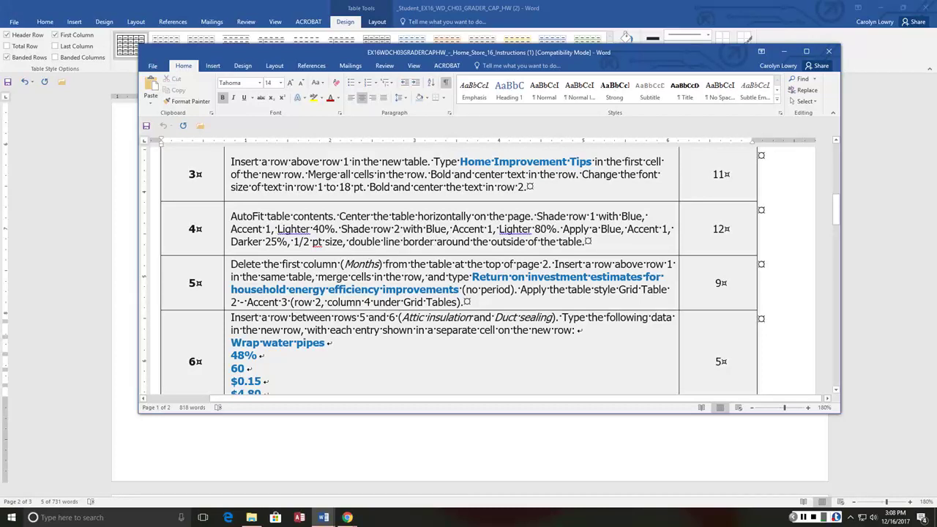
{"action": "left_click", "coordinate": [783, 52]}
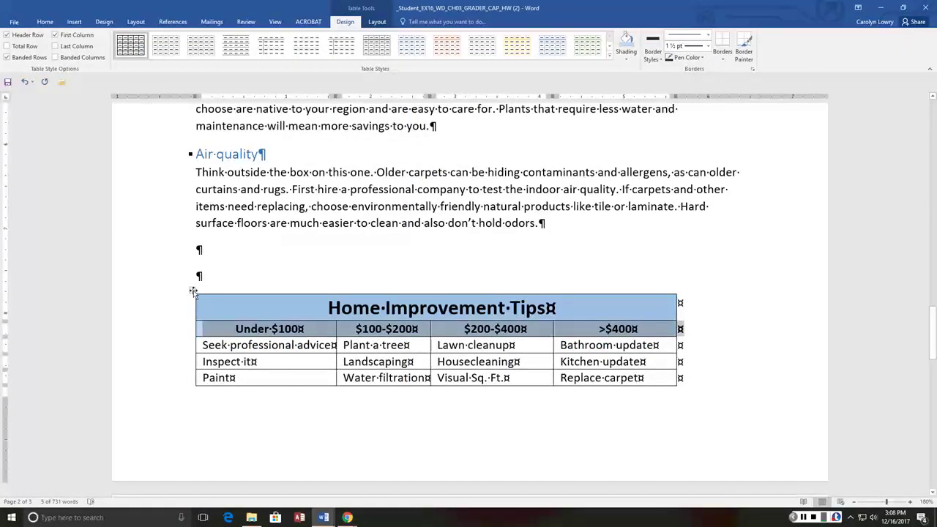
{"action": "left_click", "coordinate": [192, 291]}
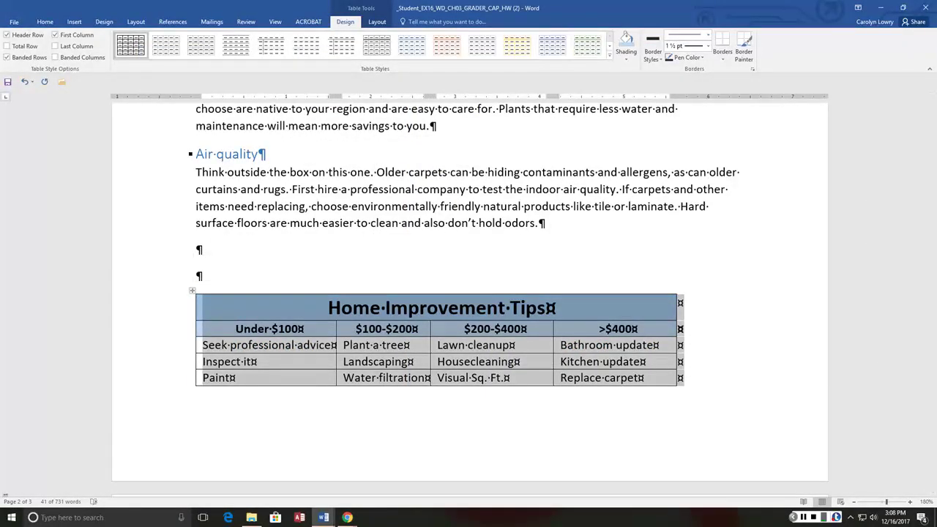
{"action": "left_click", "coordinate": [653, 56]}
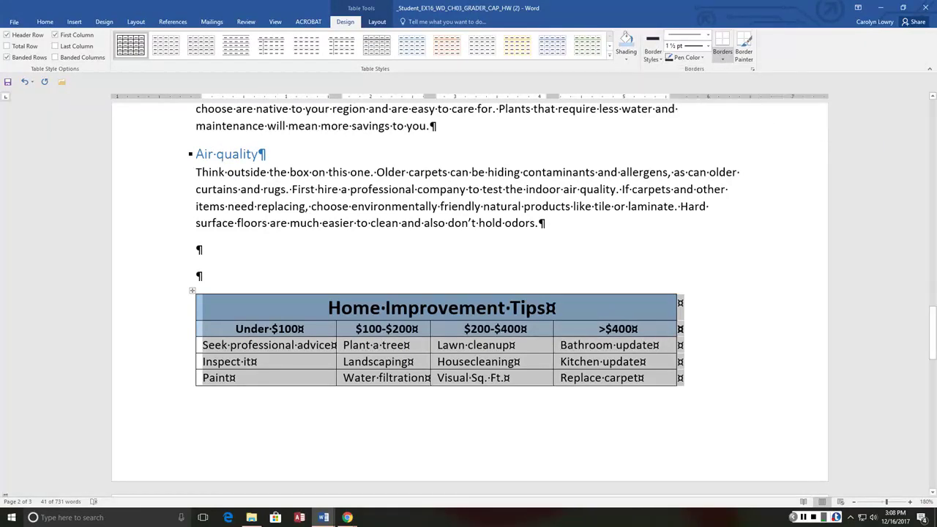
{"action": "left_click", "coordinate": [723, 47]}
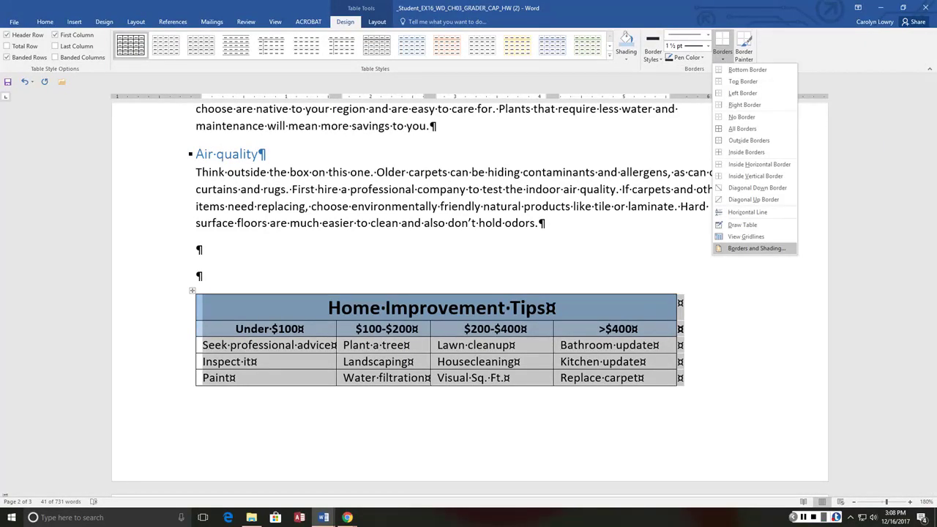
{"action": "left_click", "coordinate": [756, 248]}
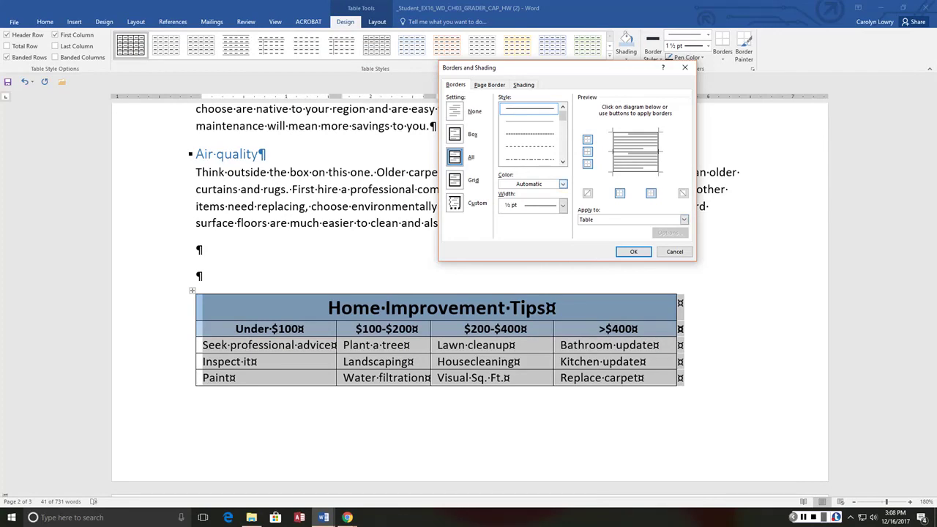
{"action": "left_click", "coordinate": [562, 161]}
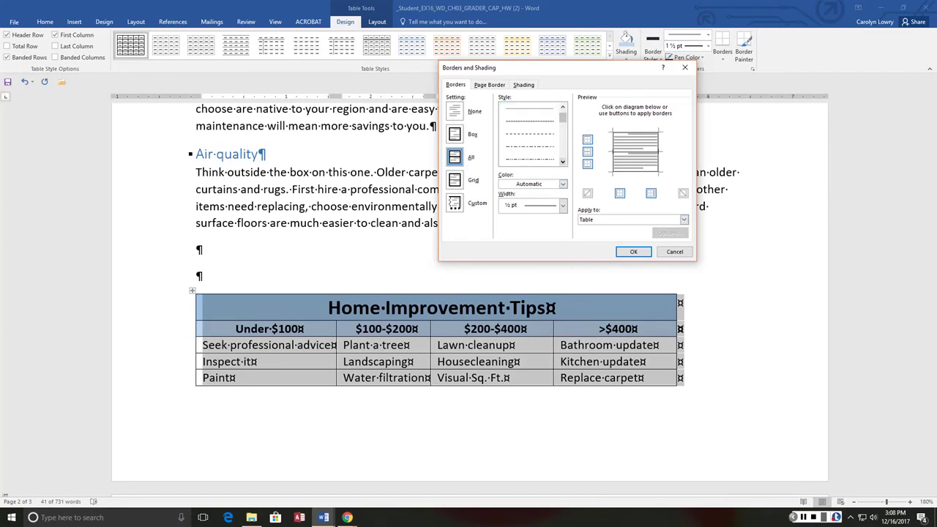
{"action": "left_click", "coordinate": [529, 159]}
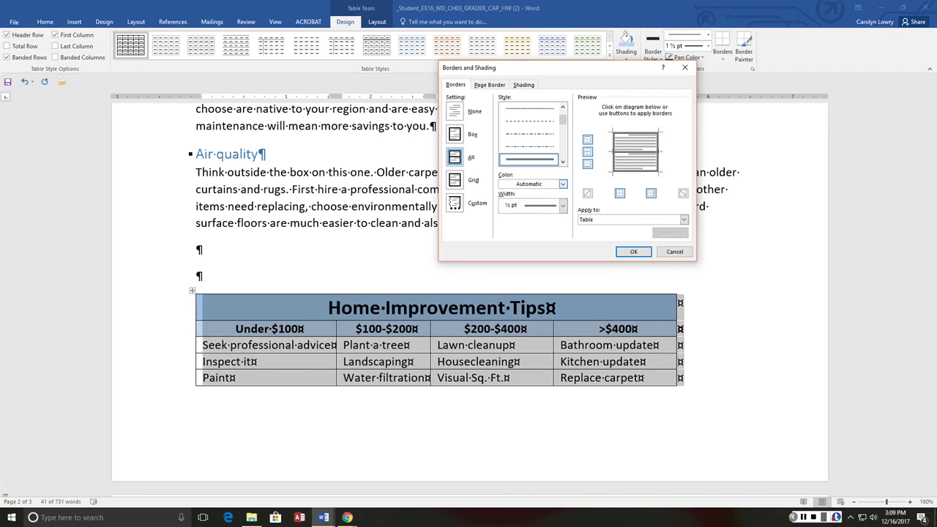
{"action": "left_click", "coordinate": [563, 184]}
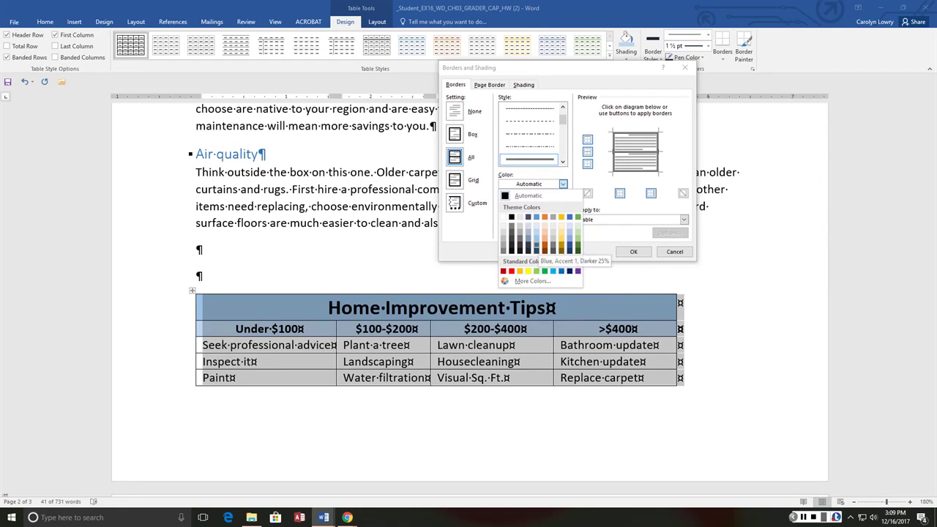
{"action": "left_click", "coordinate": [536, 245]}
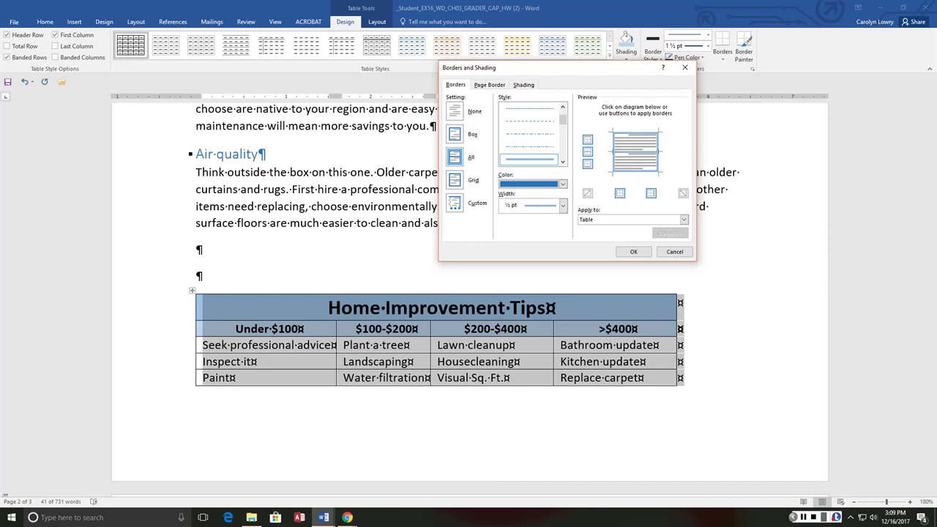
- Limit the border to a box around the outside of the Home Improvement Tips table and apply it
{"action": "left_click", "coordinate": [587, 151]}
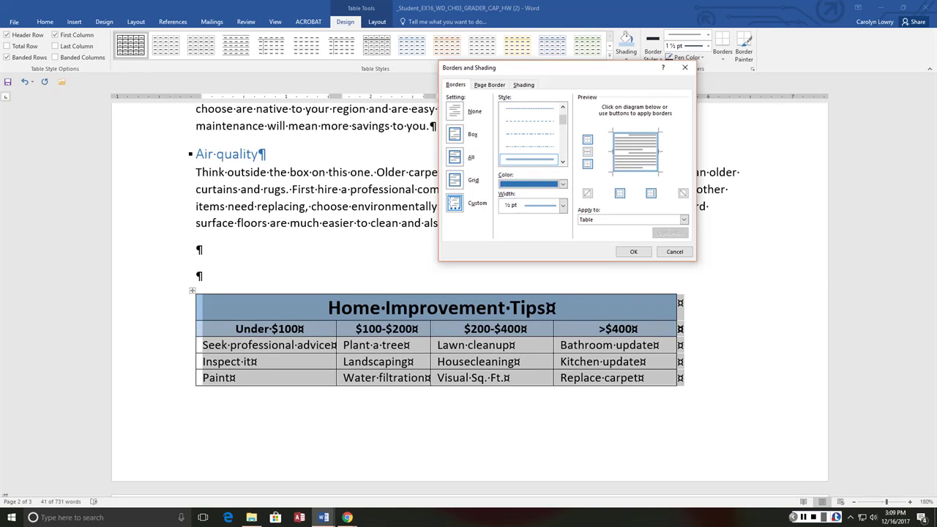
{"action": "left_click", "coordinate": [454, 134]}
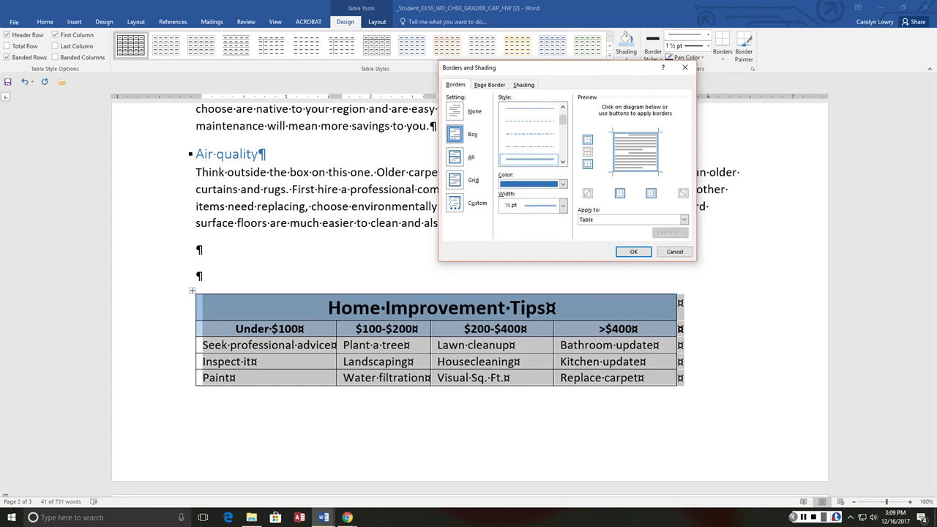
{"action": "left_click", "coordinate": [634, 251]}
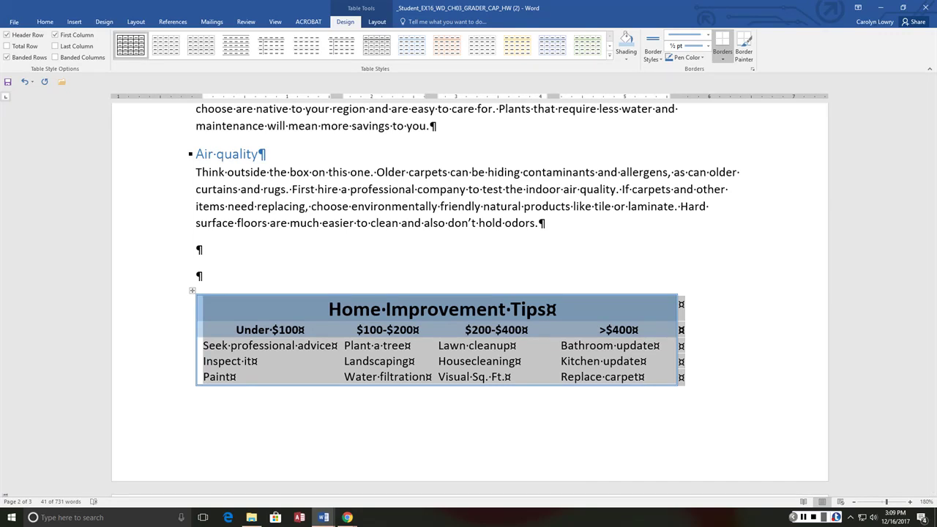
- Review instruction 5 in the Home Store instructions document, covering the table at the top of page 2
{"action": "key", "text": "alt+Tab"}
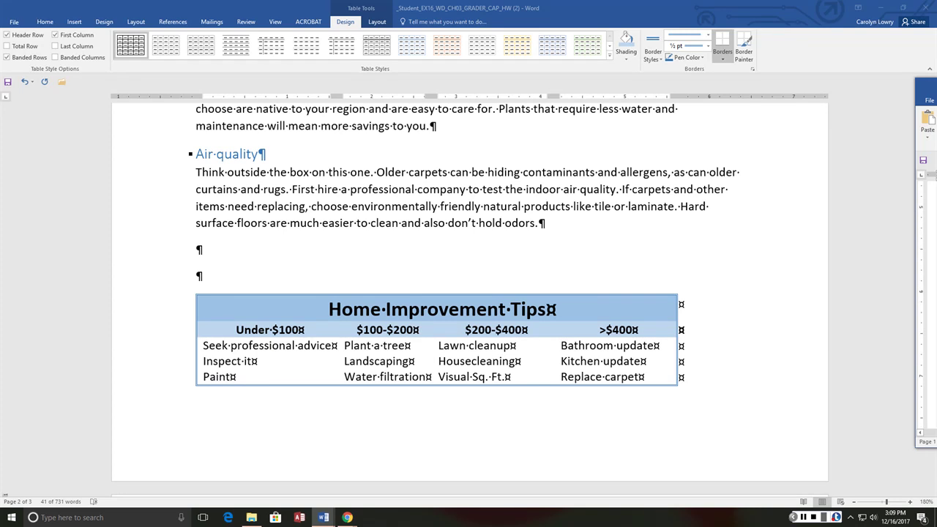
{"action": "key", "text": "alt+Tab"}
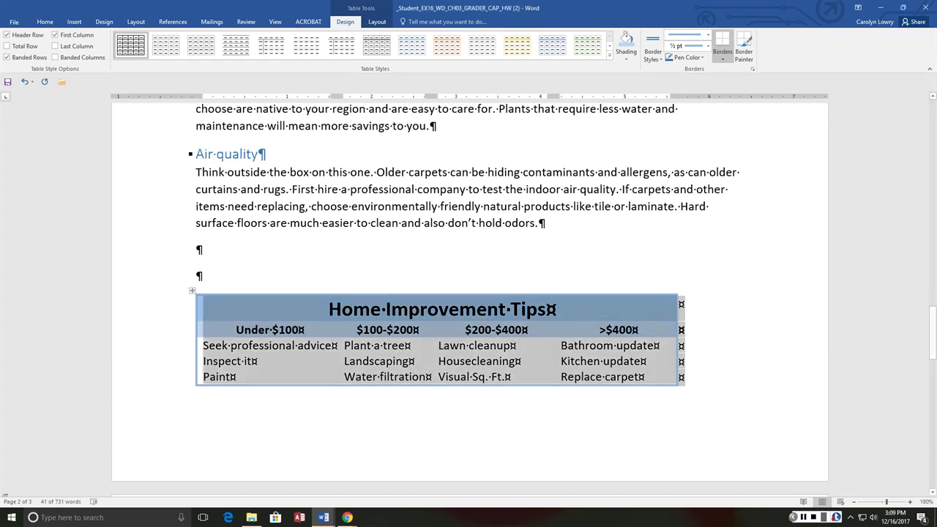
{"action": "key", "text": "alt+Tab"}
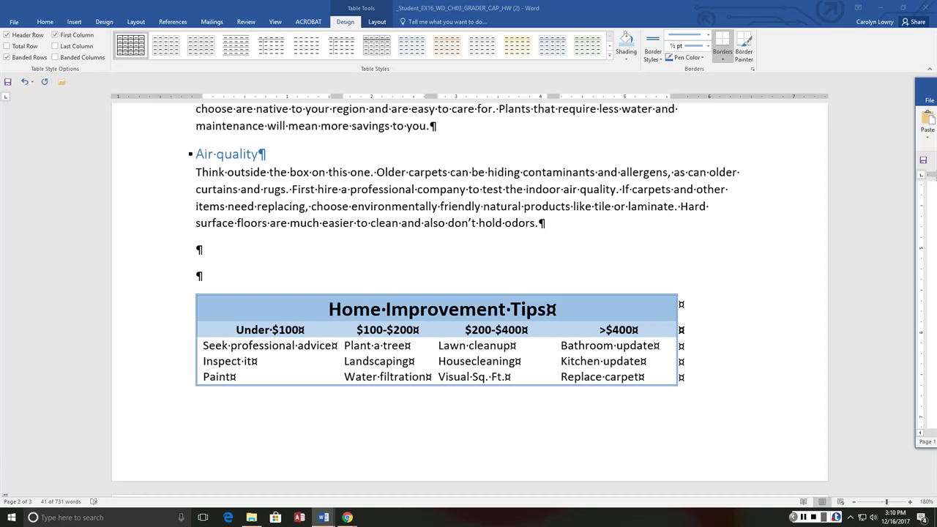
{"action": "left_click_drag", "start_coordinate": [933, 87], "coordinate": [136, 73]}
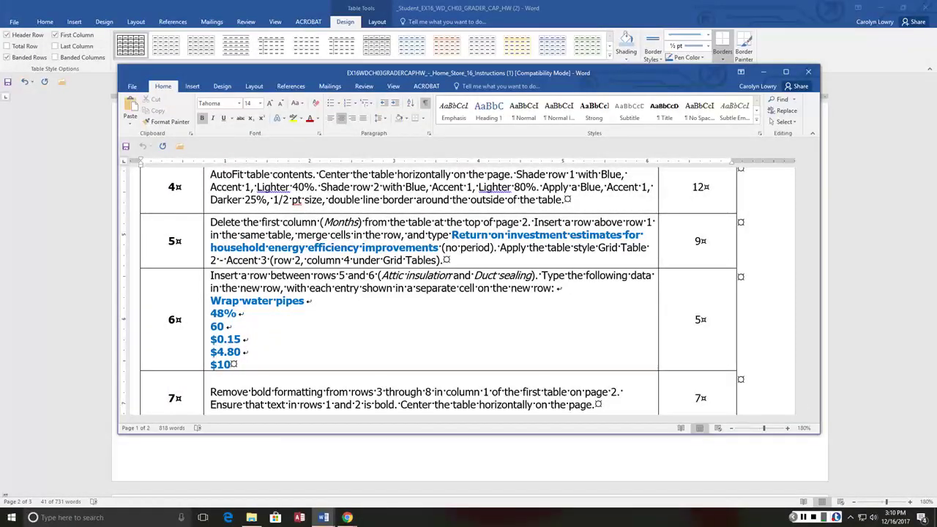
{"action": "mouse_move", "coordinate": [308, 74]}
{"action": "left_mouse_down"}
{"action": "mouse_move", "coordinate": [799, 75]}
{"action": "mouse_move", "coordinate": [266, 72]}
{"action": "mouse_move", "coordinate": [284, 68]}
{"action": "left_mouse_up"}
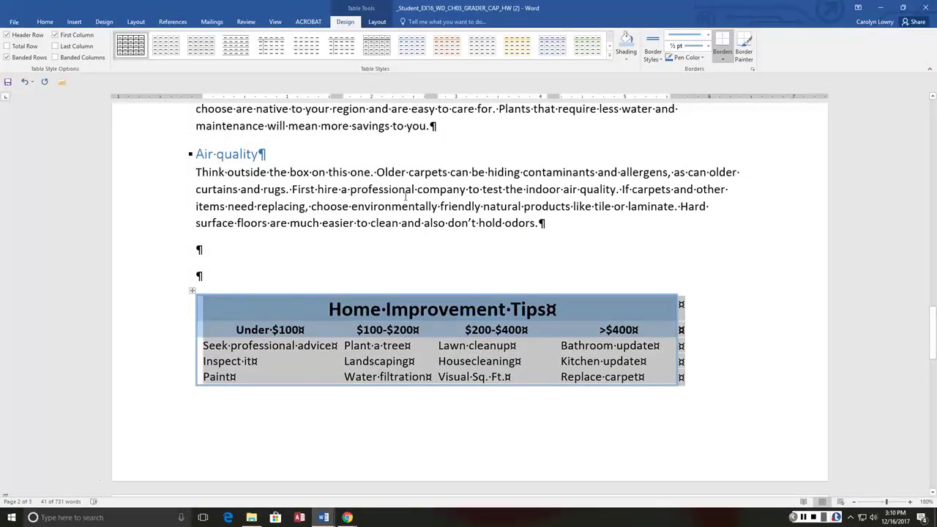
- Delete the Months column from the table at the top of page 2
{"action": "scroll", "coordinate": [405, 196], "scroll_direction": "up", "scroll_amount": 3}
{"action": "scroll", "coordinate": [405, 196], "scroll_direction": "up", "scroll_amount": 5}
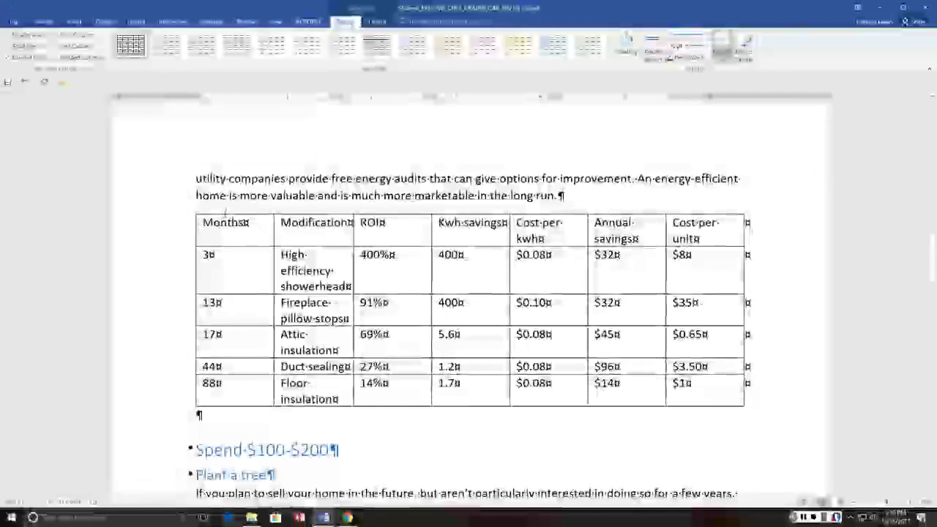
{"action": "left_click", "coordinate": [227, 195]}
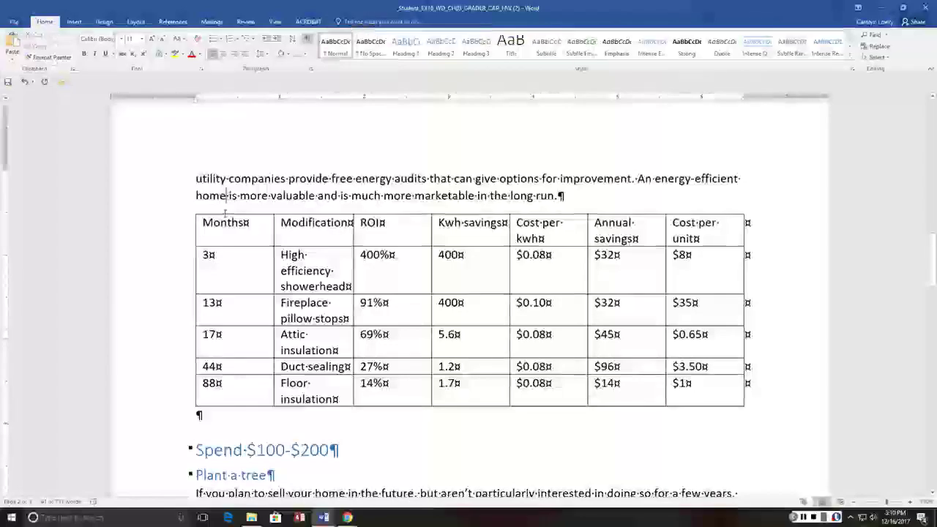
{"action": "left_click", "coordinate": [225, 219]}
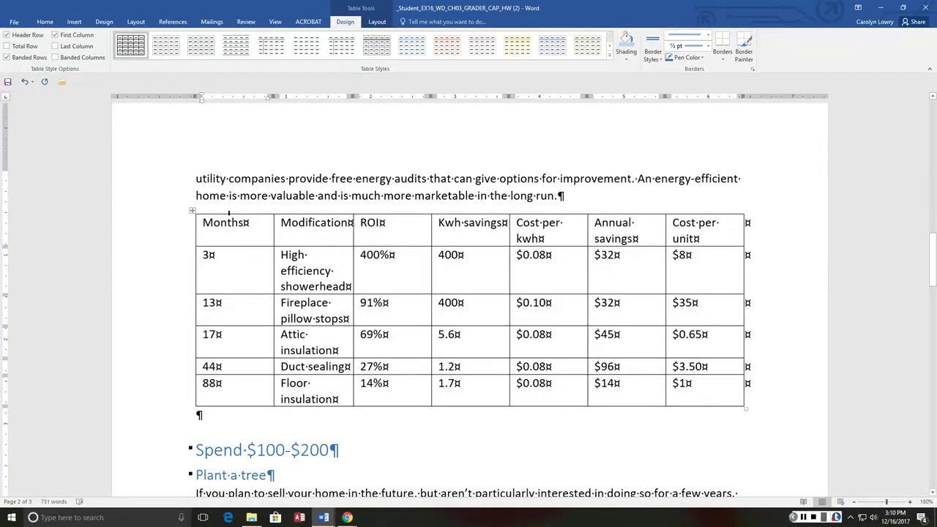
{"action": "left_click", "coordinate": [228, 213]}
{"action": "right_click", "coordinate": [229, 215]}
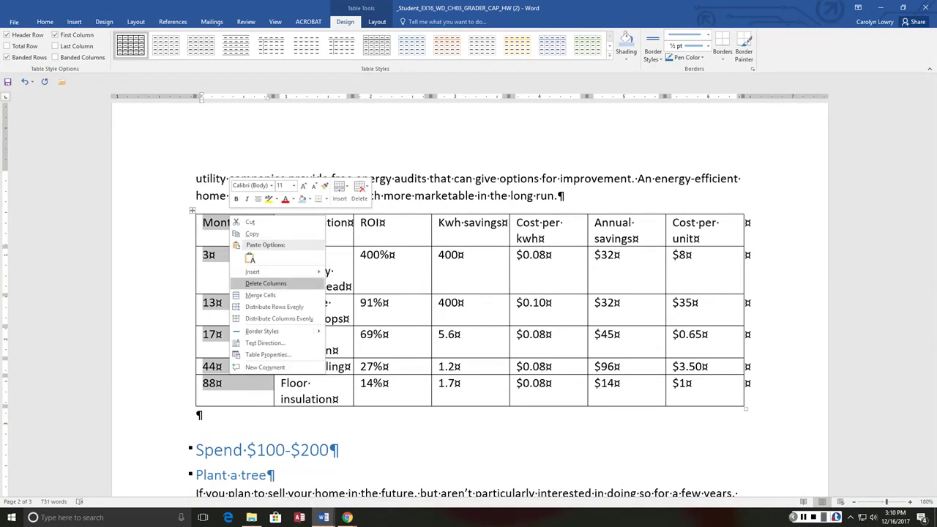
{"action": "left_click", "coordinate": [263, 284]}
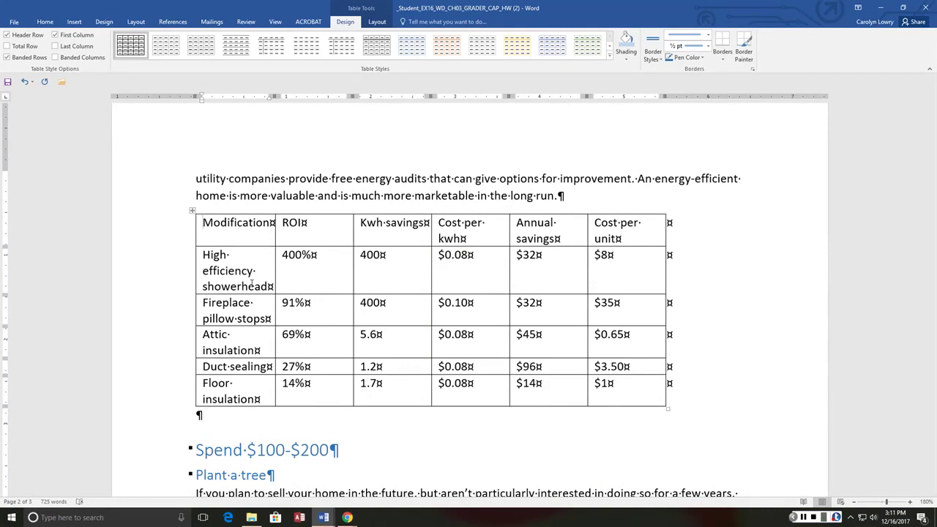
- Insert a row above the page 2 table's header row and merge its cells into one
{"action": "left_click", "coordinate": [188, 234]}
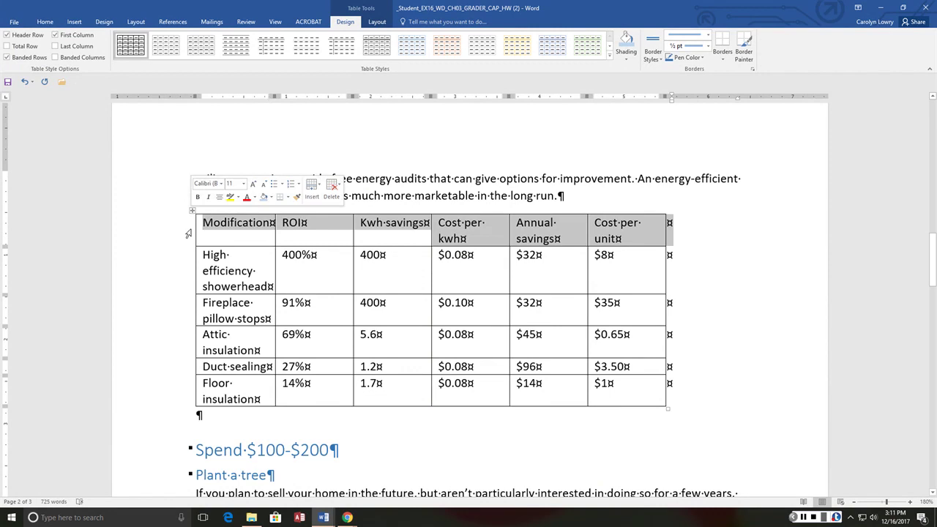
{"action": "right_click", "coordinate": [188, 234]}
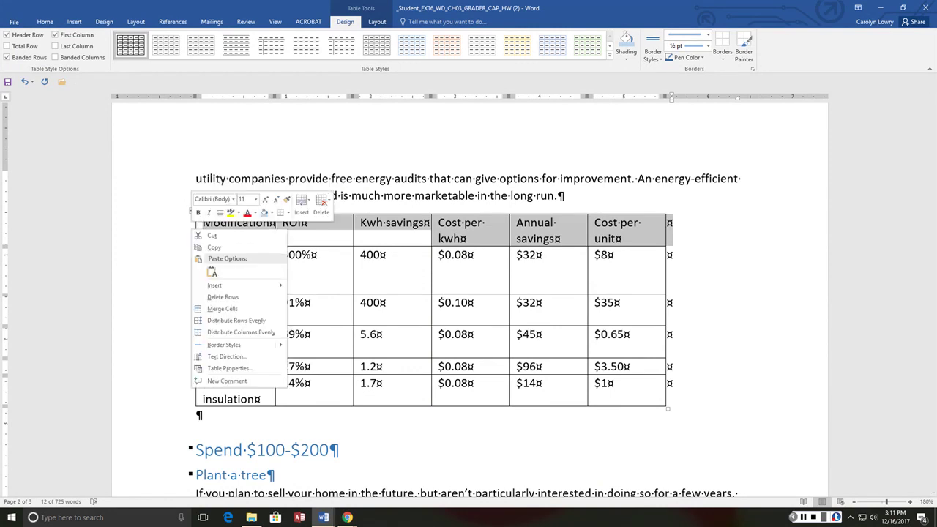
{"action": "mouse_move", "coordinate": [215, 285]}
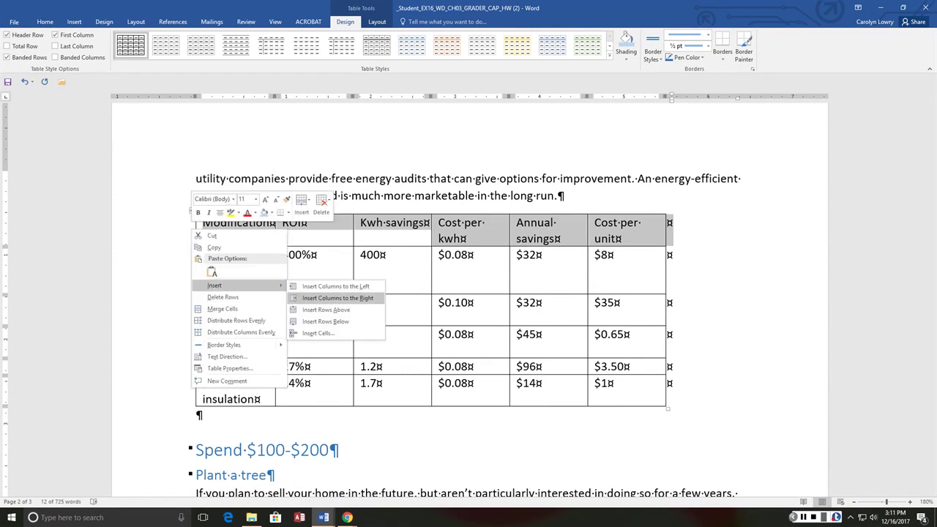
{"action": "left_click", "coordinate": [326, 309]}
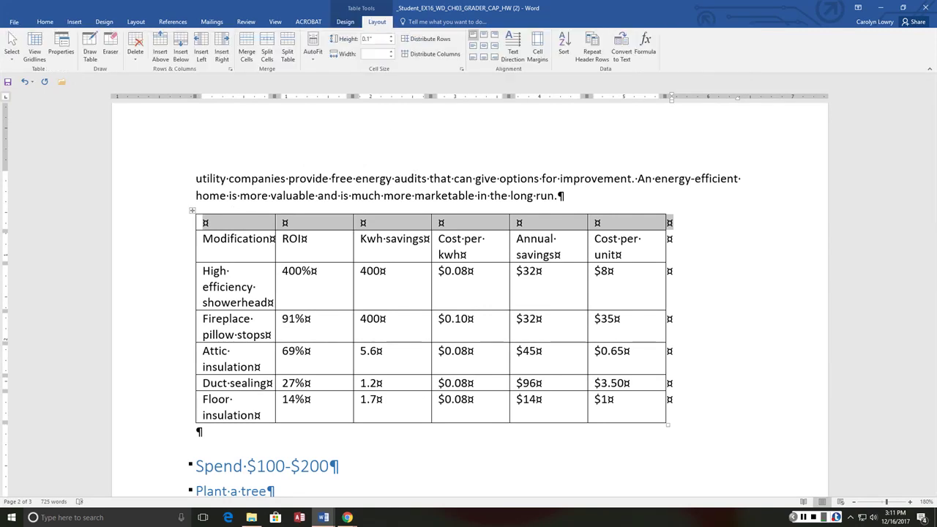
{"action": "left_click", "coordinate": [377, 22]}
{"action": "left_click", "coordinate": [247, 51]}
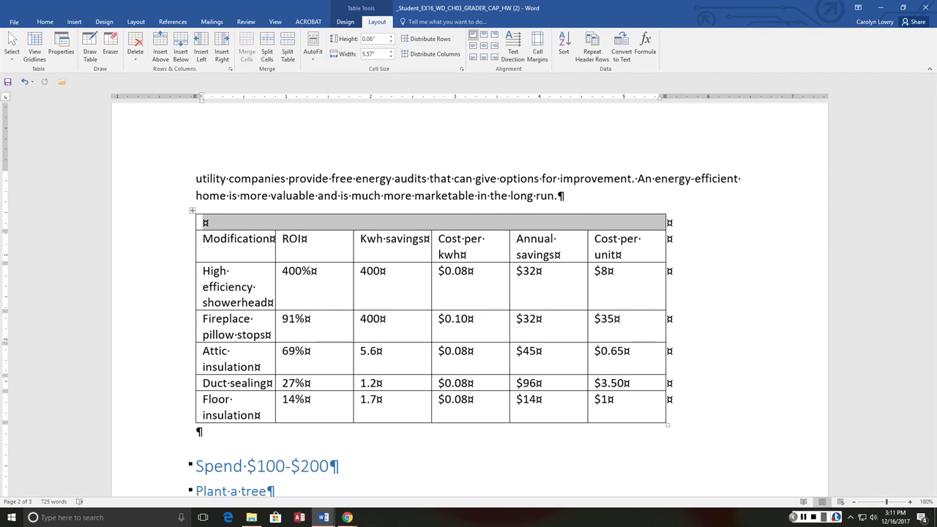
- Enter "Return on investment estimates for household energy efficiency improvements" in the merged first row of the page 2 table
{"action": "type", "text": "Return on inv"}
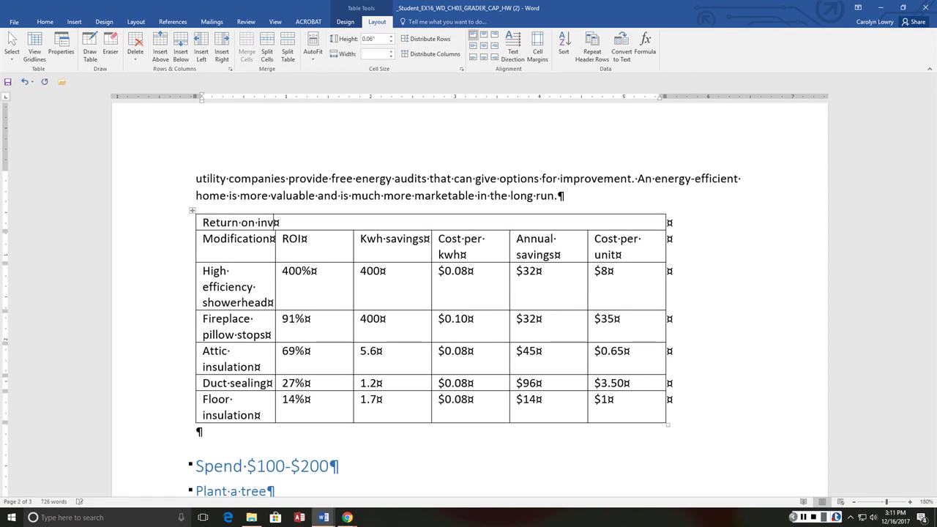
{"action": "type", "text": "estment estimates fo"}
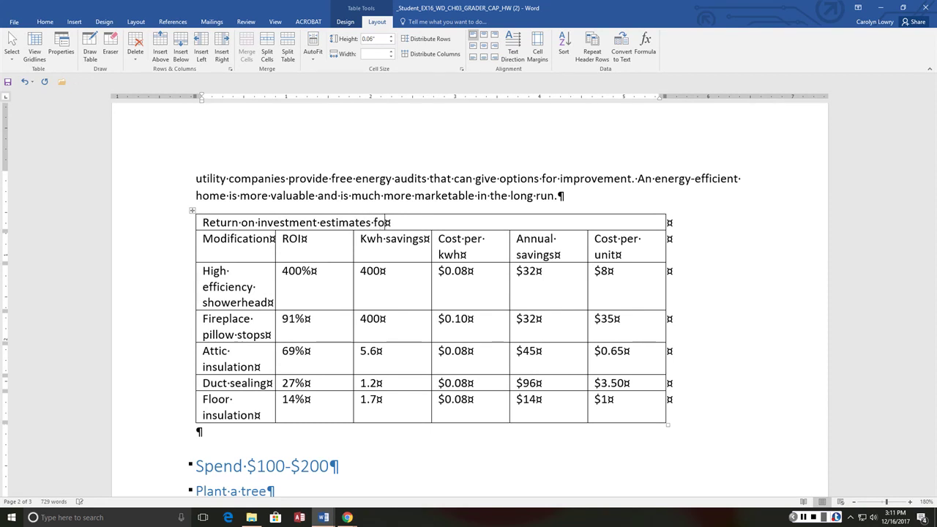
{"action": "type", "text": "r household e"}
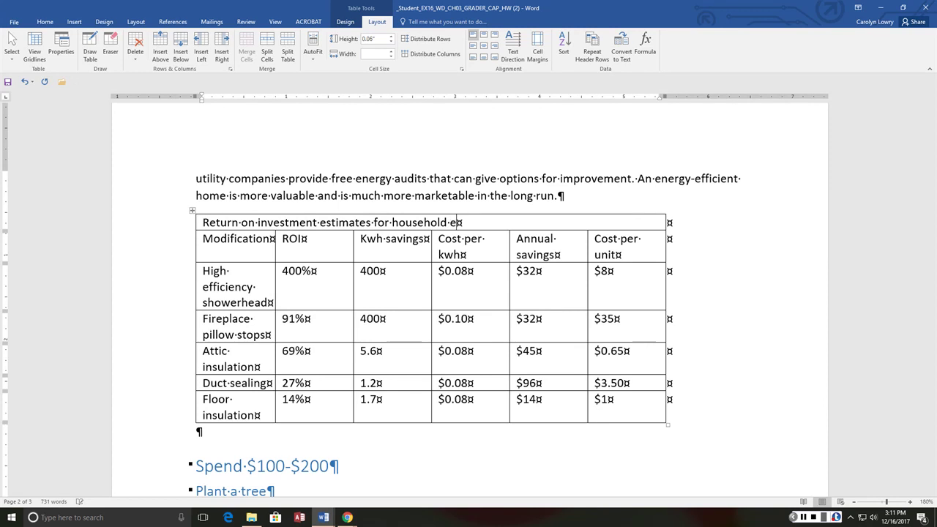
{"action": "type", "text": "nergy effici"}
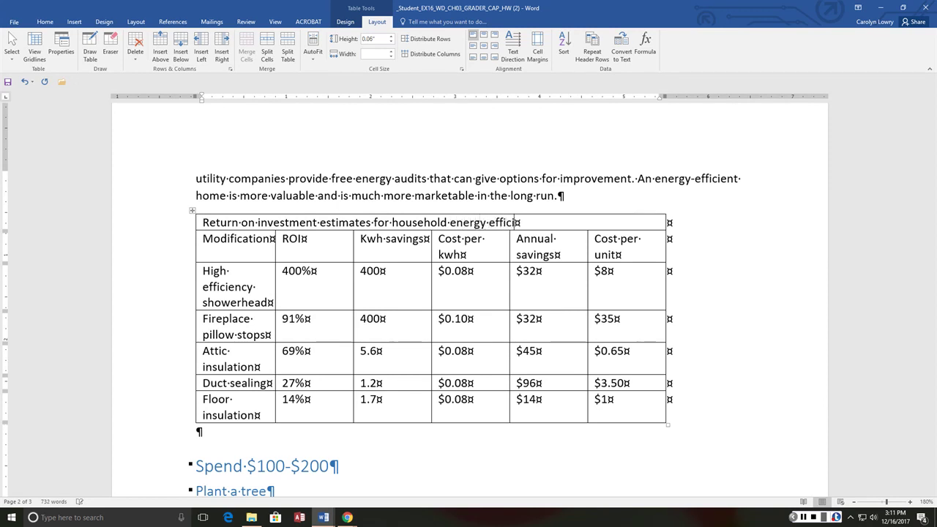
{"action": "type", "text": "ency improv"}
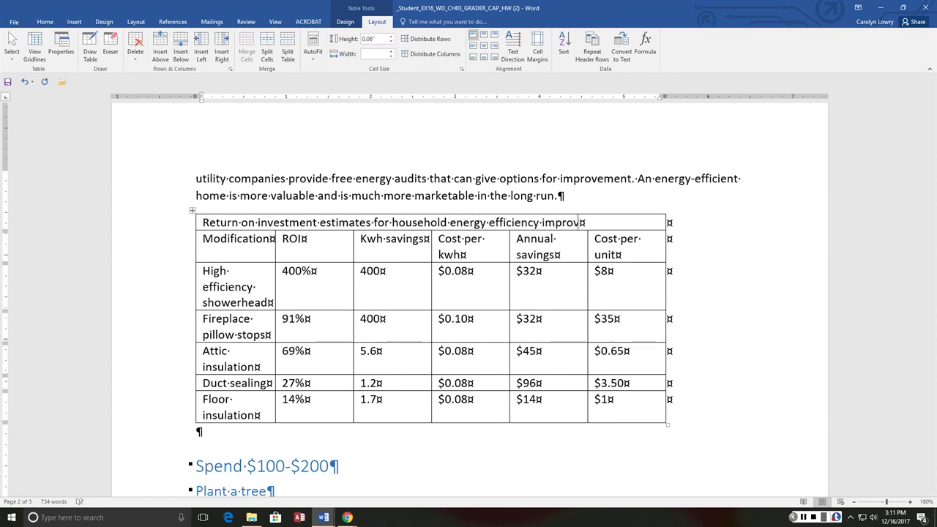
{"action": "type", "text": "ements"}
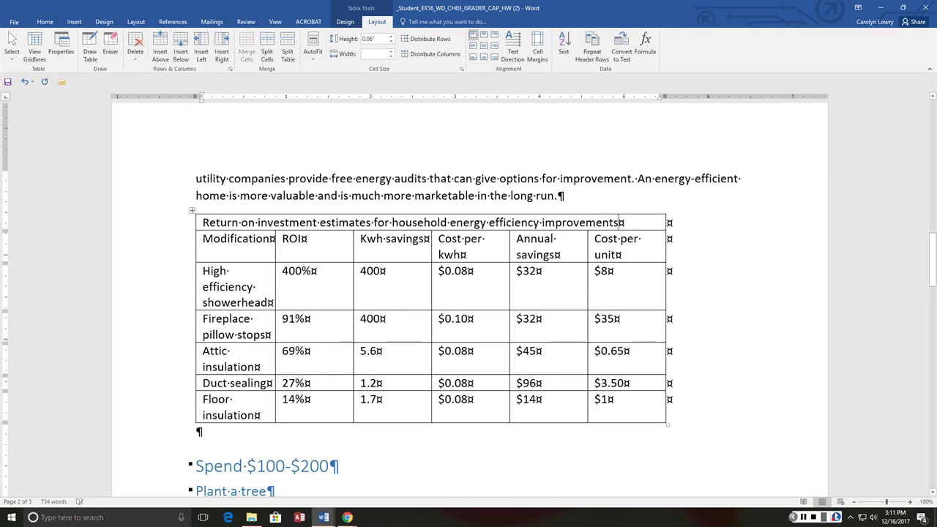
- Apply the blue banded Grid Table 2 - Accent 1 style to the return on investment table
{"action": "left_click", "coordinate": [345, 21]}
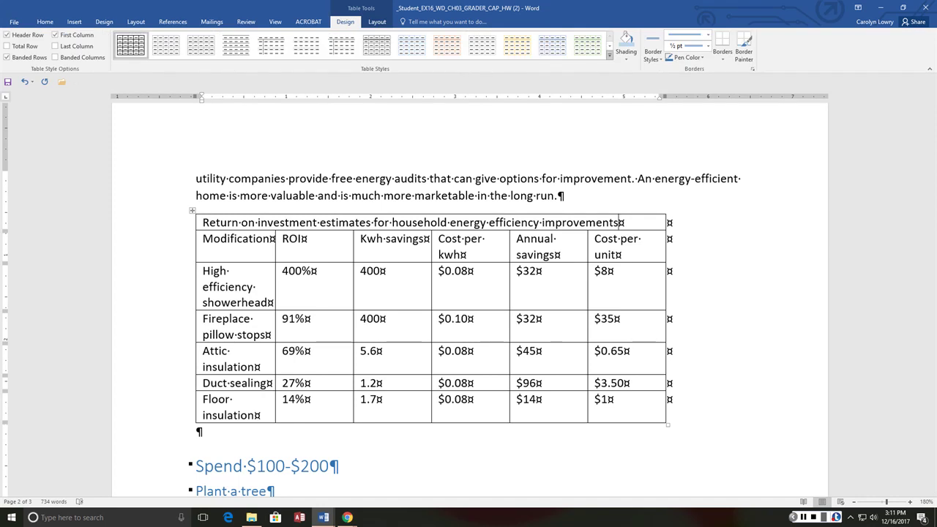
{"action": "left_click", "coordinate": [611, 61]}
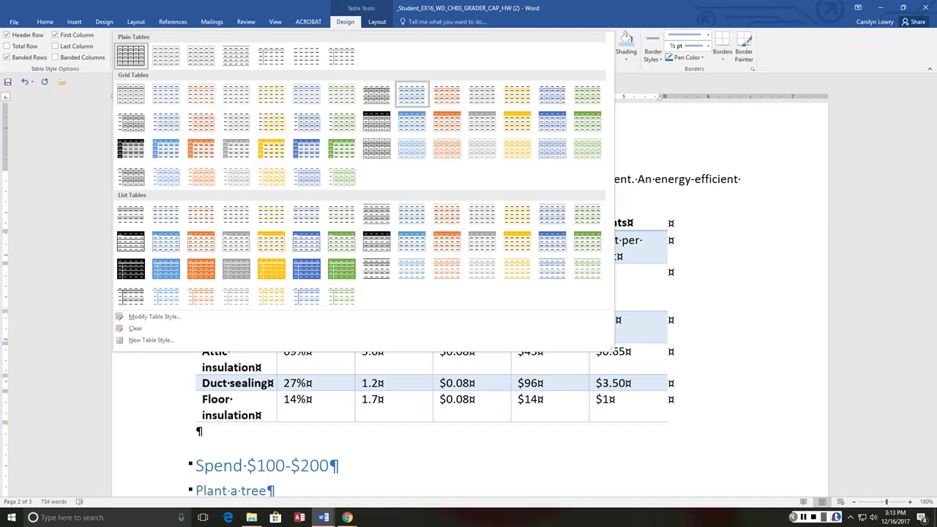
{"action": "left_click", "coordinate": [411, 94]}
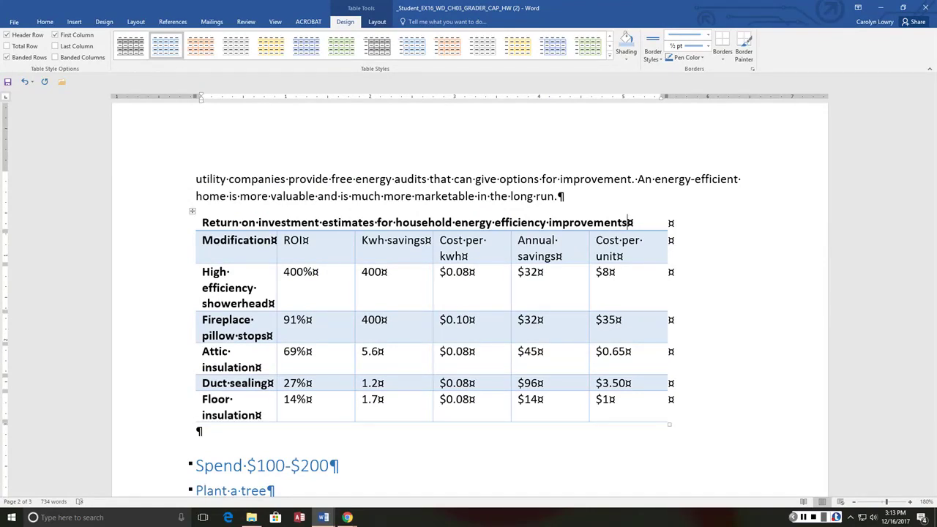
{"action": "left_click", "coordinate": [609, 55]}
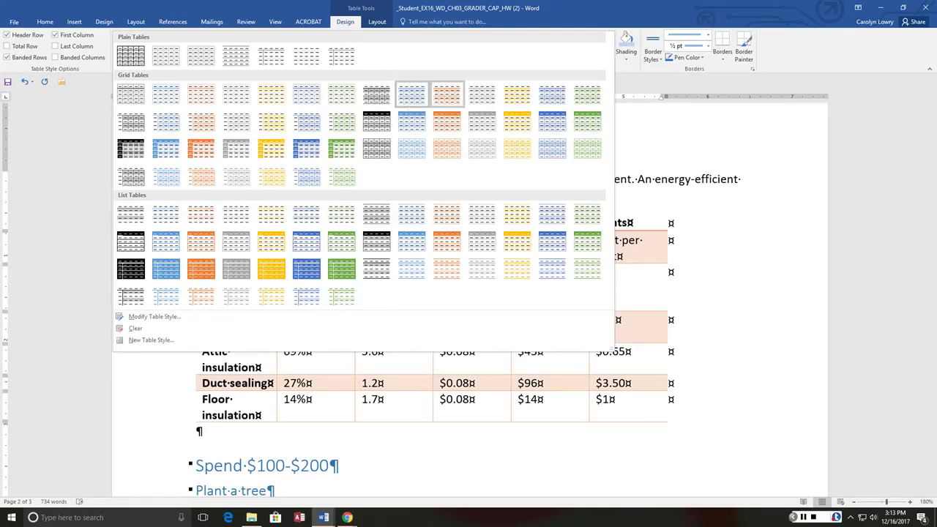
{"action": "left_click", "coordinate": [412, 95]}
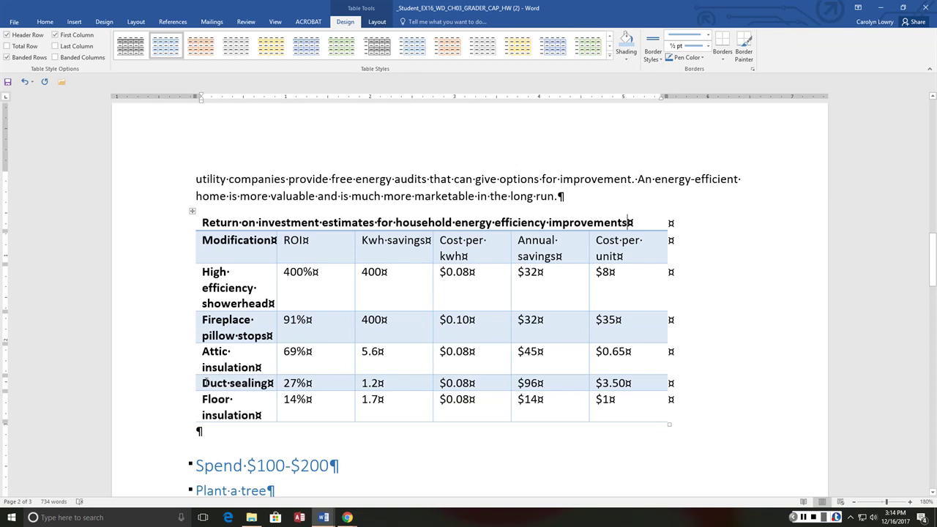
- Insert a row between Attic insulation and Duct sealing and label it "Wrap water pipes"
{"action": "mouse_move", "coordinate": [189, 376]}
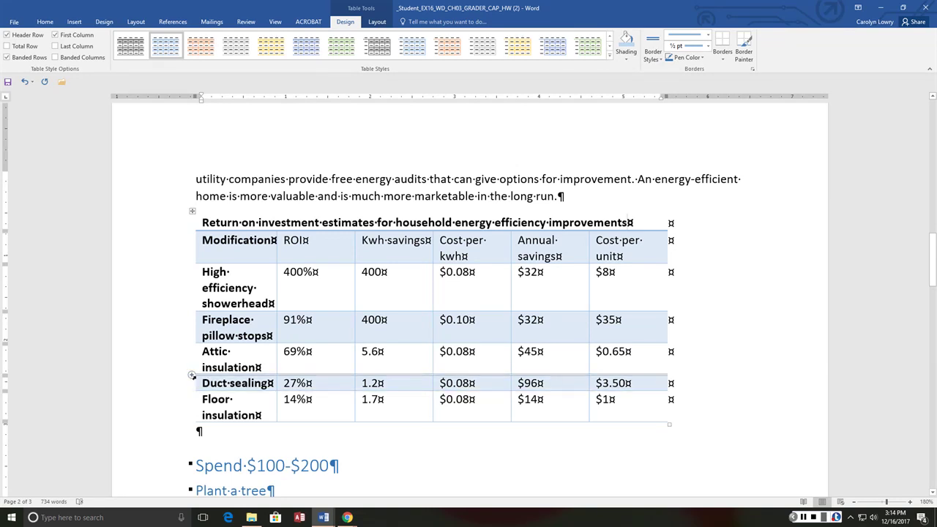
{"action": "left_click", "coordinate": [191, 374]}
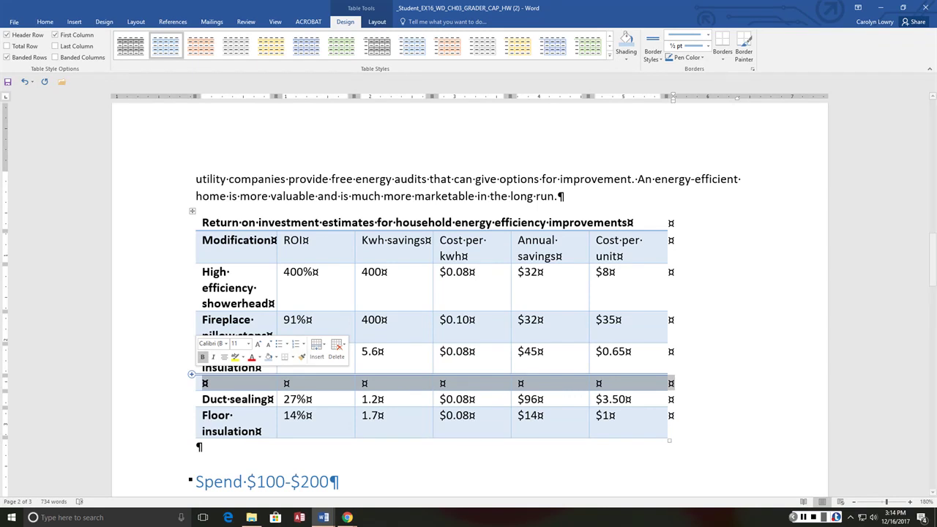
{"action": "left_click", "coordinate": [216, 382]}
{"action": "type", "text": "Wrap"}
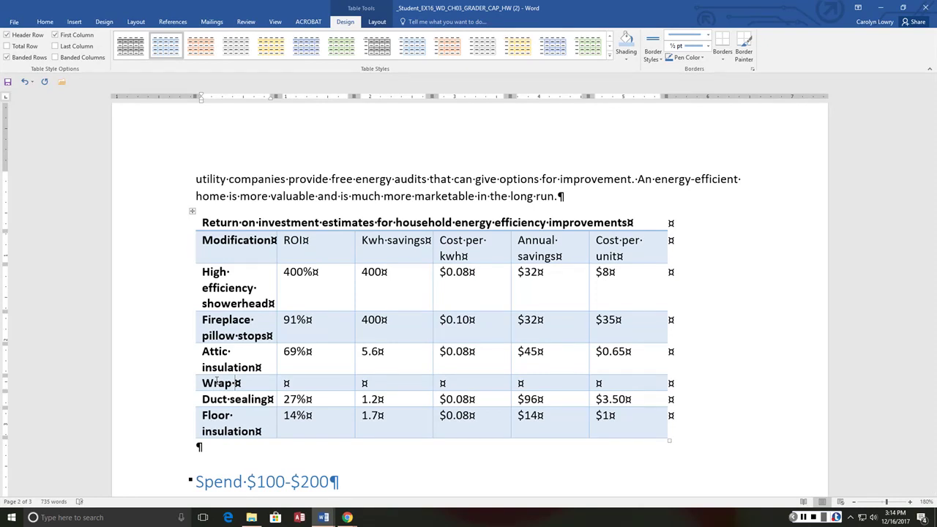
{"action": "type", "text": " waer"}
{"action": "key", "text": "Return"}
{"action": "key", "text": "BackSpace"}
{"action": "key", "text": "BackSpace"}
{"action": "key", "text": "BackSpace"}
{"action": "type", "text": "ter pi"}
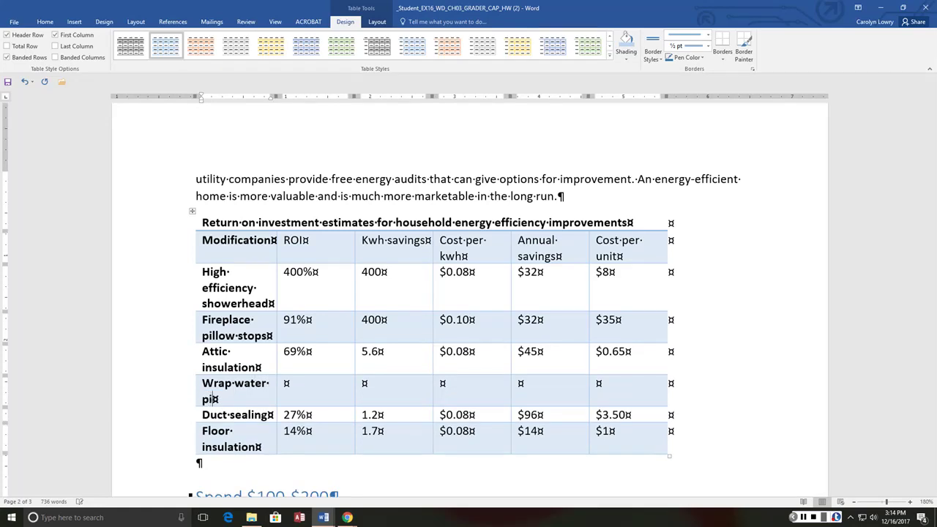
{"action": "type", "text": "pes"}
- Fill the remaining cells of the Wrap water pipes row with 48%, 60, $0.15, $4.80 and $10
{"action": "key", "text": "Tab"}
{"action": "type", "text": "48%"}
{"action": "key", "text": "Tab"}
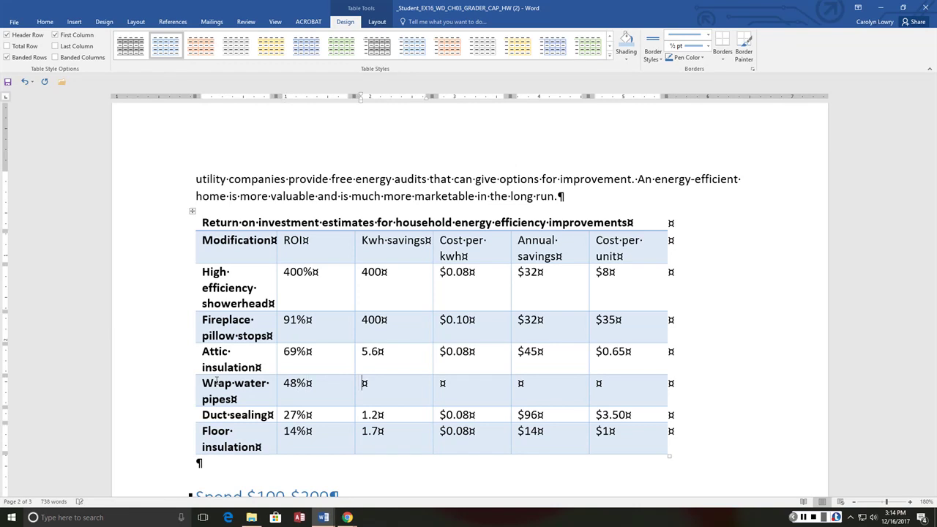
{"action": "type", "text": "60"}
{"action": "key", "text": "Tab"}
{"action": "type", "text": "$0.15"}
{"action": "key", "text": "Tab"}
{"action": "type", "text": "$4.80"}
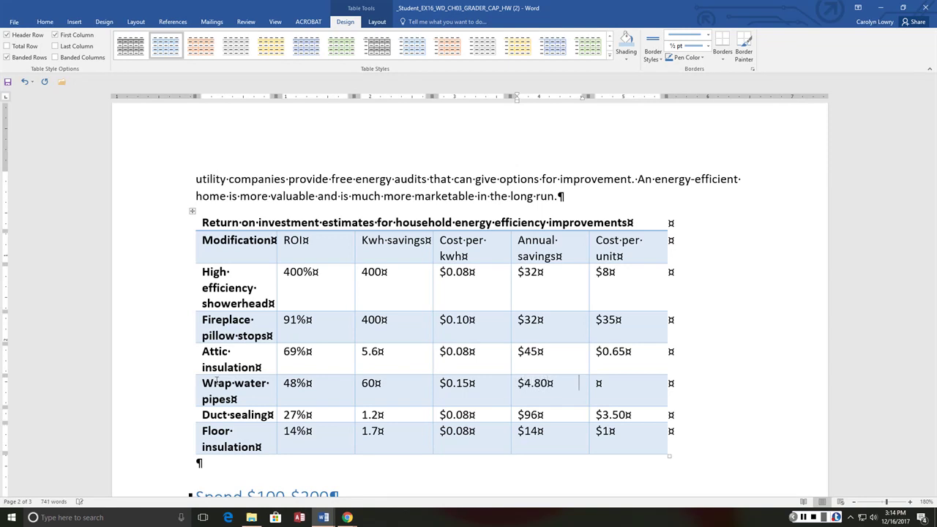
{"action": "key", "text": "Tab"}
{"action": "type", "text": "$10"}
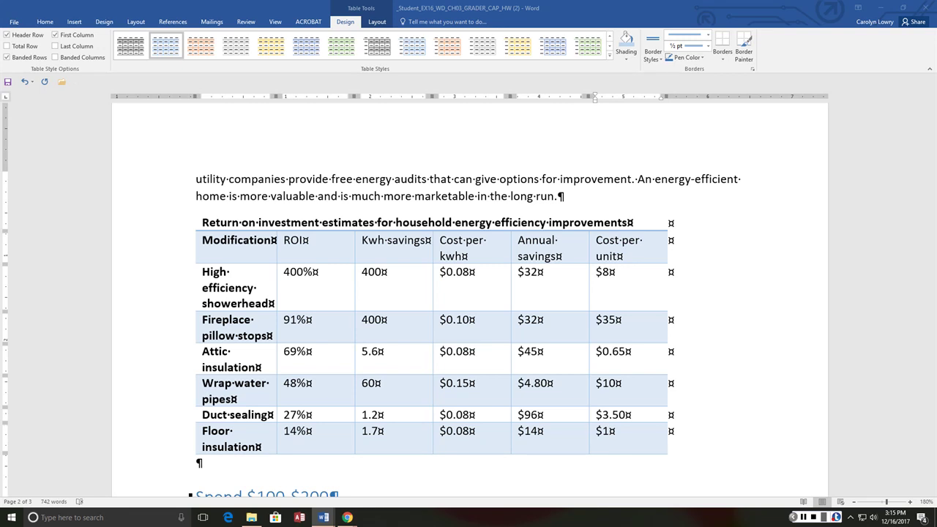
- Remove bold from the first-column entries, High efficiency showerhead through Floor insulation
{"action": "left_click", "coordinate": [220, 301]}
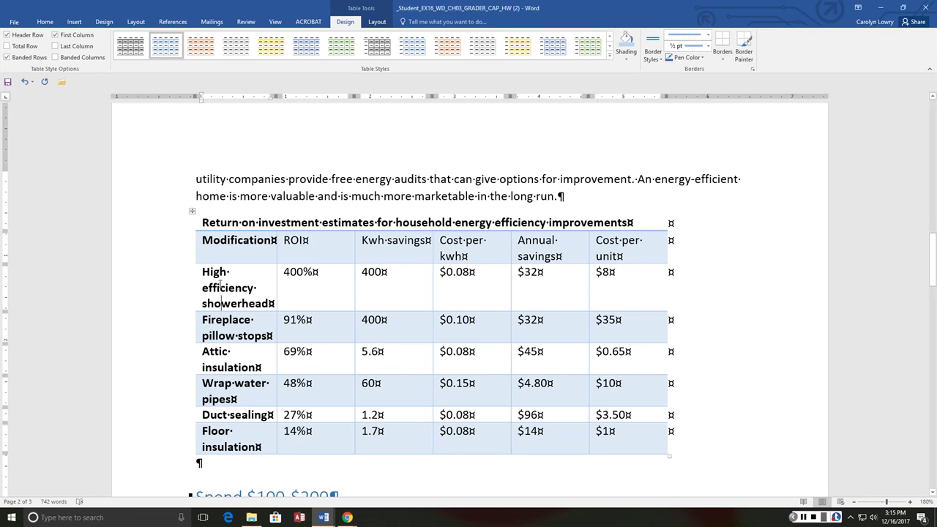
{"action": "left_click_drag", "start_coordinate": [199, 272], "coordinate": [242, 431]}
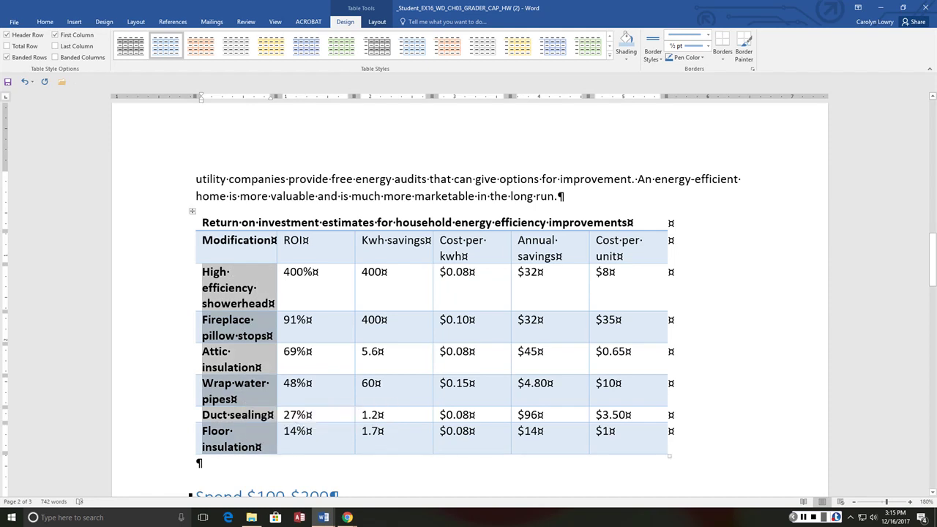
{"action": "key", "text": "ctrl+b"}
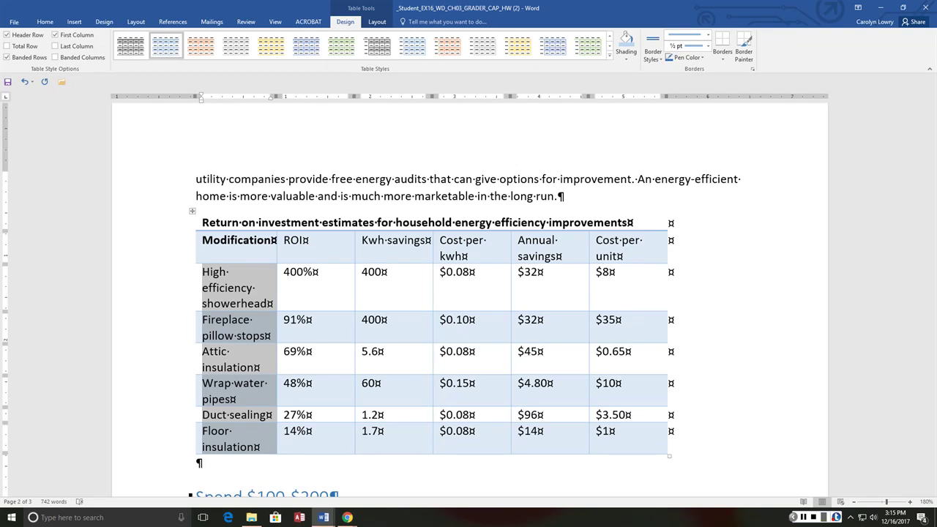
- Apply bold to all text in the title row and the column heading row of the table
{"action": "left_click", "coordinate": [180, 229]}
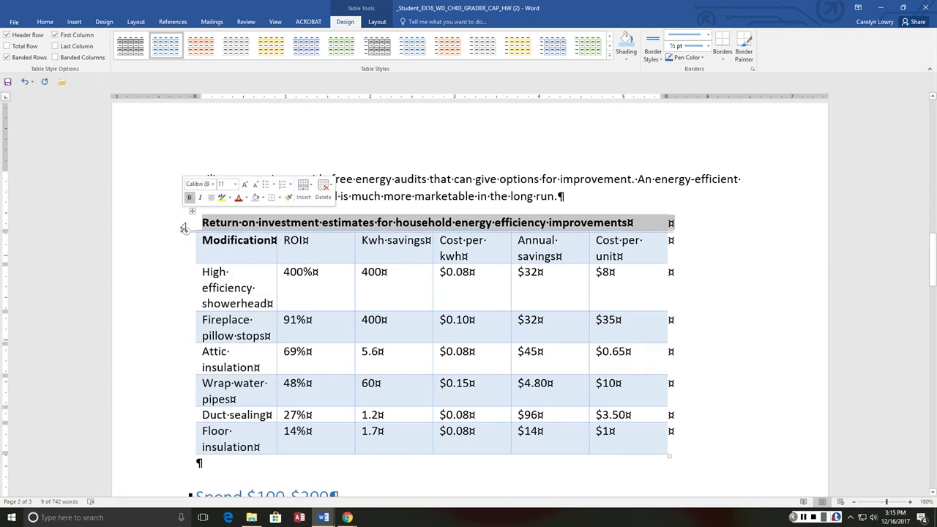
{"action": "left_click_drag", "start_coordinate": [184, 228], "coordinate": [181, 249]}
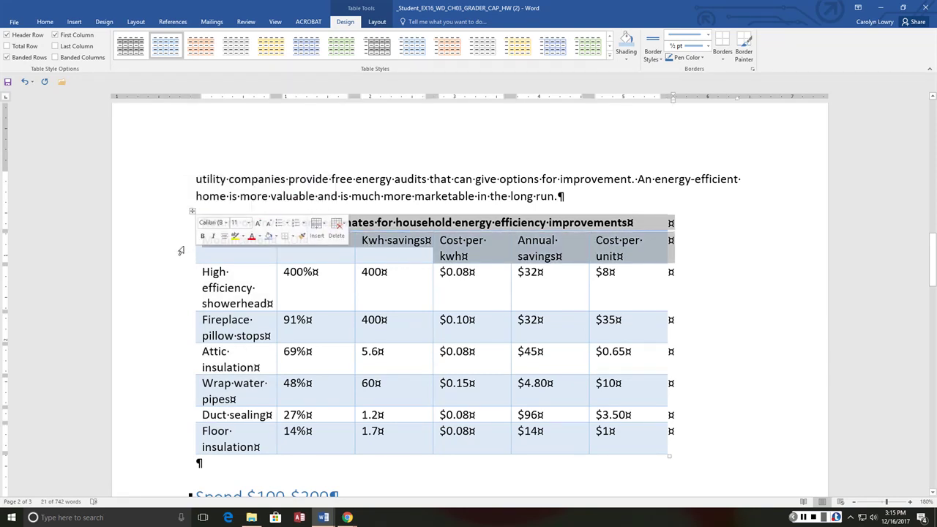
{"action": "key", "text": "ctrl+b"}
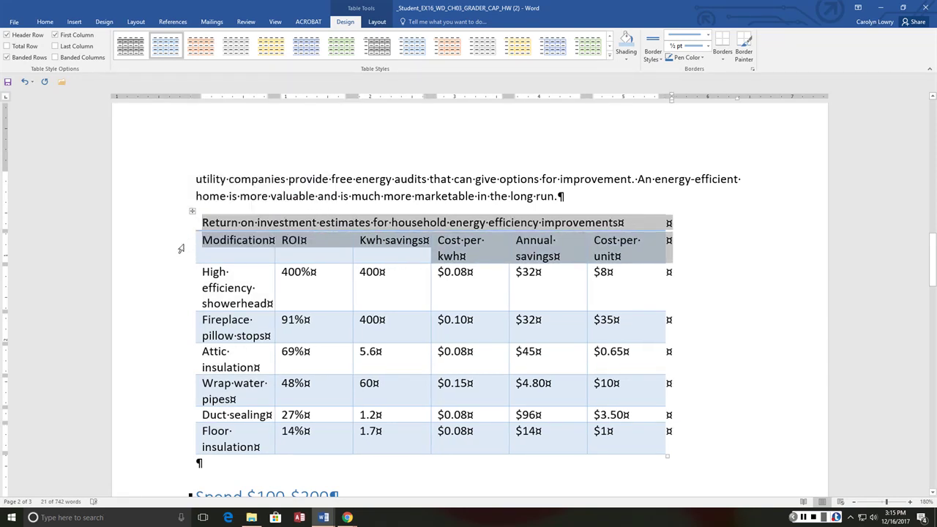
{"action": "key", "text": "ctrl+b"}
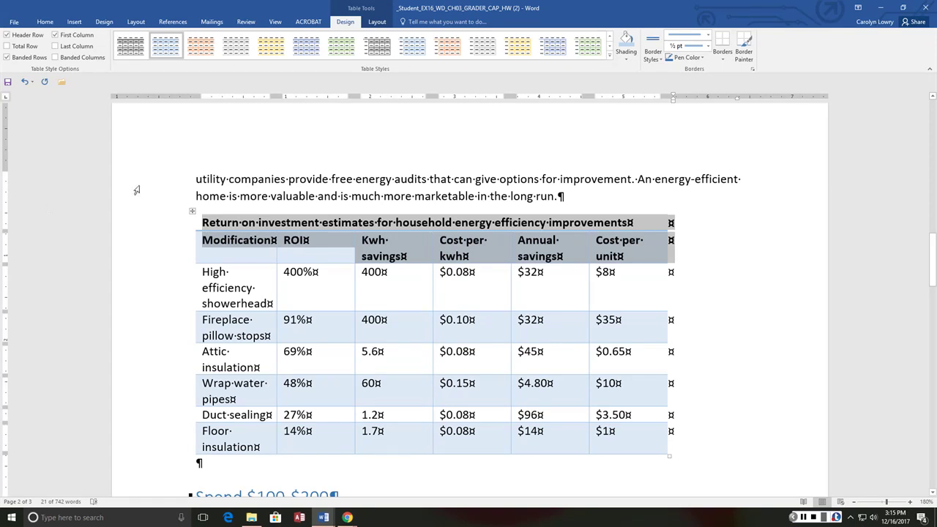
- Set the whole return on investment table's alignment to Center in its table properties
{"action": "left_click", "coordinate": [191, 213]}
{"action": "right_click", "coordinate": [191, 213]}
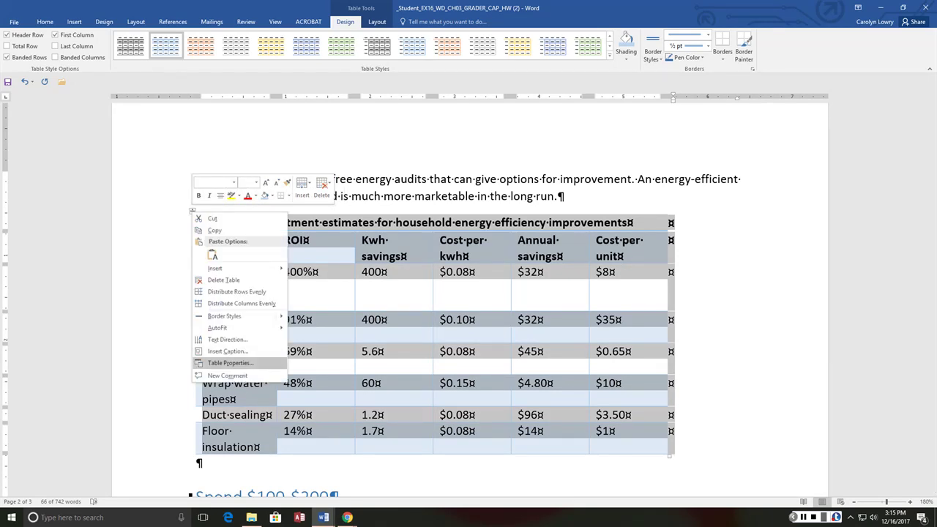
{"action": "left_click", "coordinate": [230, 363]}
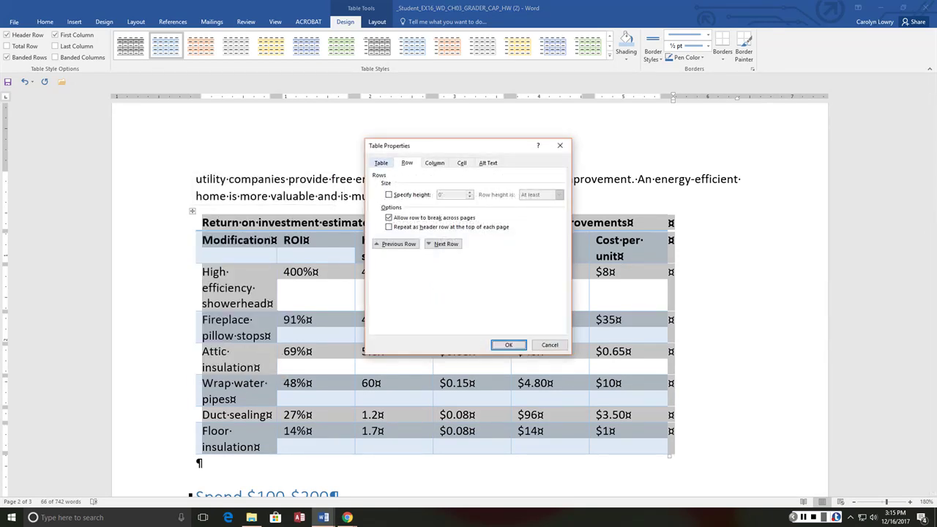
{"action": "left_click", "coordinate": [381, 163]}
{"action": "left_click", "coordinate": [420, 219]}
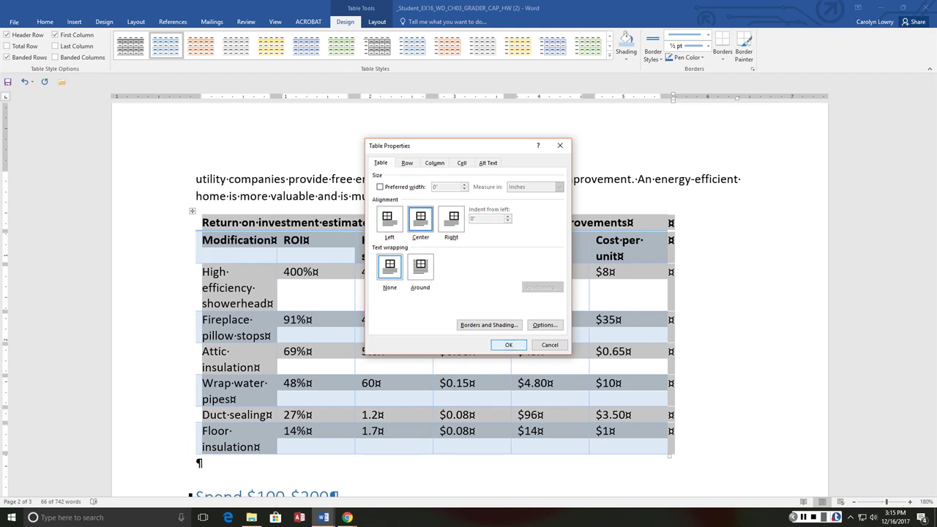
{"action": "left_click", "coordinate": [508, 345]}
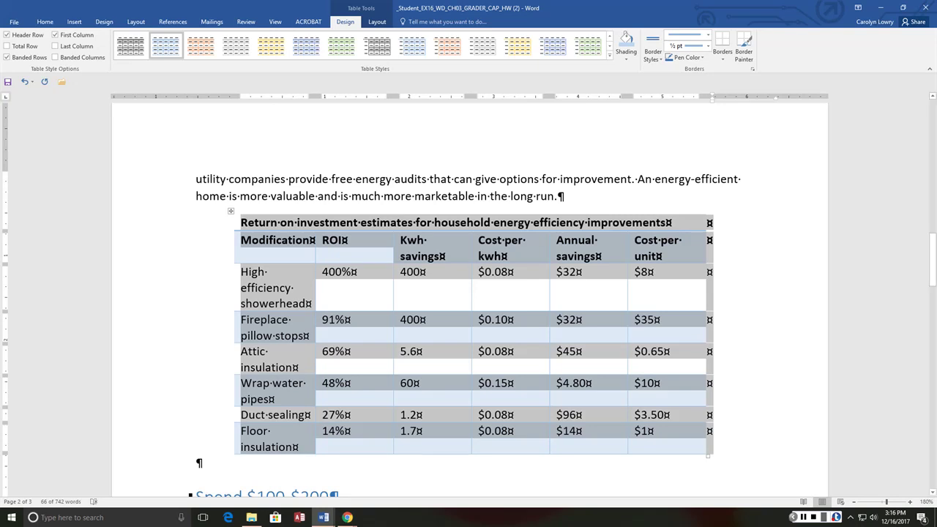
{"action": "left_click", "coordinate": [653, 240]}
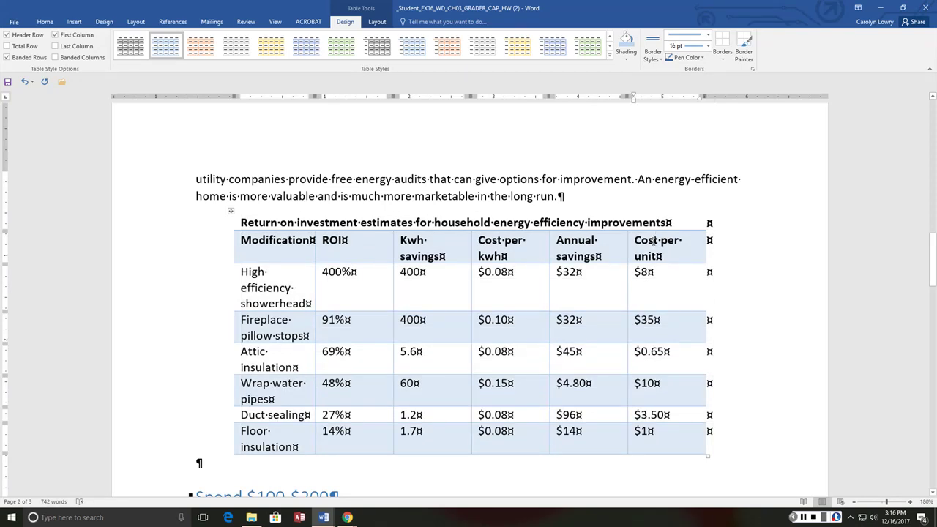
- Add a row below Floor insulation at the end of the table and enter "Total" in its first cell
{"action": "mouse_move", "coordinate": [227, 440]}
{"action": "left_click", "coordinate": [255, 433]}
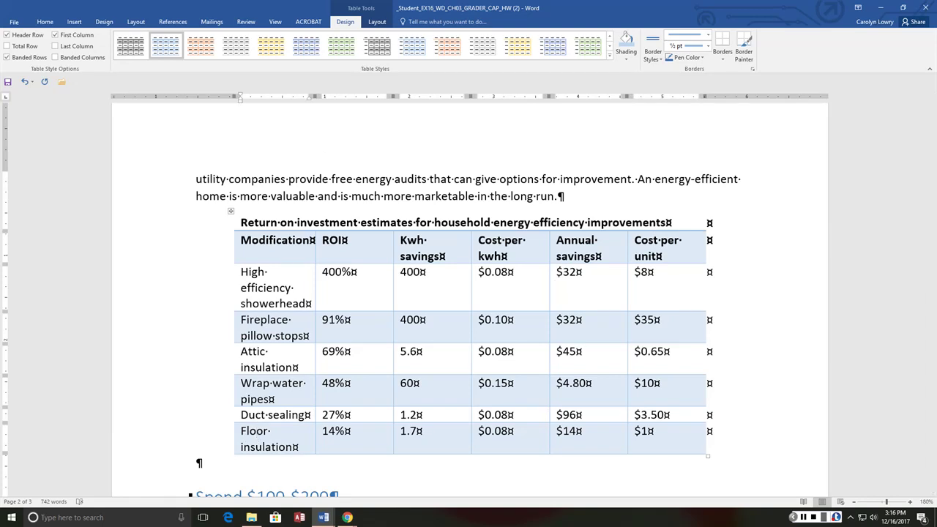
{"action": "left_click", "coordinate": [377, 21]}
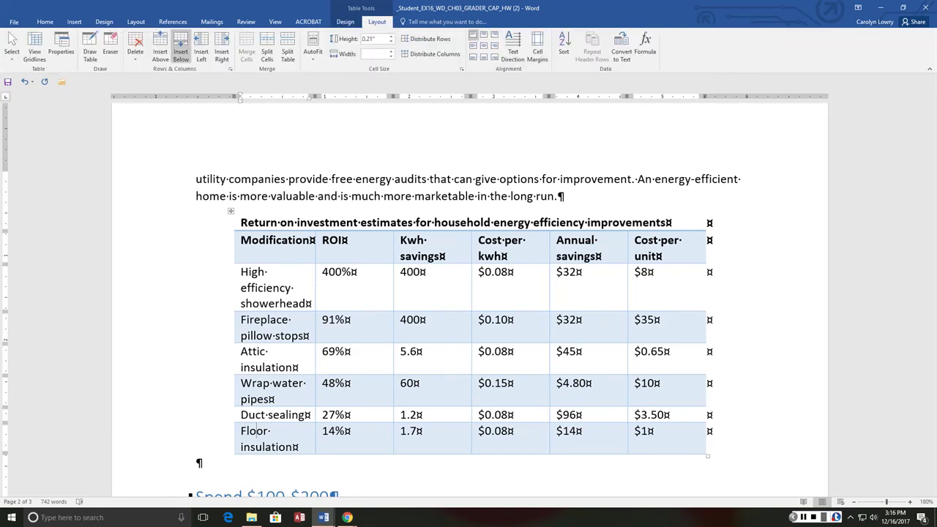
{"action": "left_click", "coordinate": [180, 52]}
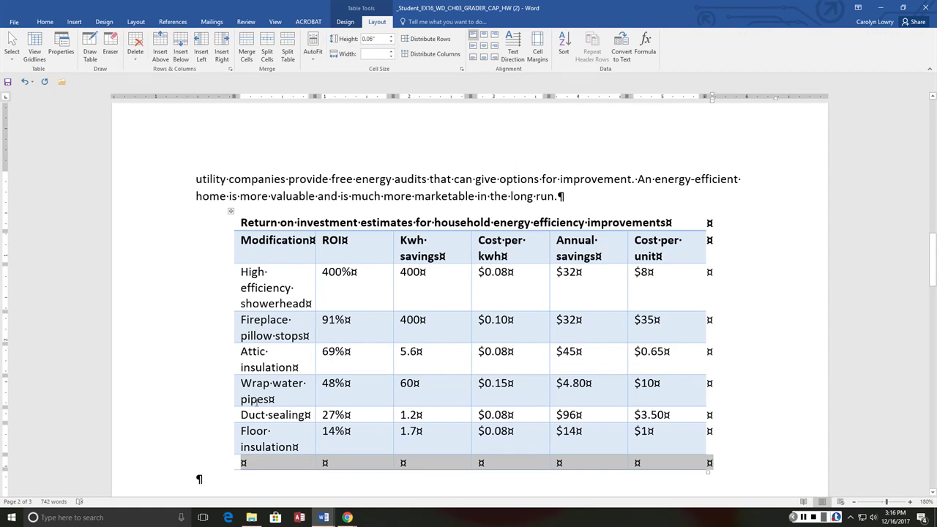
{"action": "left_click", "coordinate": [261, 462]}
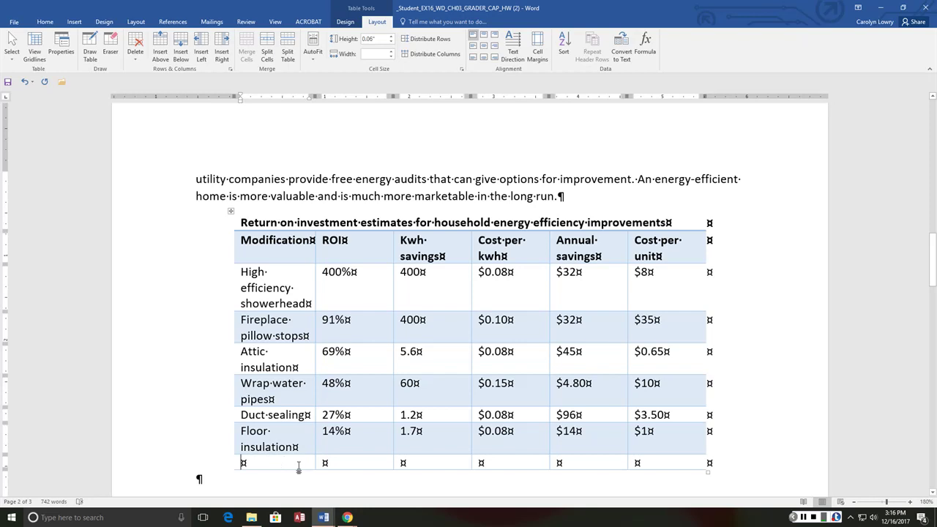
{"action": "type", "text": "Total"}
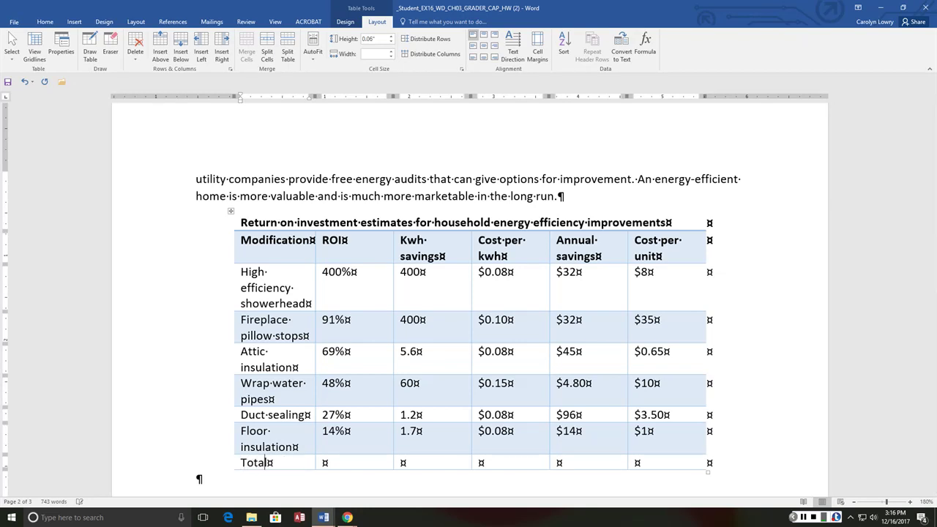
{"action": "key", "text": "Tab"}
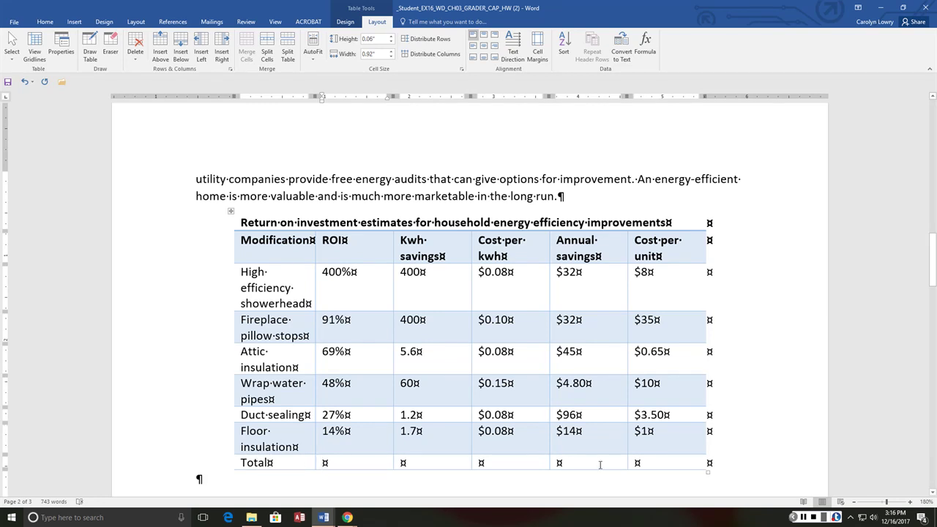
- Insert the formula =SUM(ABOVE) with number format $#,##0.00;($#,##0.00) in the Total row's Annual savings cell
{"action": "left_click", "coordinate": [558, 464]}
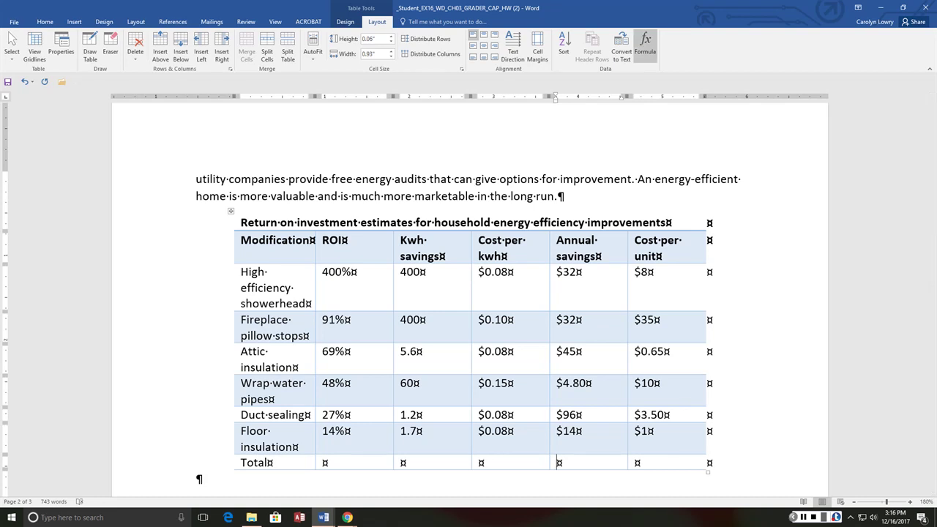
{"action": "left_click", "coordinate": [645, 45]}
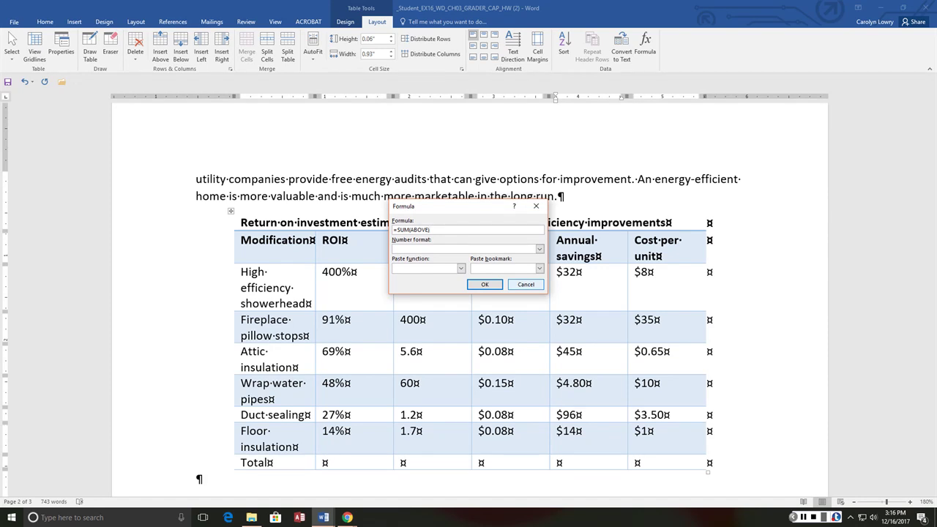
{"action": "left_click", "coordinate": [540, 249]}
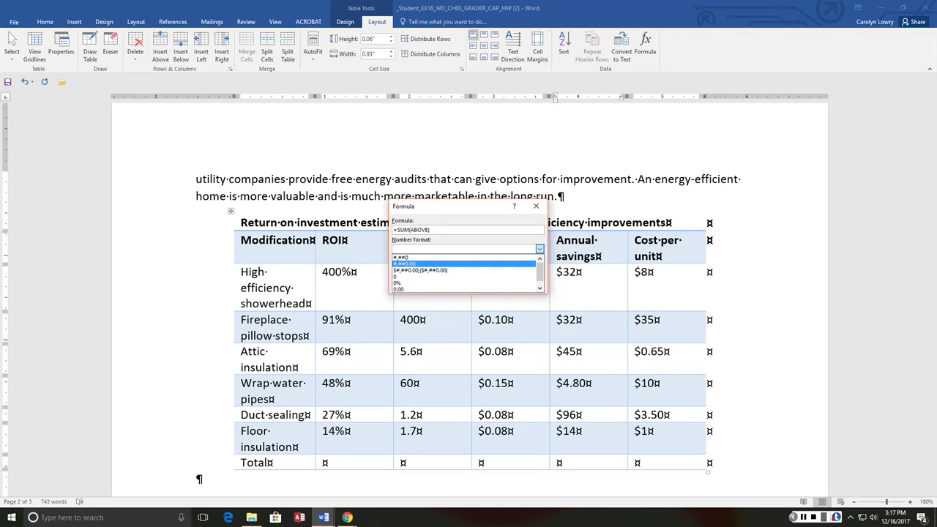
{"action": "key", "text": "Return"}
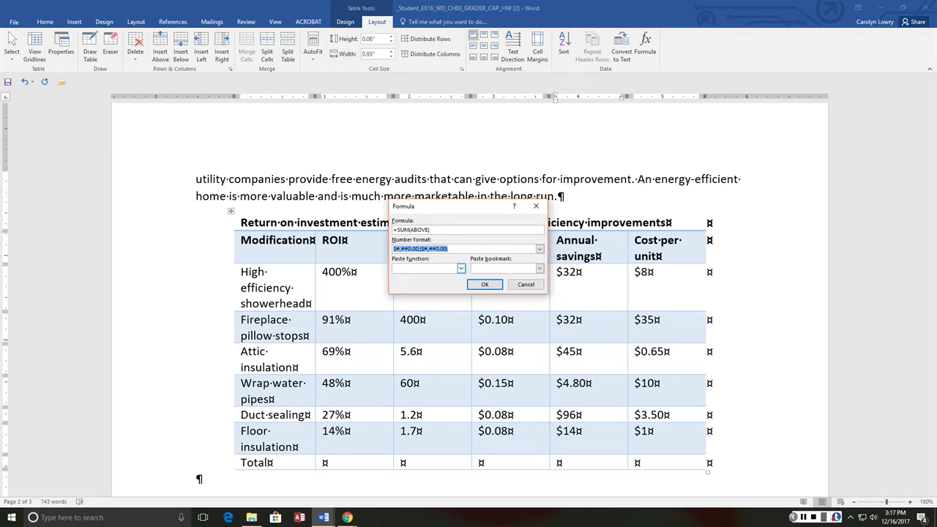
{"action": "left_click", "coordinate": [485, 284]}
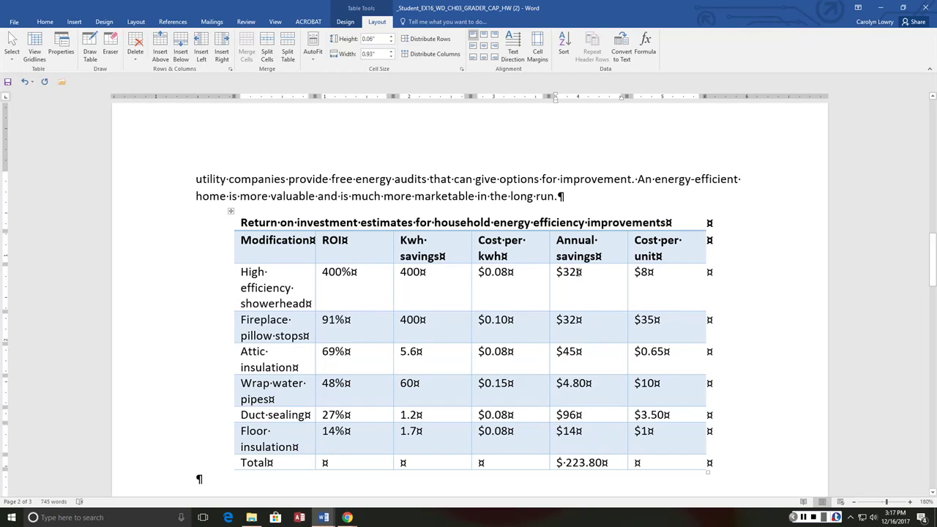
- Change the High efficiency showerhead's annual savings to $35 and update the formula field in the Total row
{"action": "left_click", "coordinate": [608, 279]}
{"action": "key", "text": "BackSpace"}
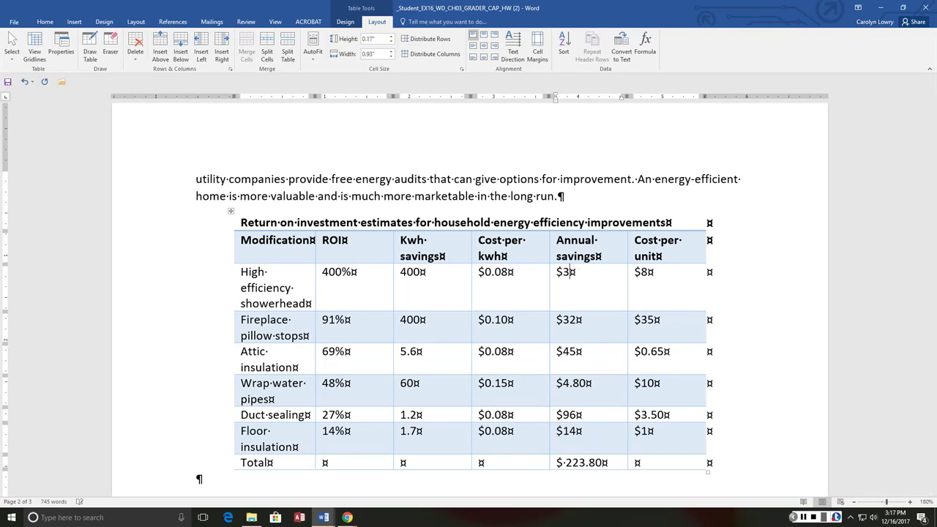
{"action": "type", "text": "5"}
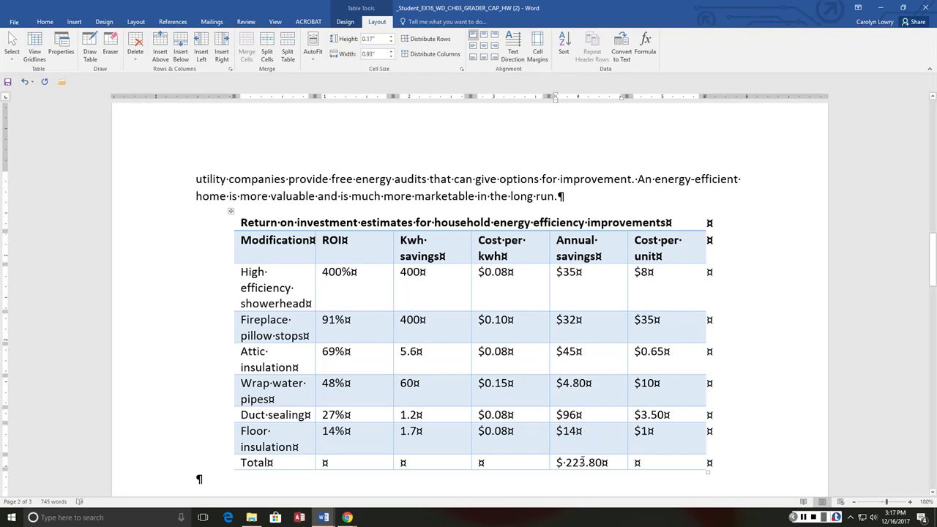
{"action": "left_click", "coordinate": [587, 462]}
{"action": "right_click", "coordinate": [589, 461]}
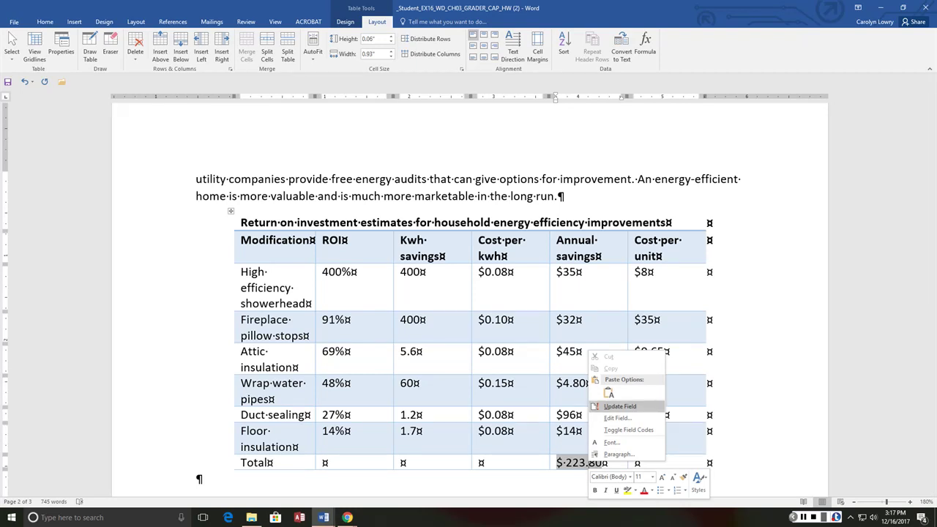
{"action": "left_click", "coordinate": [620, 407]}
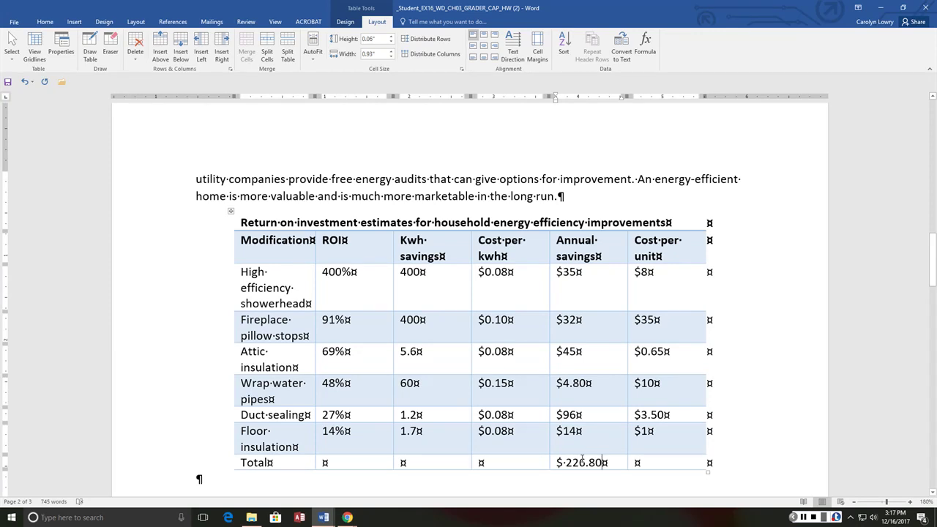
- Add a column after Cost per unit and place the insertion point in its High efficiency showerhead cell
{"action": "left_click", "coordinate": [661, 244]}
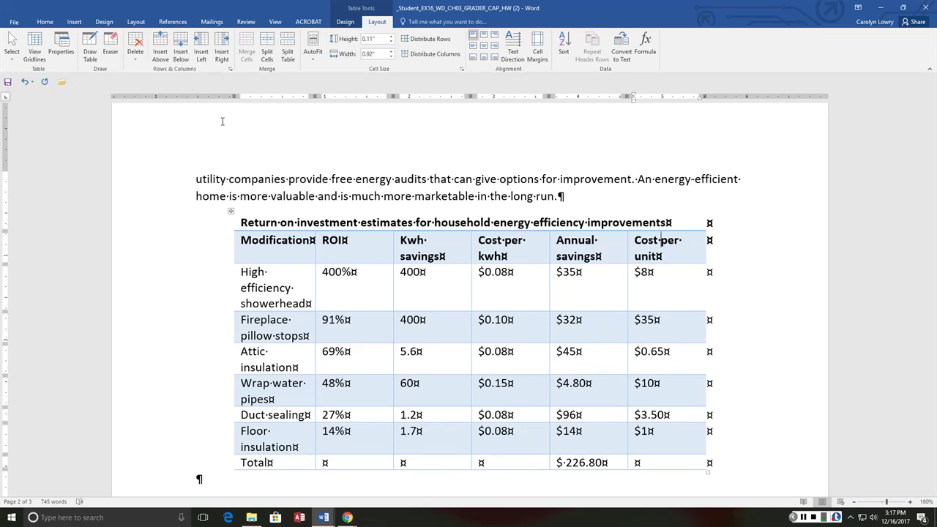
{"action": "left_click", "coordinate": [221, 48]}
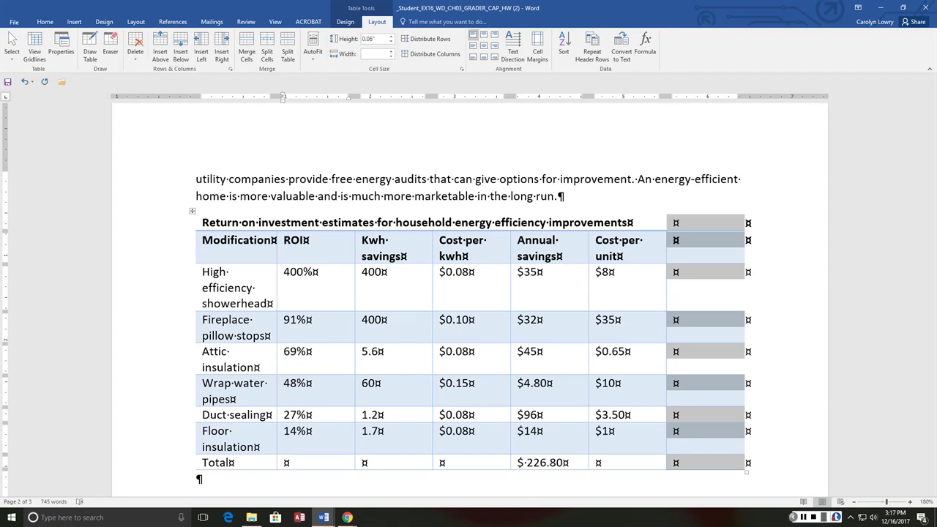
{"action": "left_click", "coordinate": [686, 274]}
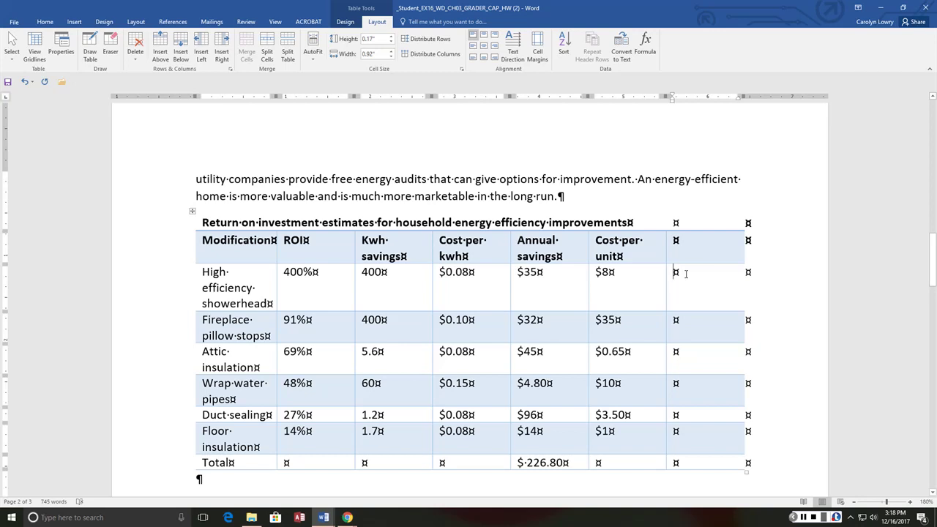
{"action": "type", "text": "="}
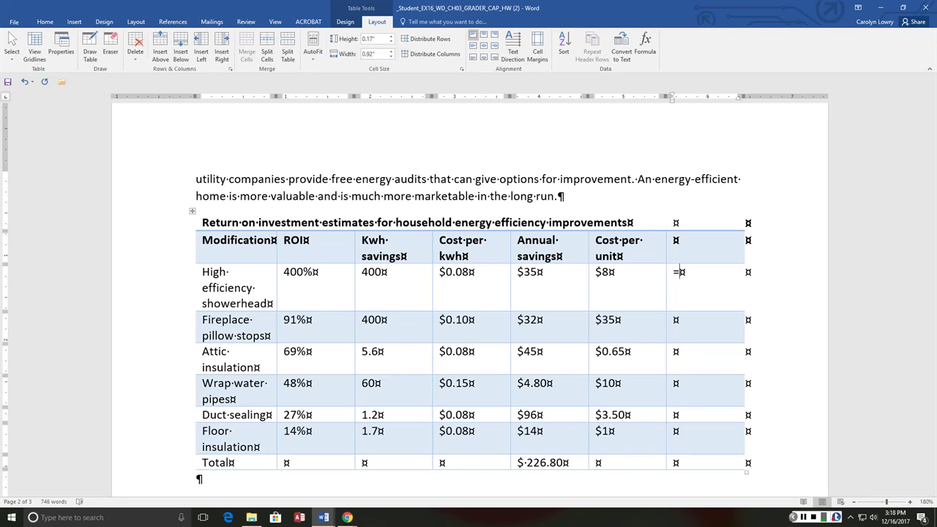
{"action": "type", "text": "F3*.03+G3"}
{"action": "key", "text": "Return"}
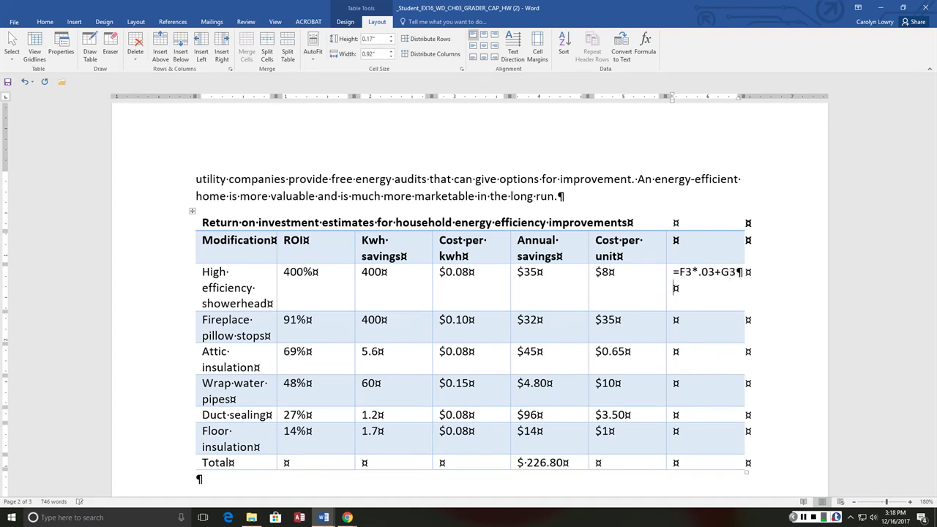
{"action": "key", "text": "BackSpace"}
{"action": "key", "text": "BackSpace"}
{"action": "key", "text": "BackSpace"}
{"action": "key", "text": "BackSpace"}
{"action": "key", "text": "BackSpace"}
{"action": "key", "text": "BackSpace"}
{"action": "key", "text": "BackSpace"}
{"action": "key", "text": "BackSpace"}
{"action": "key", "text": "BackSpace"}
{"action": "key", "text": "BackSpace"}
{"action": "key", "text": "BackSpace"}
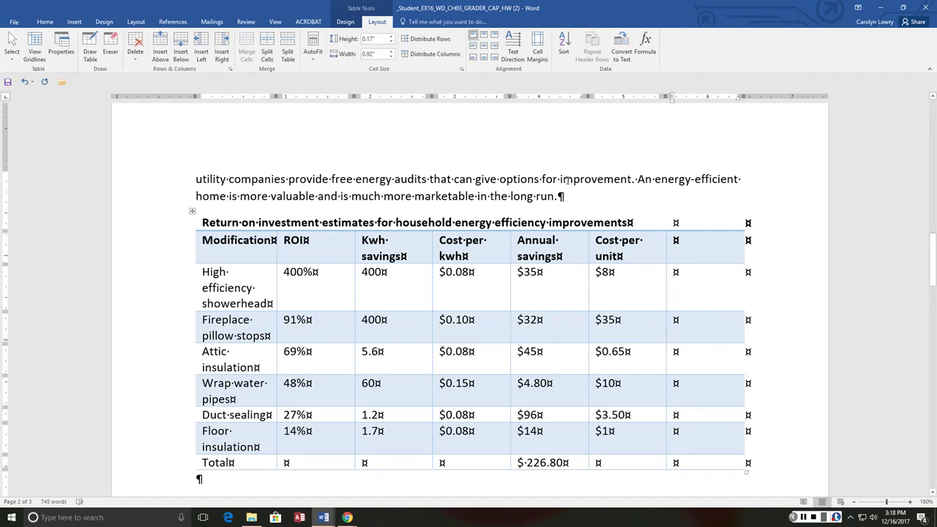
- Insert the formula =F3*.03+F3 with number format $#,##0.00;($#,##0.00) in the new column's High efficiency showerhead cell
{"action": "left_click", "coordinate": [645, 46]}
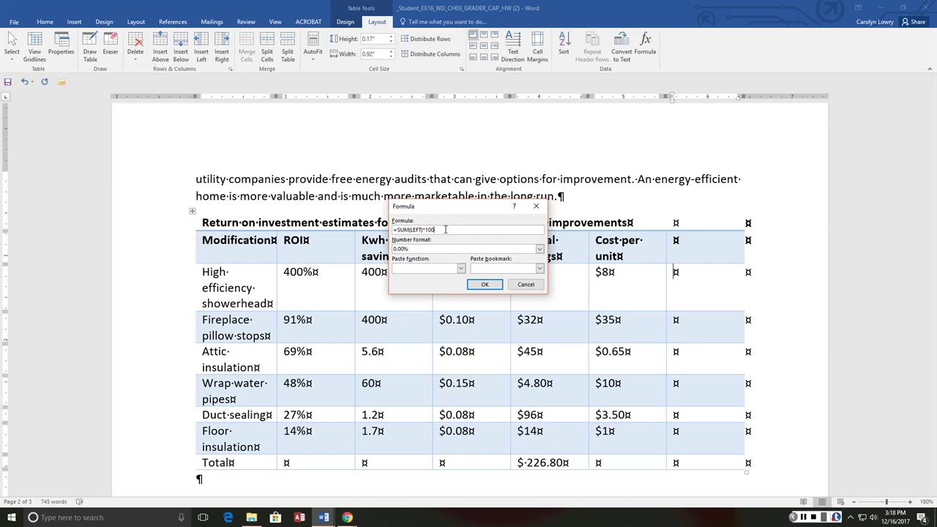
{"action": "left_click_drag", "start_coordinate": [445, 229], "coordinate": [364, 229]}
{"action": "left_click_drag", "start_coordinate": [439, 205], "coordinate": [664, 178]}
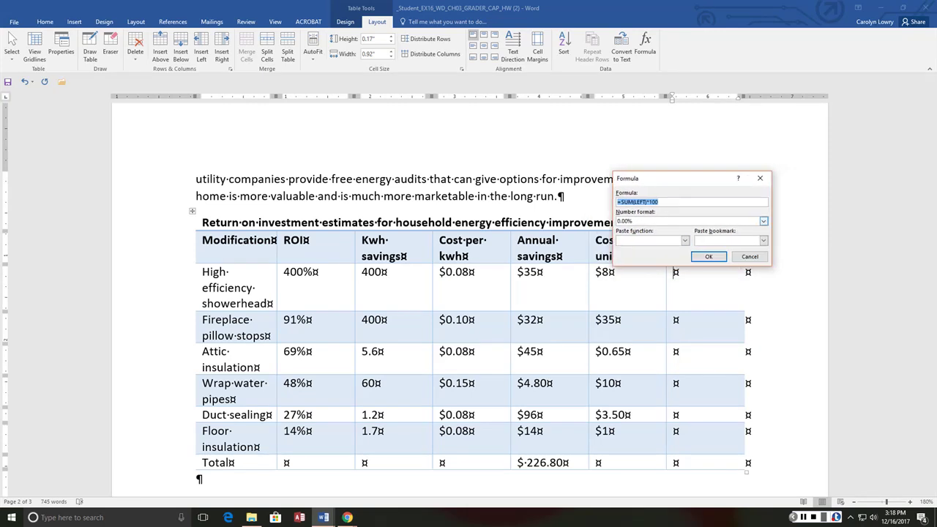
{"action": "type", "text": "="}
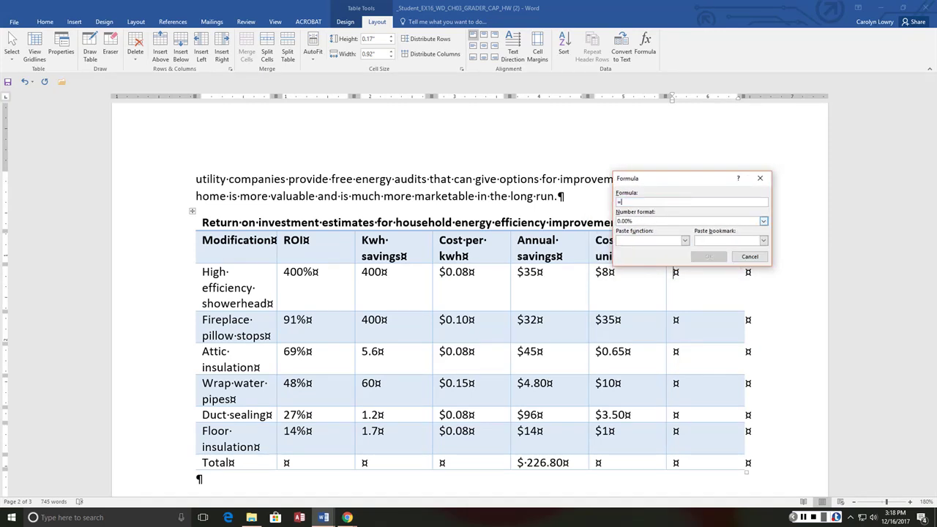
{"action": "type", "text": "F"}
{"action": "type", "text": "3 "}
{"action": "type", "text": "-"}
{"action": "key", "text": "BackSpace"}
{"action": "key", "text": "BackSpace"}
{"action": "type", "text": "*.03"}
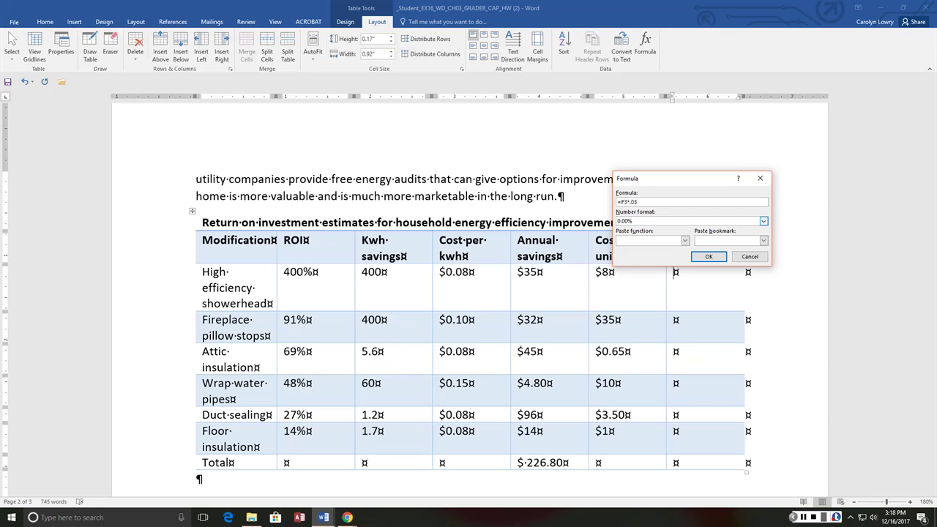
{"action": "type", "text": "+F3"}
{"action": "left_click", "coordinate": [764, 221]}
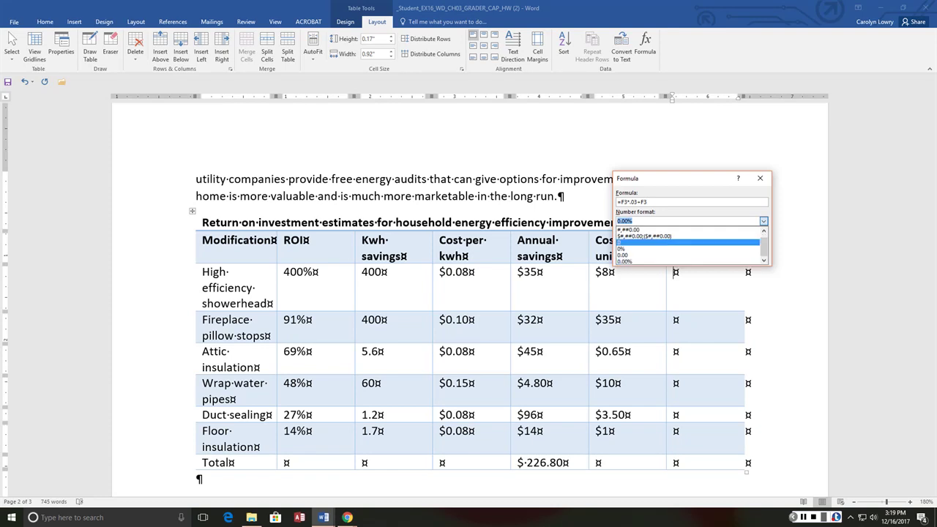
{"action": "left_click", "coordinate": [659, 236]}
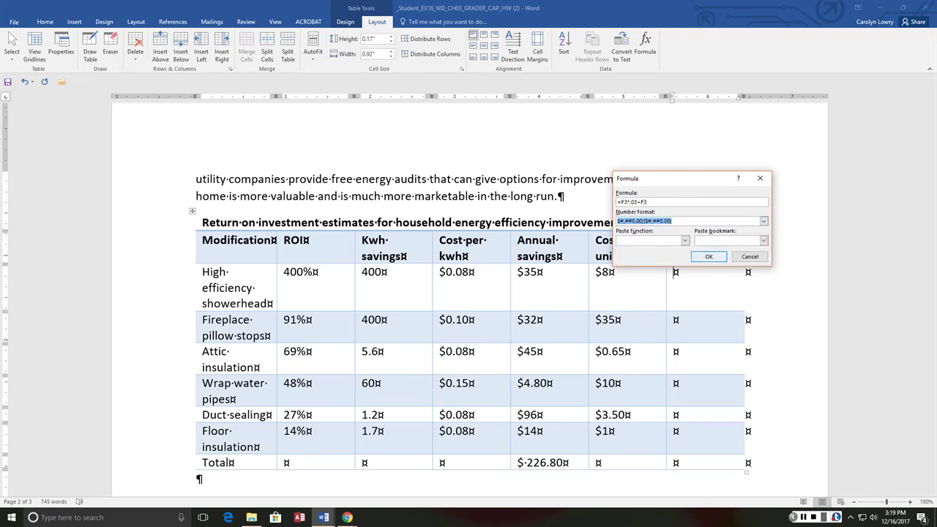
{"action": "left_click", "coordinate": [709, 257]}
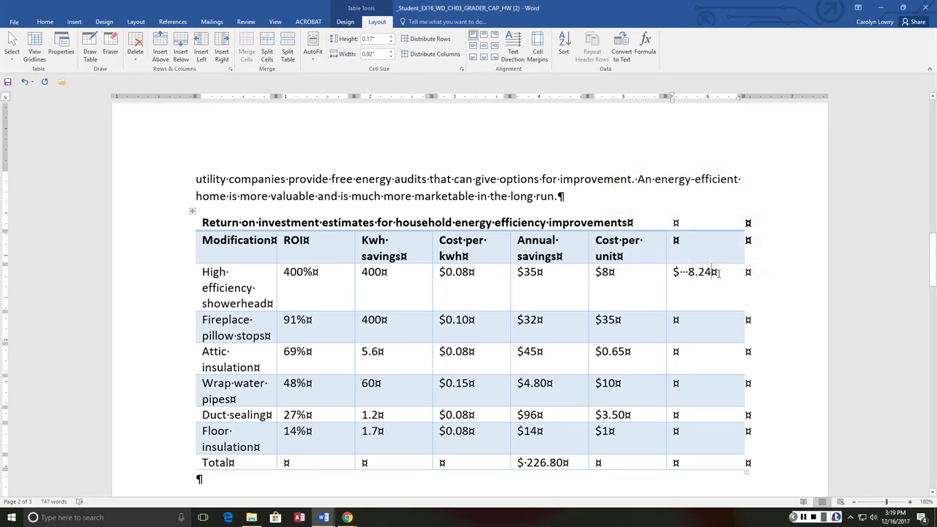
- Copy the showerhead row's formula result into the new column's cells from Fireplace pillow stops through Floor insulation
{"action": "left_click_drag", "start_coordinate": [718, 273], "coordinate": [673, 272]}
{"action": "key", "text": "ctrl+c"}
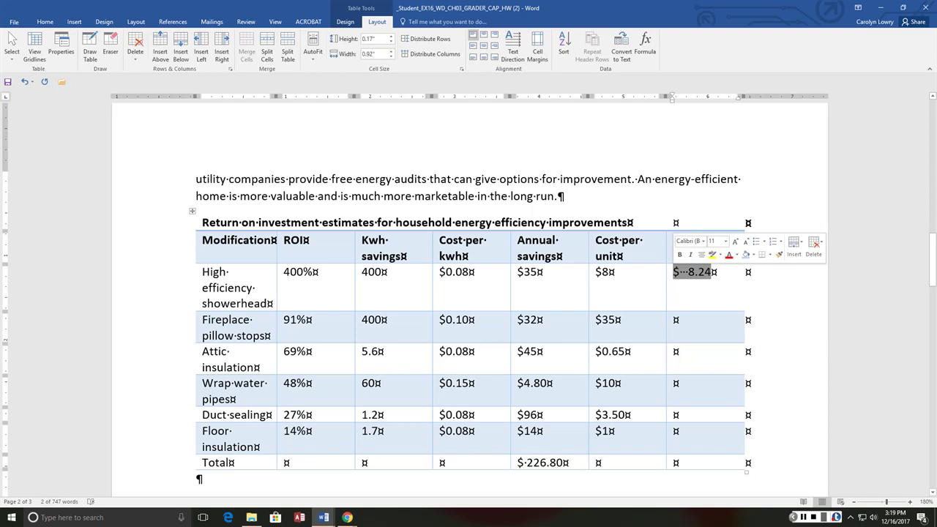
{"action": "left_click", "coordinate": [692, 323]}
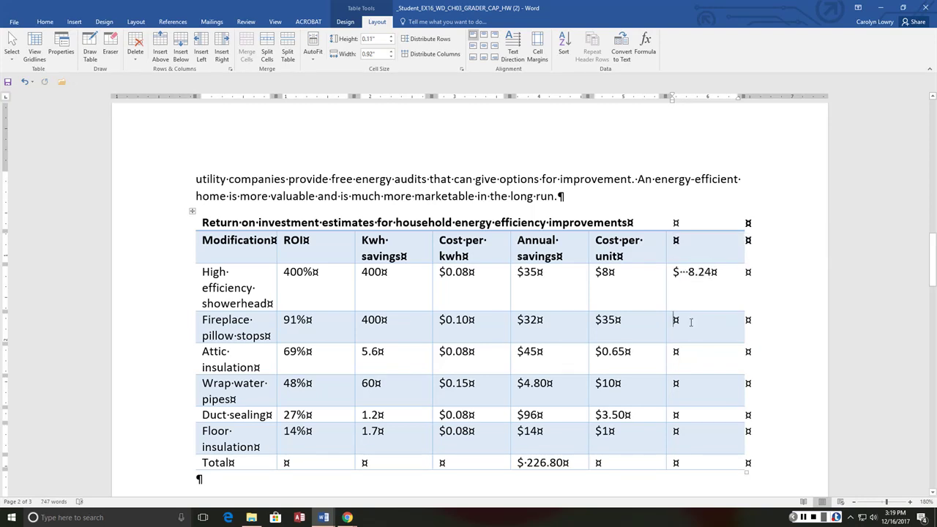
{"action": "key", "text": "ctrl+v"}
{"action": "left_click", "coordinate": [689, 360]}
{"action": "key", "text": "ctrl+v"}
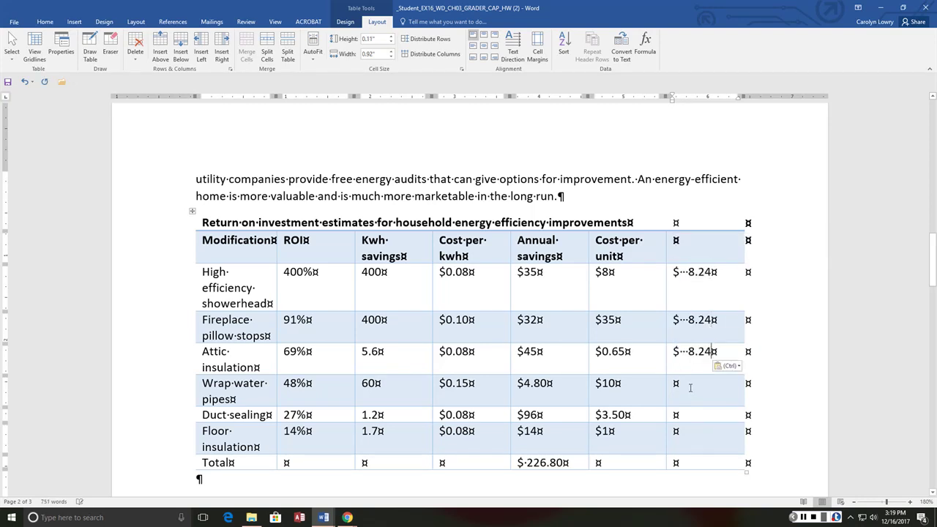
{"action": "left_click", "coordinate": [690, 390]}
{"action": "key", "text": "ctrl+v"}
{"action": "left_click", "coordinate": [694, 415]}
{"action": "key", "text": "ctrl+v"}
{"action": "left_click", "coordinate": [695, 437]}
{"action": "key", "text": "ctrl+v"}
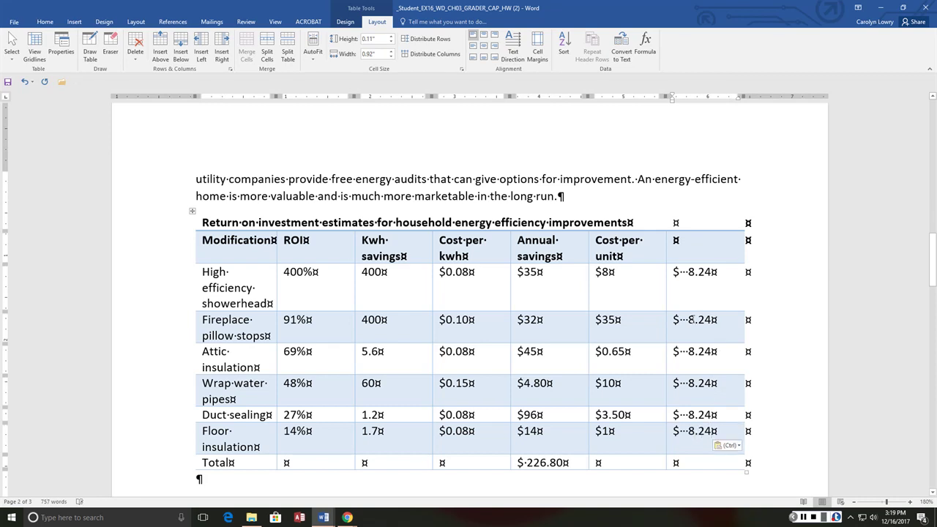
- Edit the pasted field in the Fireplace pillow stops row so its formula is =F4*.03+F4
{"action": "triple_click", "coordinate": [698, 320]}
{"action": "right_click", "coordinate": [699, 320]}
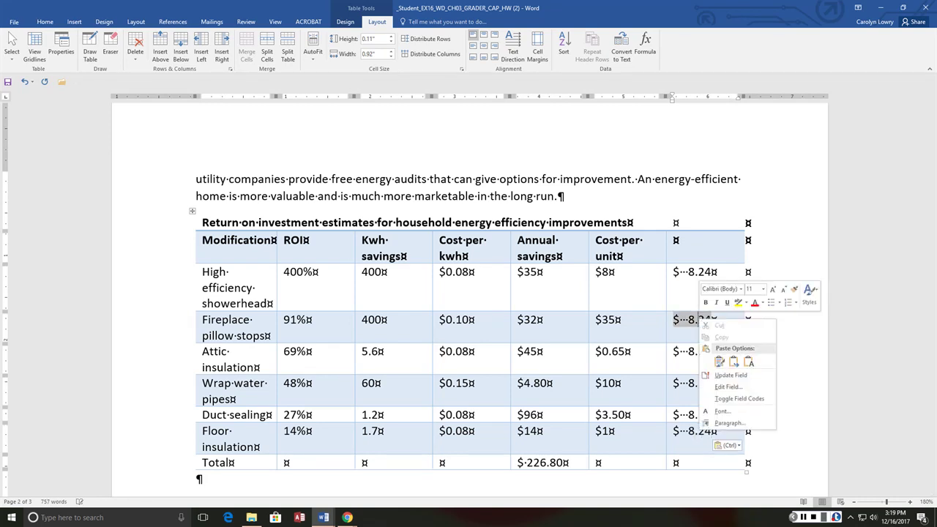
{"action": "left_click", "coordinate": [727, 386]}
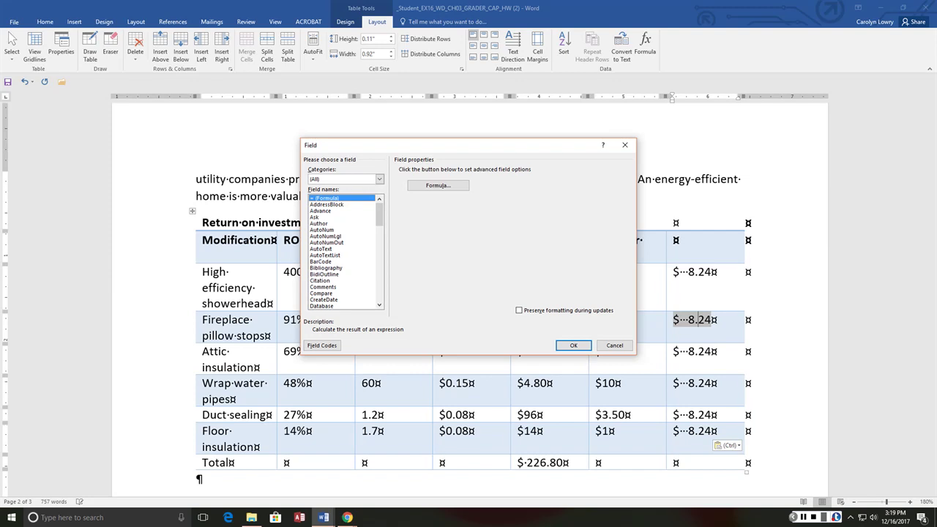
{"action": "left_click", "coordinate": [437, 185]}
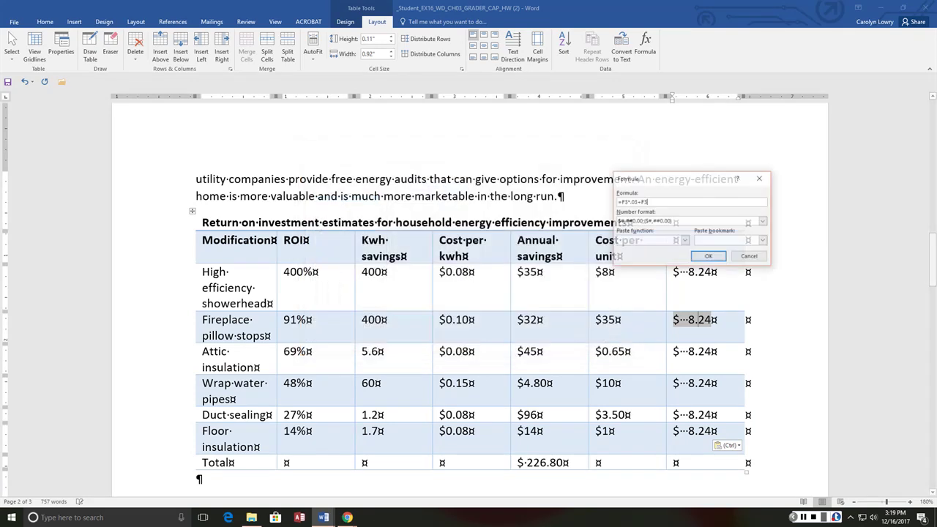
{"action": "left_click_drag", "start_coordinate": [651, 178], "coordinate": [725, 151]}
{"action": "left_click", "coordinate": [727, 173]}
{"action": "key", "text": "BackSpace"}
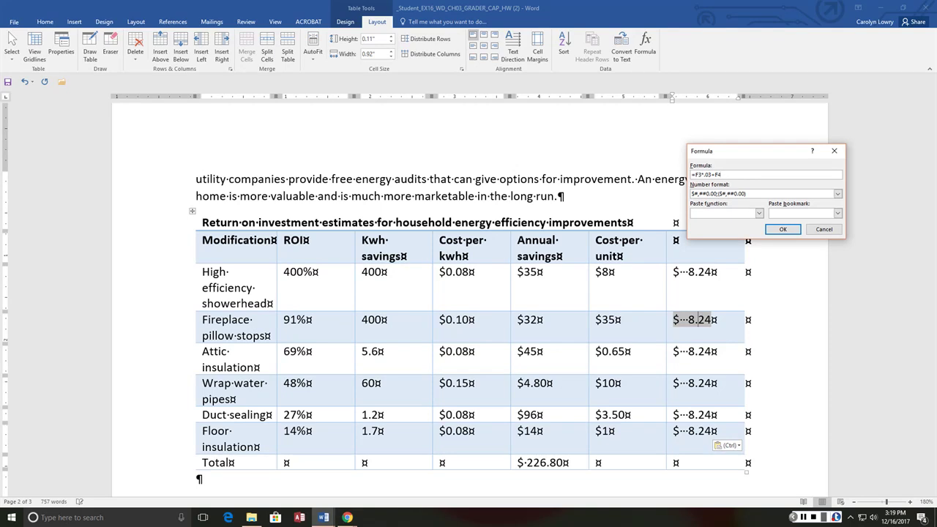
{"action": "left_click", "coordinate": [700, 174]}
{"action": "key", "text": "BackSpace"}
{"action": "type", "text": "4"}
{"action": "left_click", "coordinate": [783, 229]}
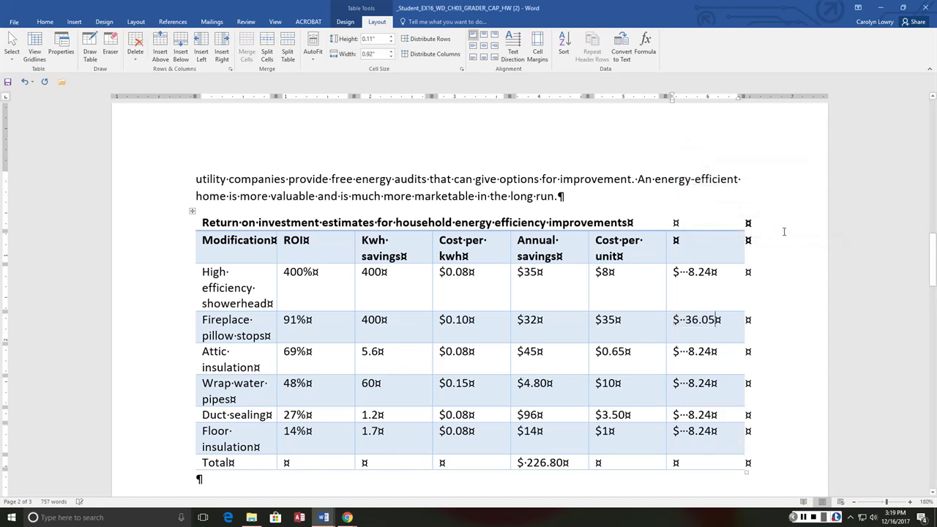
- Edit the pasted field in the Attic insulation row so its formula is =F5*.03+F5
{"action": "right_click", "coordinate": [705, 351]}
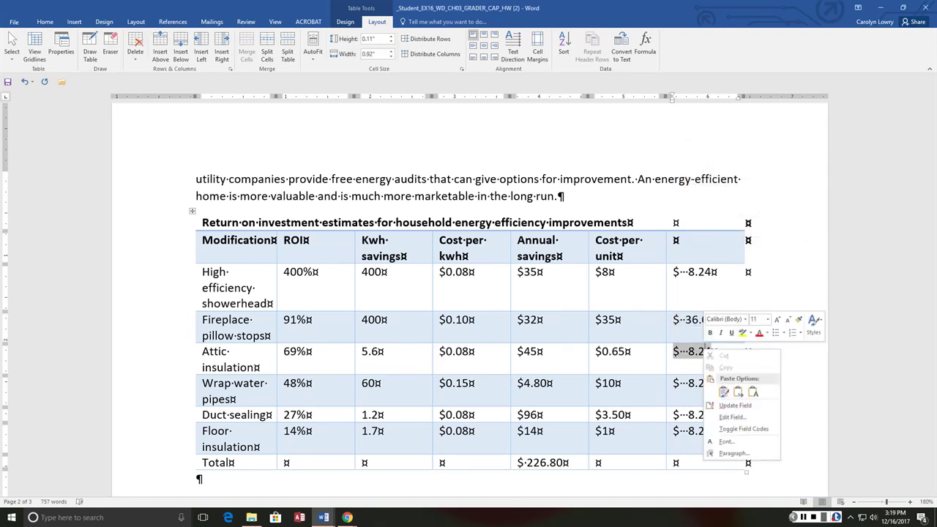
{"action": "left_click", "coordinate": [732, 417]}
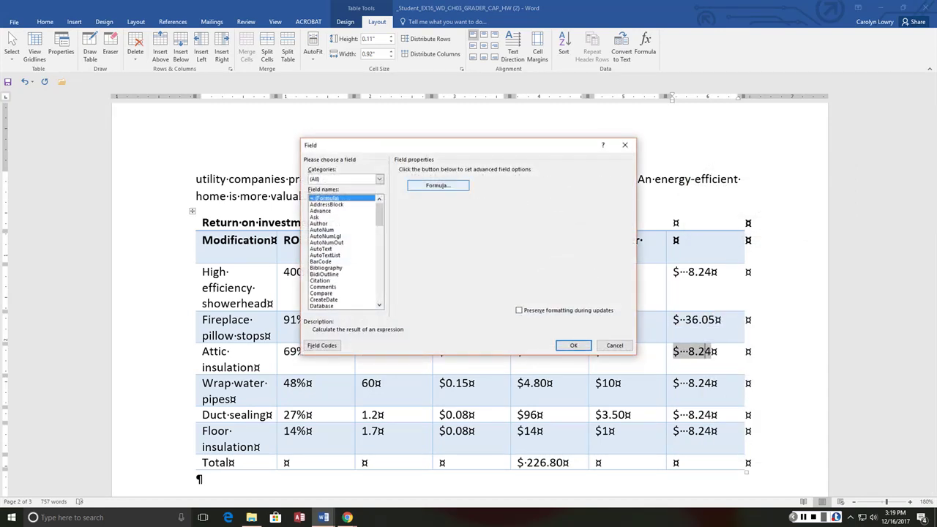
{"action": "left_click", "coordinate": [438, 185]}
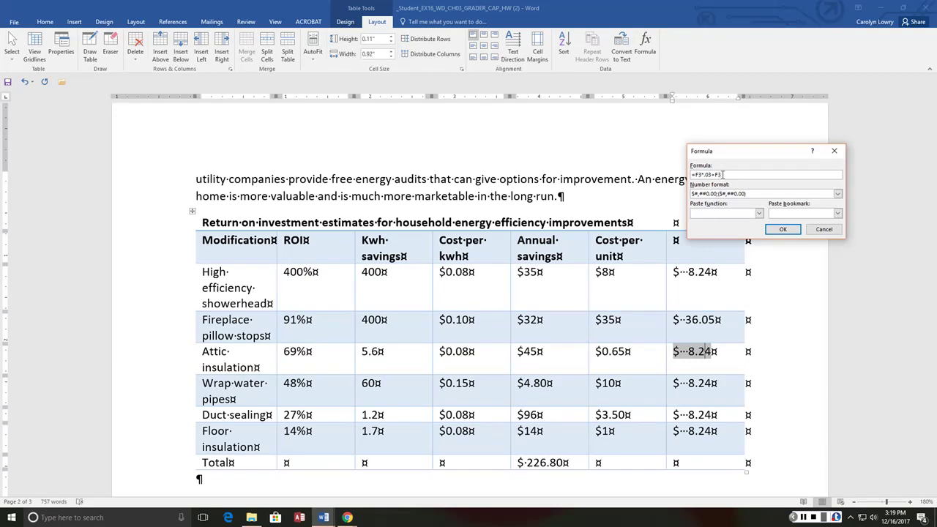
{"action": "key", "text": "BackSpace"}
{"action": "type", "text": "5"}
{"action": "left_click", "coordinate": [702, 174]}
{"action": "key", "text": "BackSpace"}
{"action": "type", "text": "5"}
{"action": "left_click", "coordinate": [782, 229]}
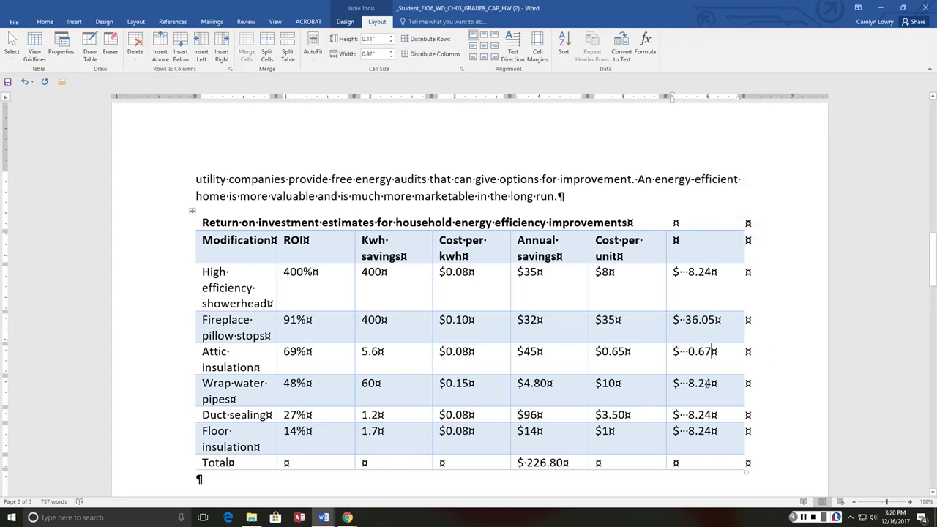
- Edit the pasted field in the Wrap water pipes row so its formula is =F6*.03+F6
{"action": "left_click", "coordinate": [707, 382]}
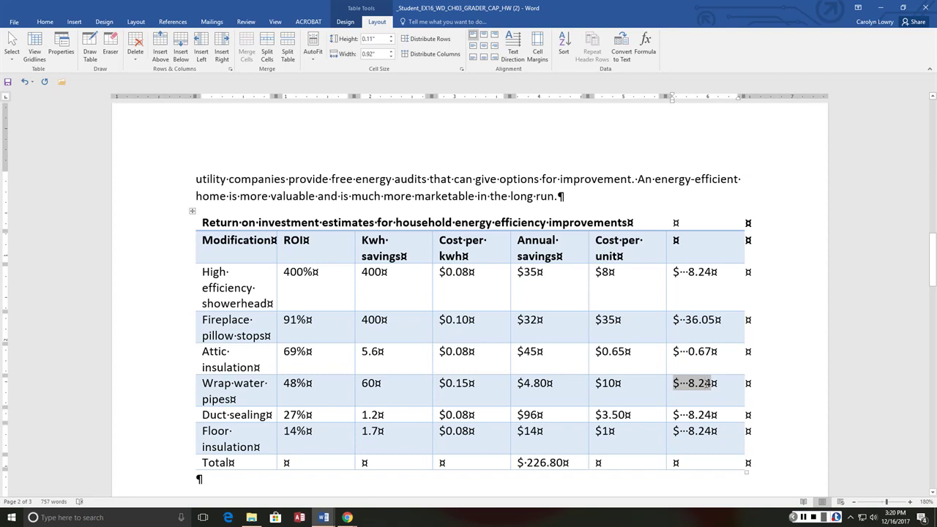
{"action": "right_click", "coordinate": [708, 382]}
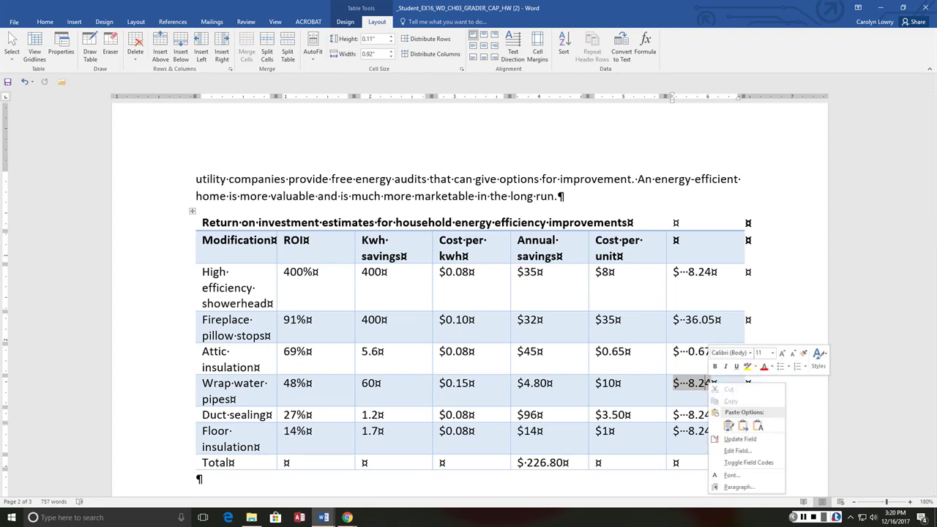
{"action": "left_click", "coordinate": [737, 450]}
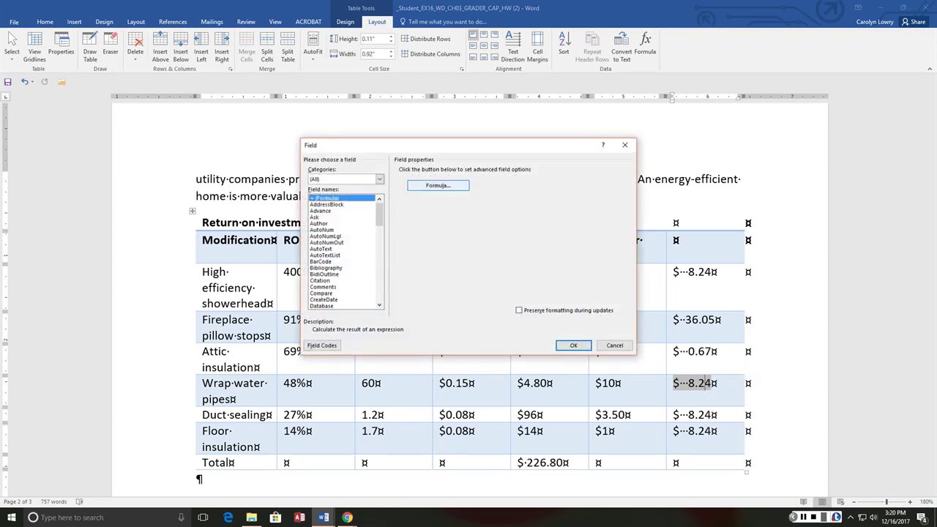
{"action": "left_click", "coordinate": [438, 185]}
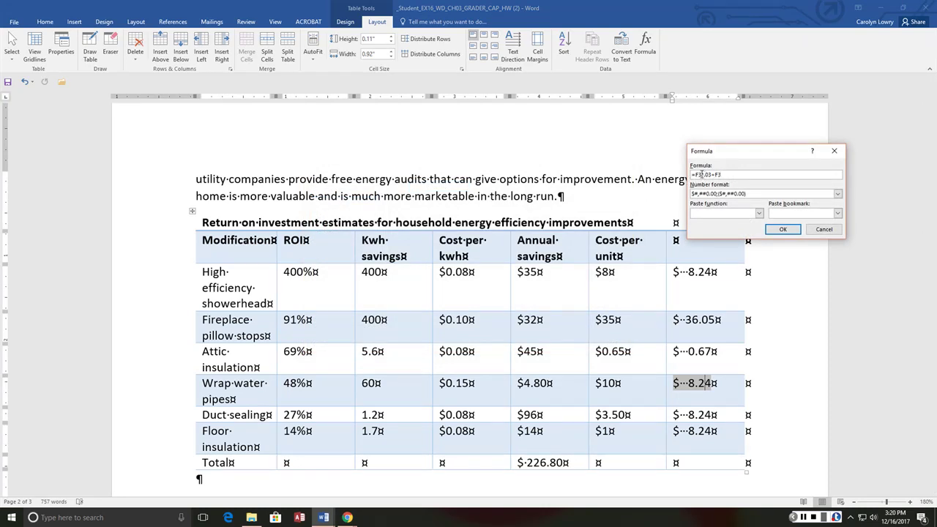
{"action": "type", "text": "6"}
{"action": "left_click", "coordinate": [783, 229]}
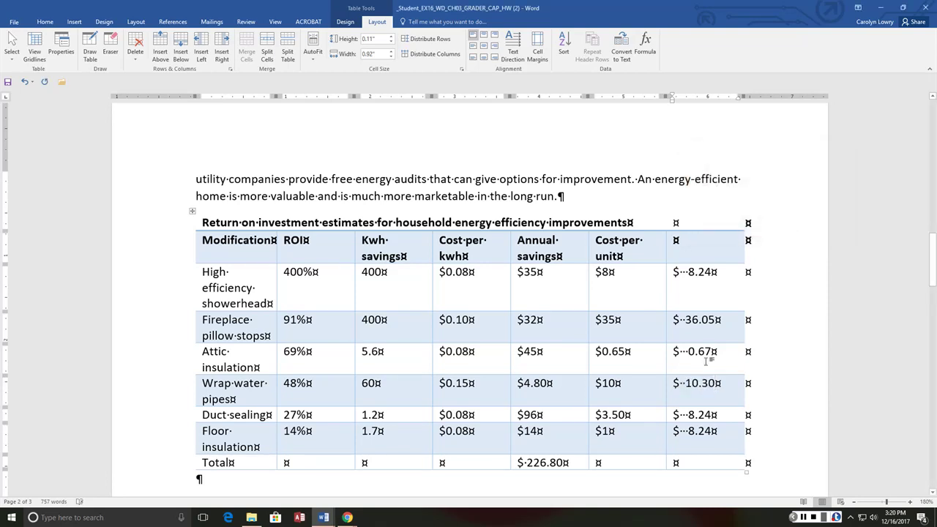
- Edit the pasted field in the Duct sealing row so its formula is =F7*.03+F7
{"action": "left_click", "coordinate": [698, 414]}
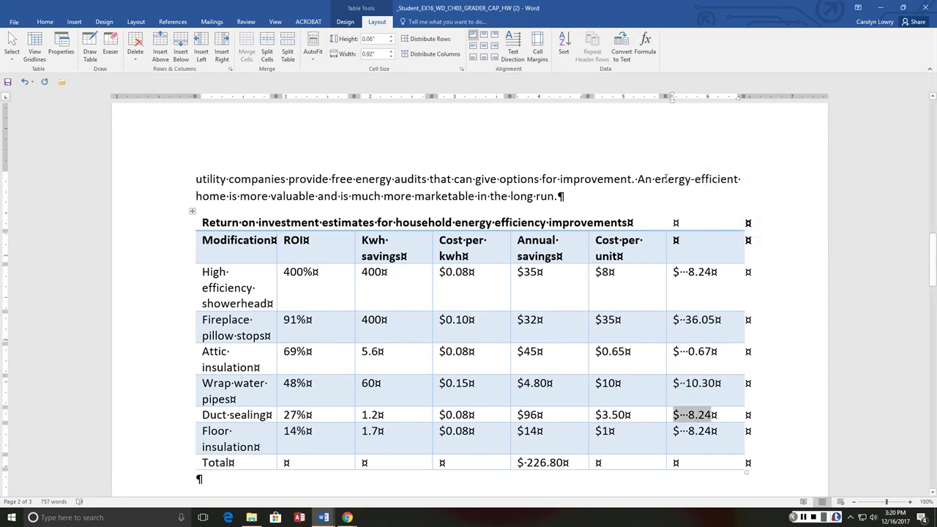
{"action": "right_click", "coordinate": [706, 415]}
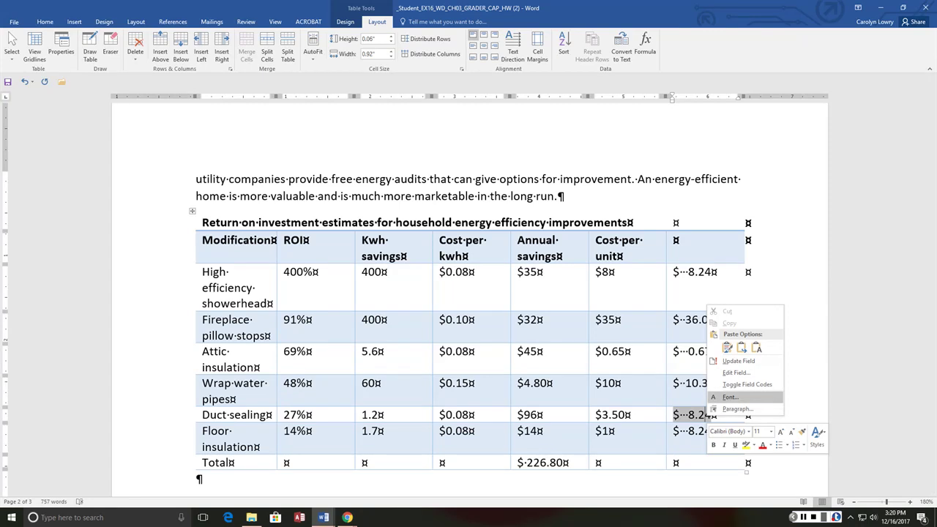
{"action": "left_click", "coordinate": [736, 372]}
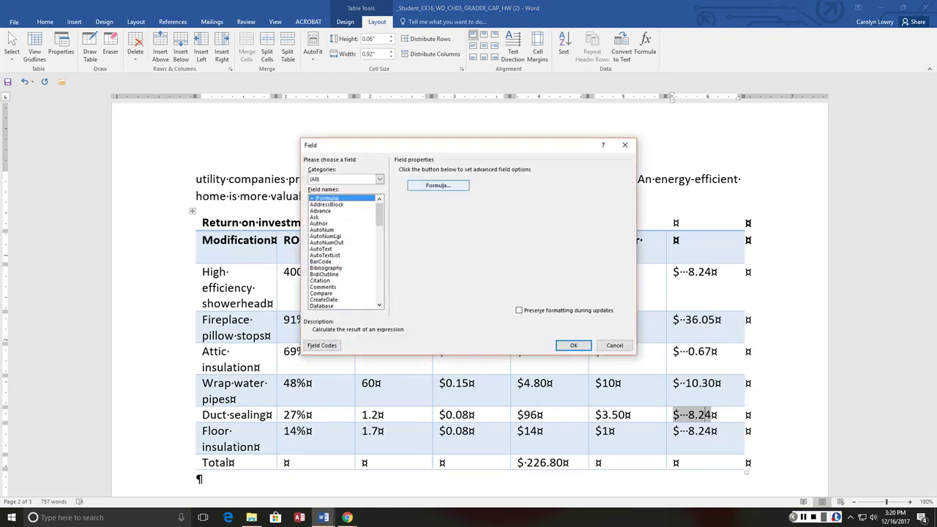
{"action": "left_click", "coordinate": [438, 185]}
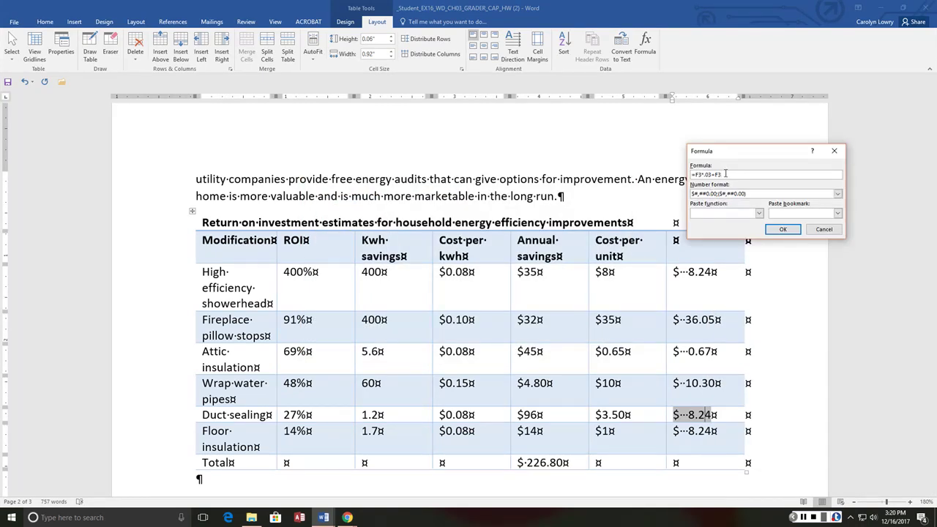
{"action": "key", "text": "BackSpace"}
{"action": "type", "text": "1"}
{"action": "key", "text": "BackSpace"}
{"action": "type", "text": "7"}
{"action": "left_click", "coordinate": [782, 229]}
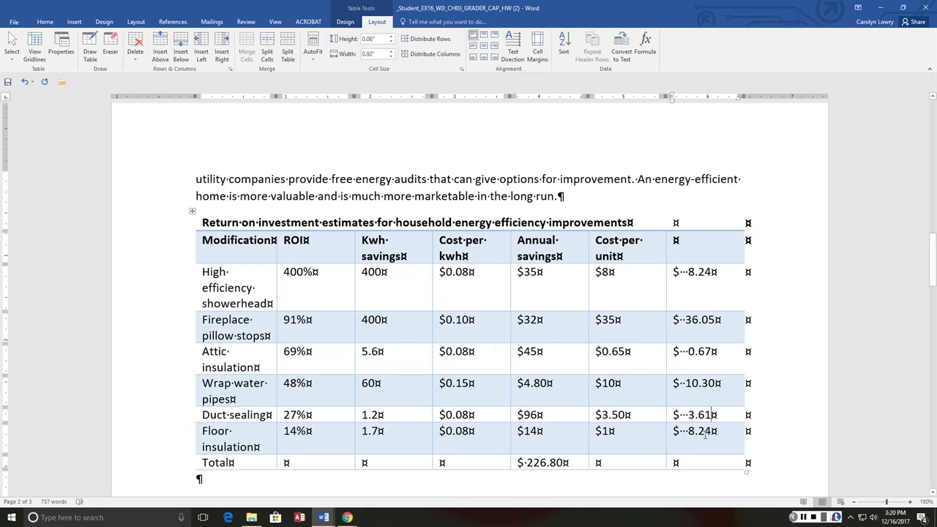
- Edit the pasted field in the Floor insulation row so its formula is =F8*.03+F8
{"action": "left_click", "coordinate": [708, 433]}
{"action": "right_click", "coordinate": [708, 433]}
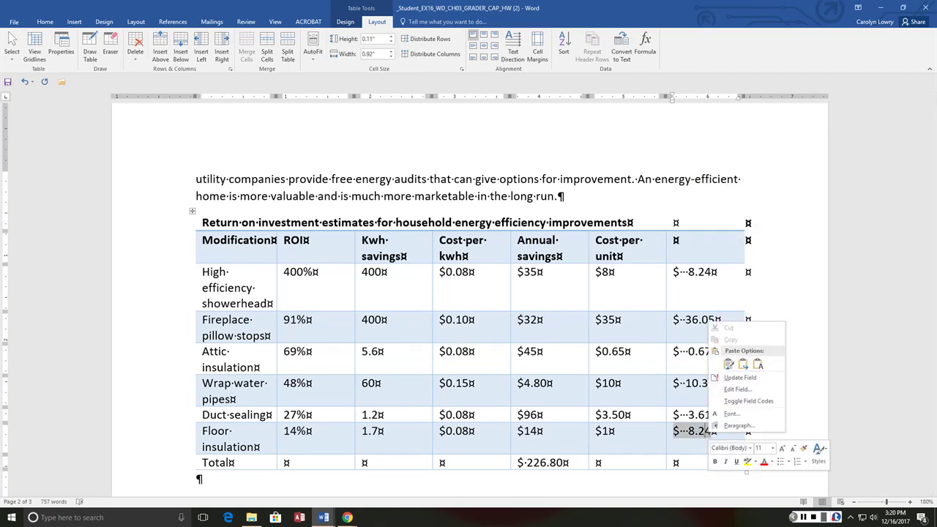
{"action": "left_click", "coordinate": [737, 389]}
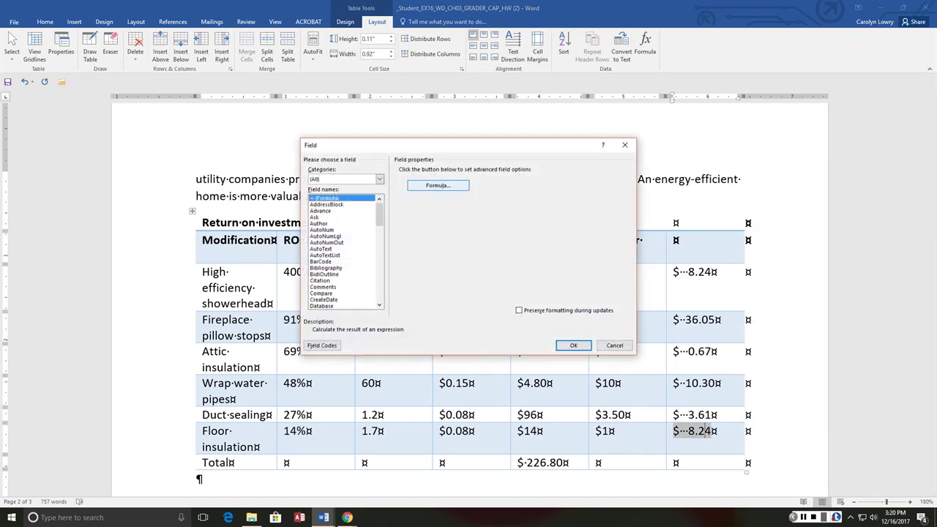
{"action": "left_click", "coordinate": [437, 185]}
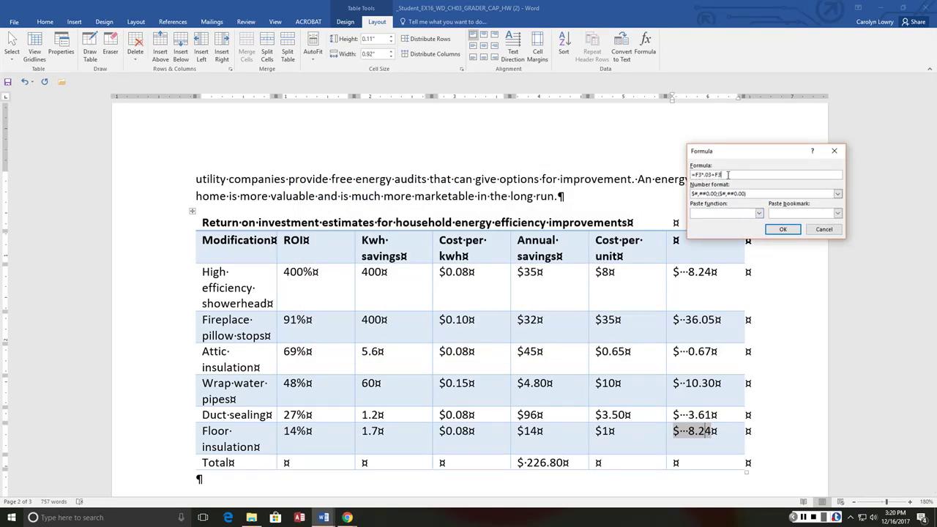
{"action": "type", "text": "8"}
{"action": "key", "text": "BackSpace"}
{"action": "type", "text": "8"}
{"action": "left_click", "coordinate": [781, 229]}
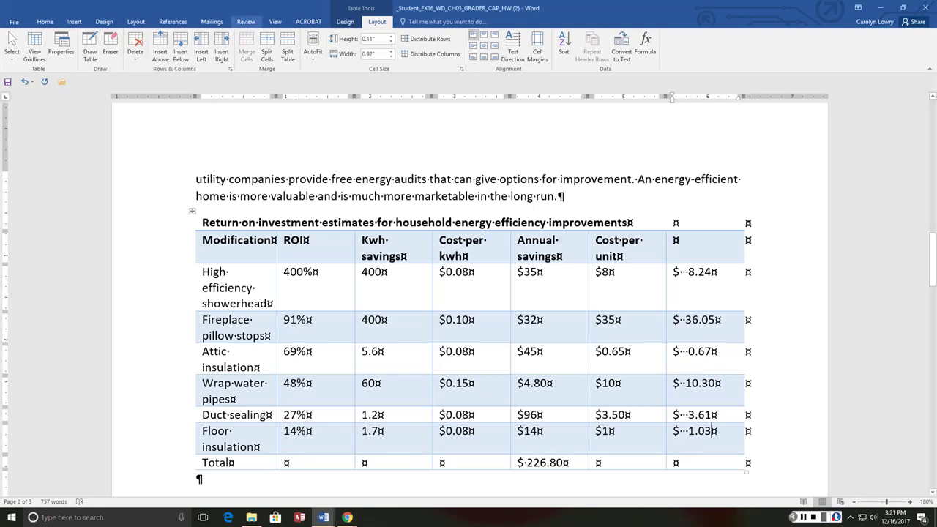
- Run a spelling and grammar check on the document, changing "desireable" to "desirable", and close the readability statistics
{"action": "left_click", "coordinate": [246, 21]}
{"action": "key", "text": "F7"}
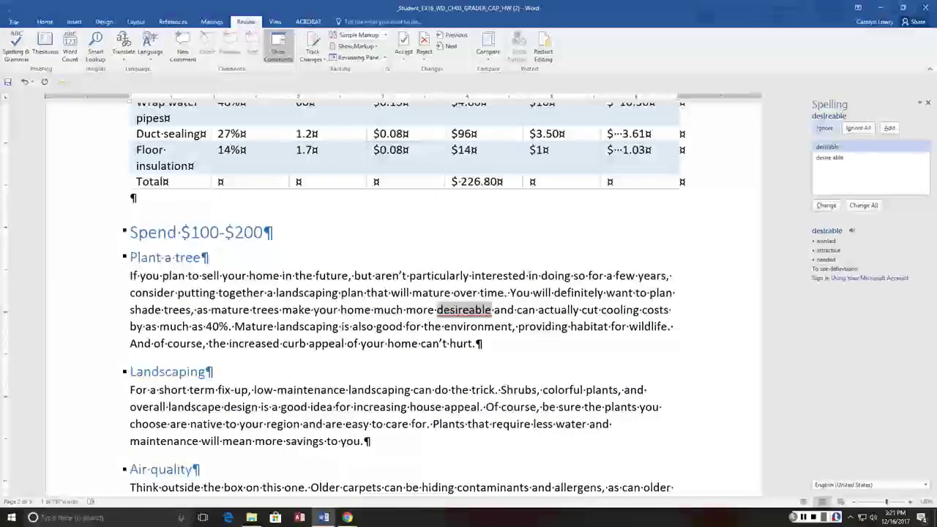
{"action": "left_click", "coordinate": [826, 205]}
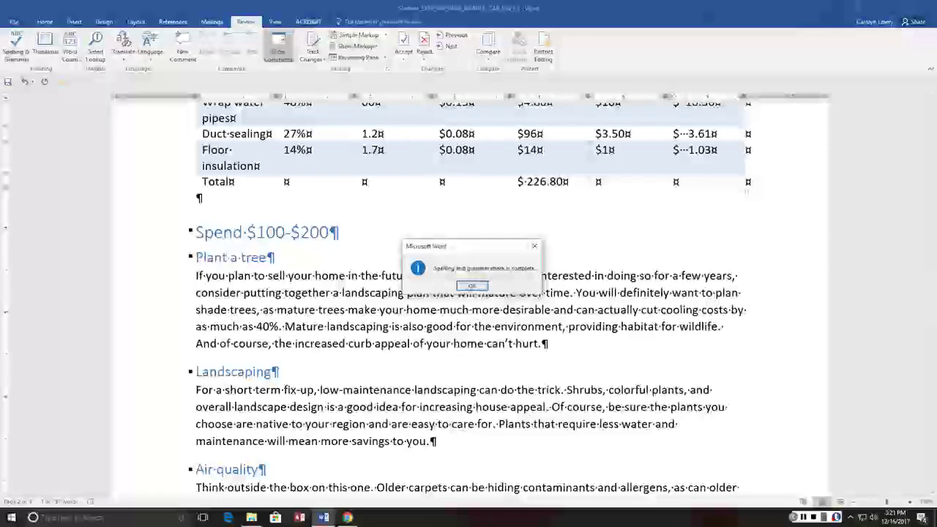
{"action": "key", "text": "Return"}
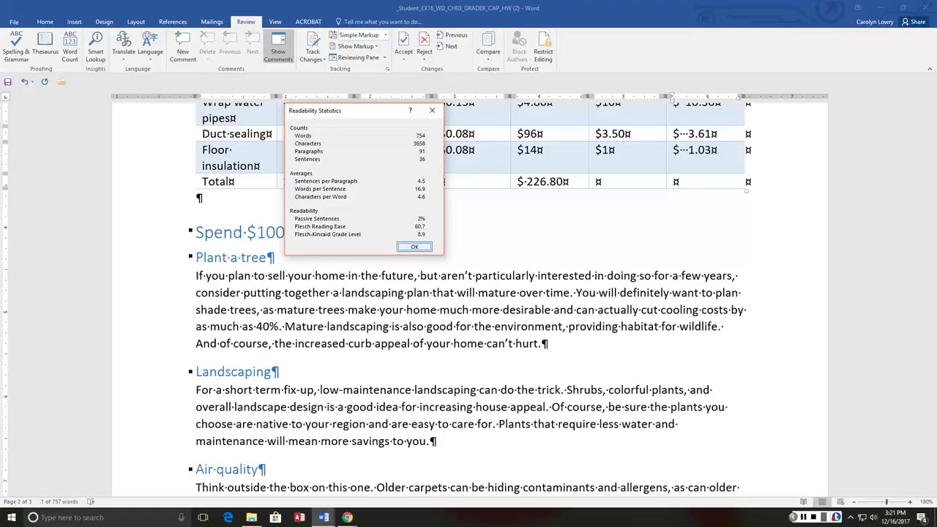
{"action": "left_click", "coordinate": [415, 247]}
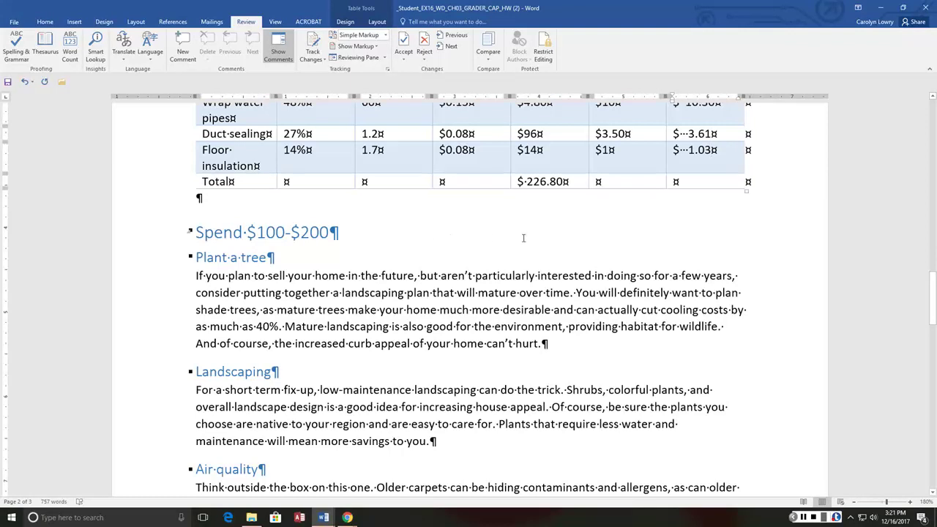
- Insert a caption below the return on investment table reading "Table 1: Return on investment for energy improvements"
{"action": "scroll", "coordinate": [443, 262], "scroll_direction": "up", "scroll_amount": 3}
{"action": "scroll", "coordinate": [443, 262], "scroll_direction": "up", "scroll_amount": 20}
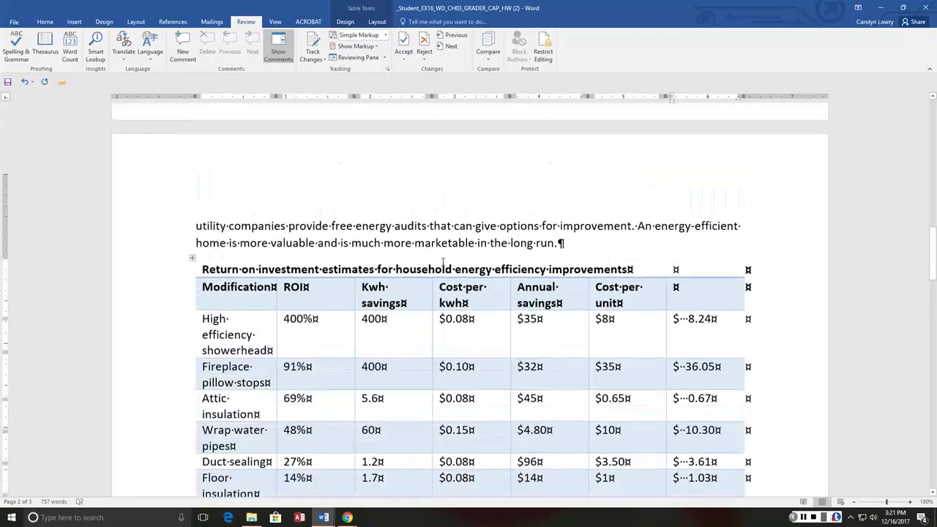
{"action": "scroll", "coordinate": [443, 262], "scroll_direction": "down", "scroll_amount": 20}
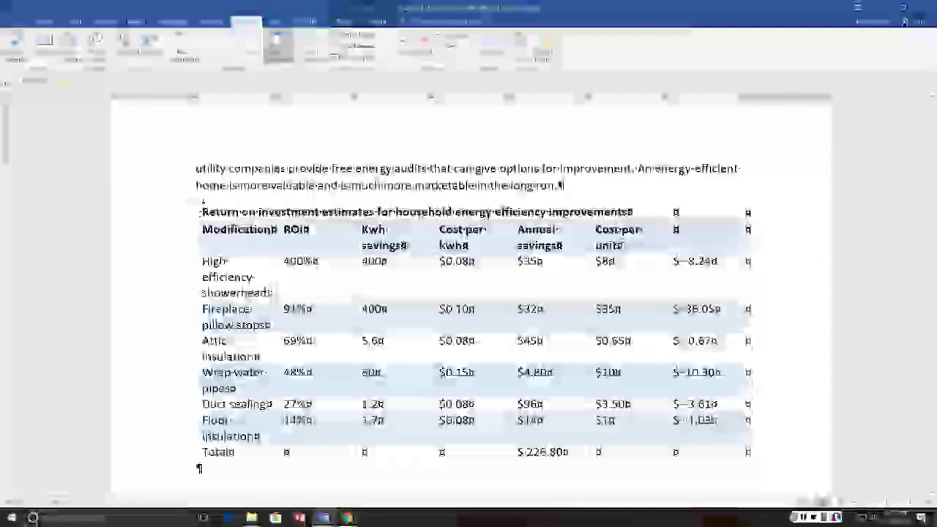
{"action": "left_click", "coordinate": [192, 204]}
{"action": "right_click", "coordinate": [192, 205]}
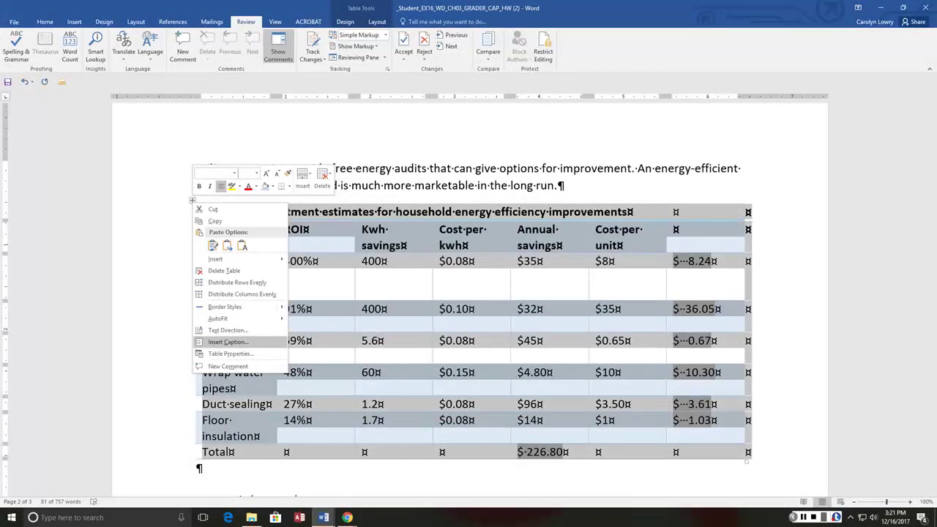
{"action": "left_click", "coordinate": [228, 342]}
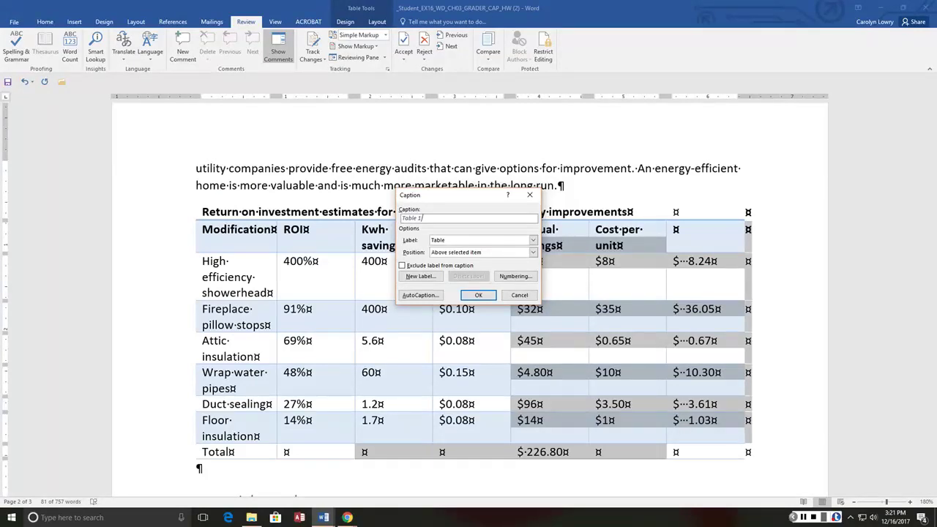
{"action": "left_click", "coordinate": [533, 252]}
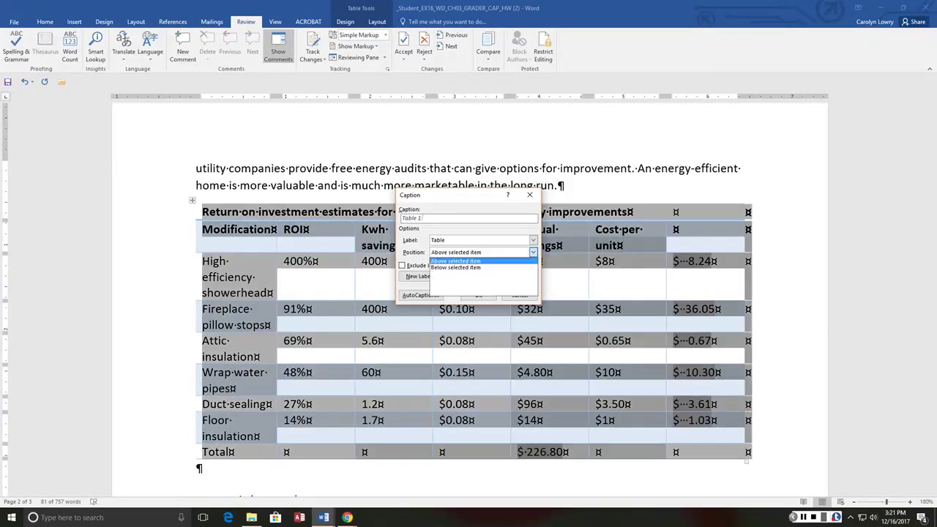
{"action": "left_click", "coordinate": [469, 267]}
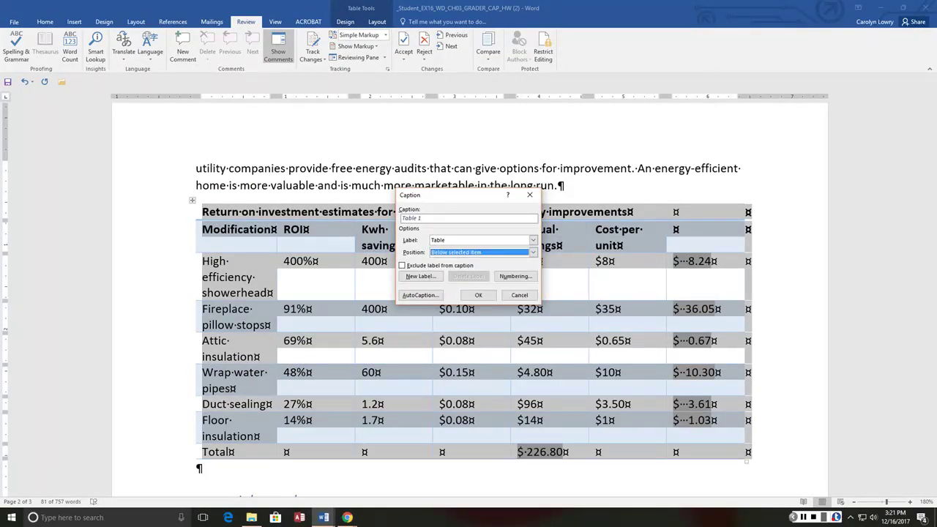
{"action": "left_click", "coordinate": [423, 219]}
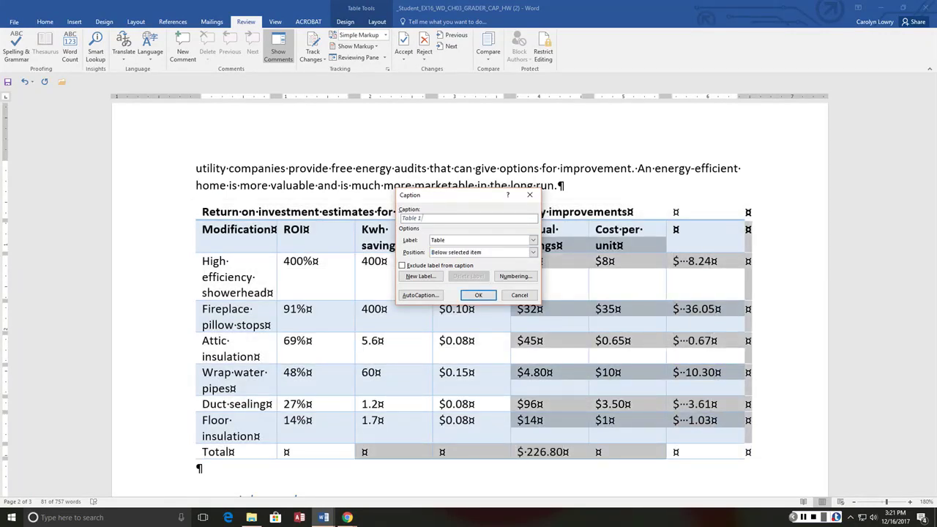
{"action": "type", "text": ": Retu"}
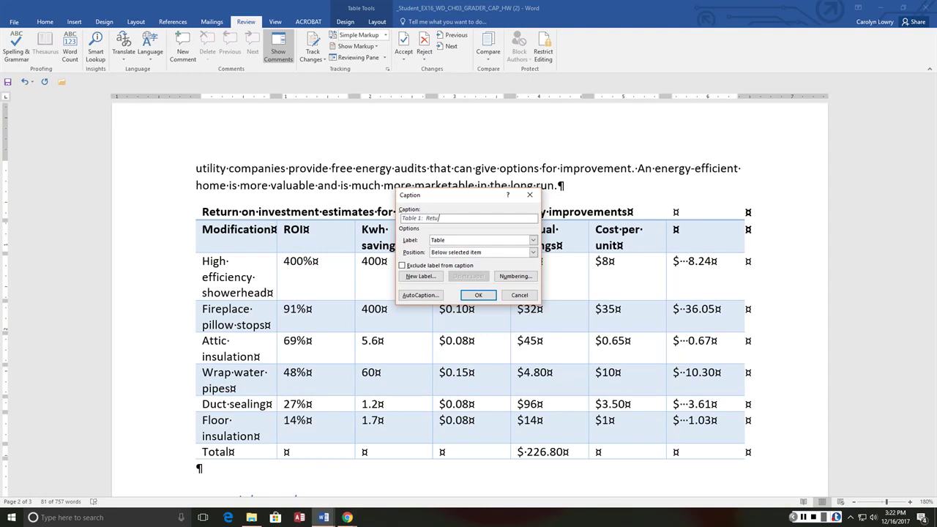
{"action": "type", "text": "rn on inve"}
{"action": "type", "text": "stment fo"}
{"action": "type", "text": "r ener"}
{"action": "type", "text": "gy improv"}
{"action": "type", "text": "ements"}
{"action": "left_click", "coordinate": [478, 295]}
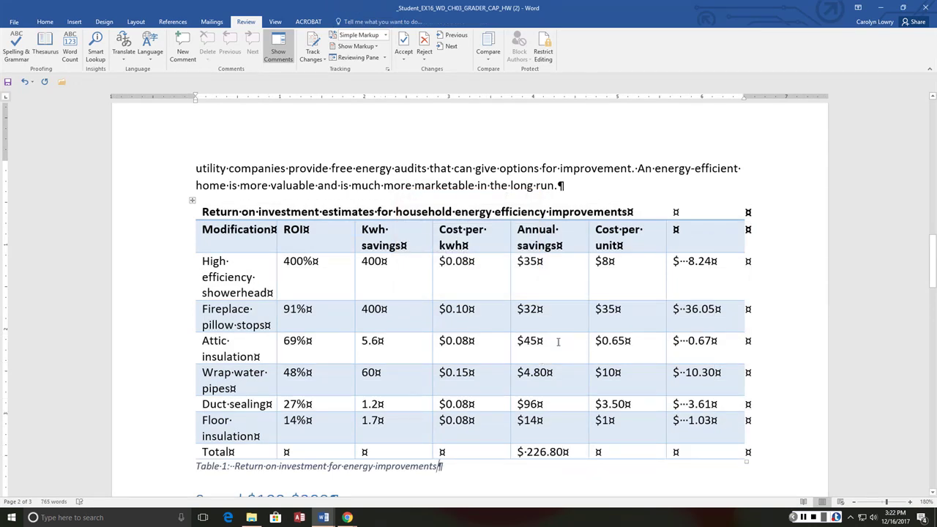
- Apply the Caption style to the caption paragraph below the return on investment table
{"action": "scroll", "coordinate": [557, 341], "scroll_direction": "down", "scroll_amount": 3}
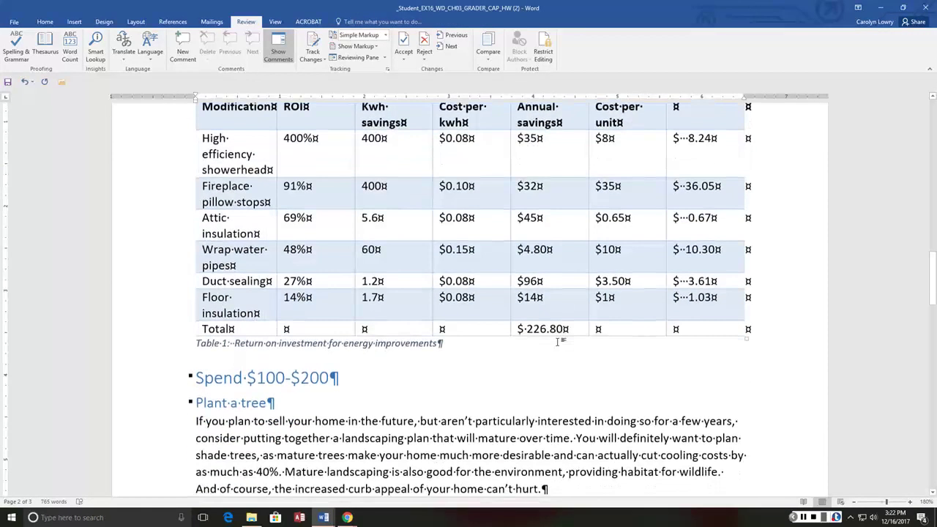
{"action": "left_click", "coordinate": [370, 344]}
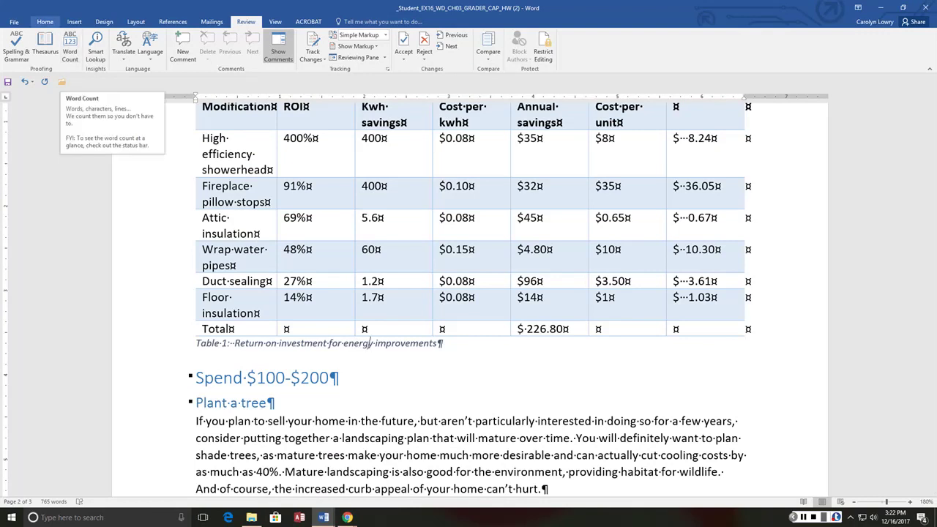
{"action": "left_click", "coordinate": [44, 22]}
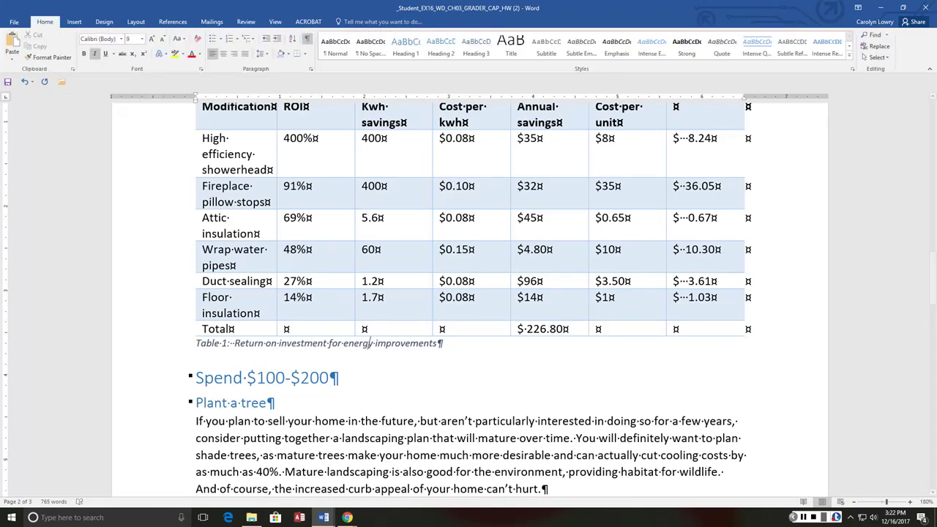
{"action": "left_click", "coordinate": [848, 59]}
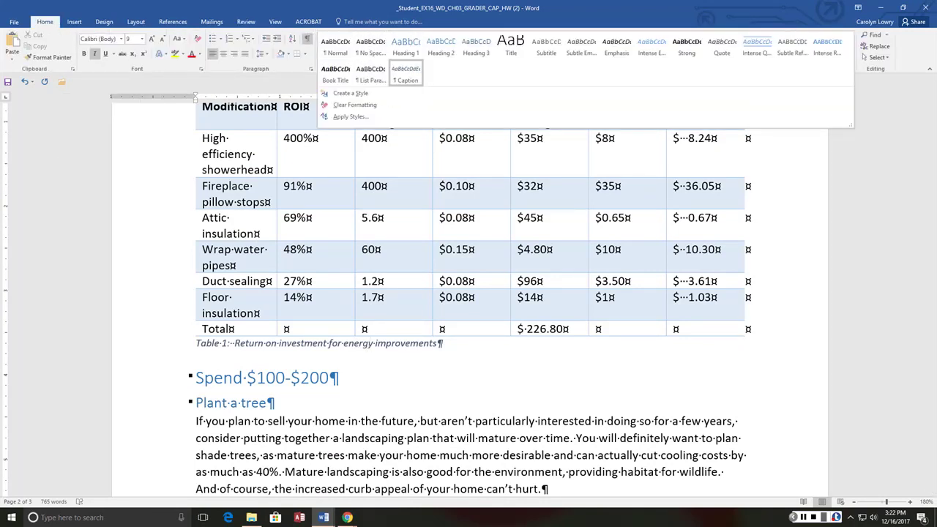
{"action": "left_click", "coordinate": [405, 73]}
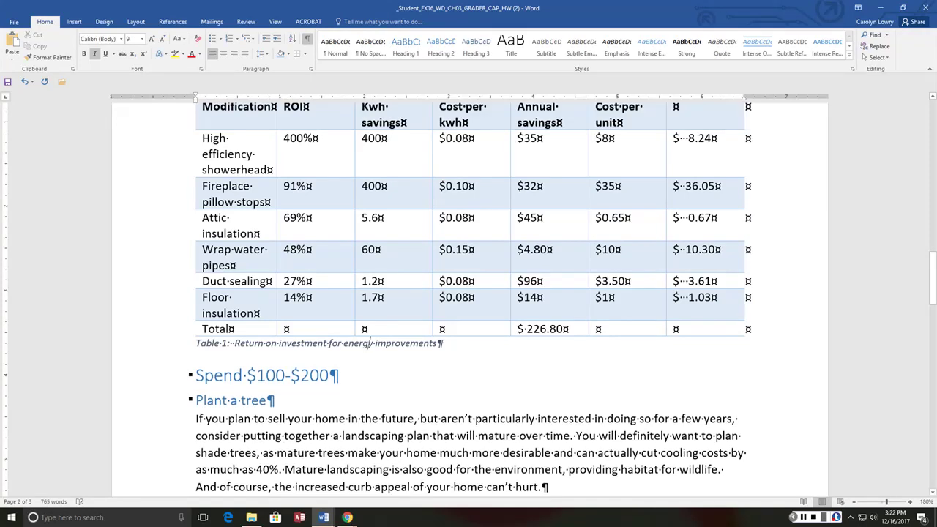
- Modify the Caption style to use bold text in the font color Blue, Accent 1, Darker 50%
{"action": "left_click", "coordinate": [848, 59]}
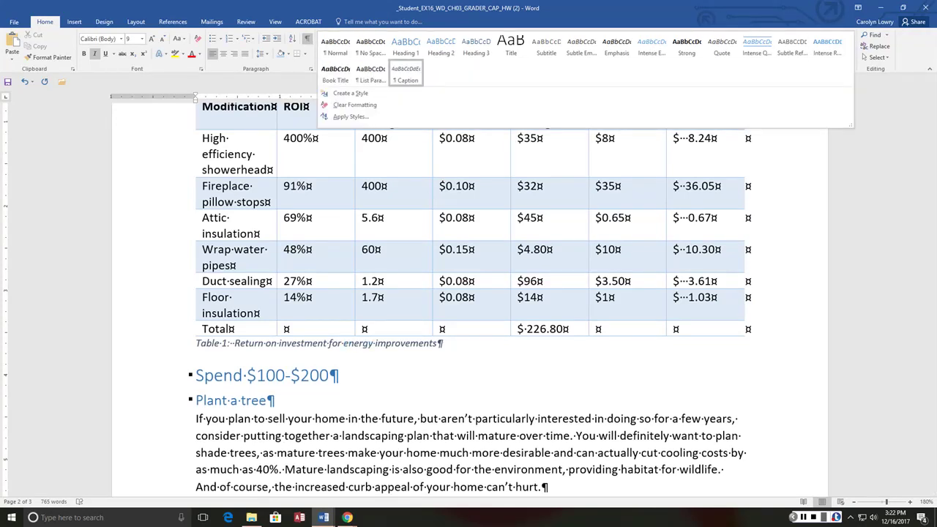
{"action": "right_click", "coordinate": [405, 74]}
{"action": "left_click", "coordinate": [439, 89]}
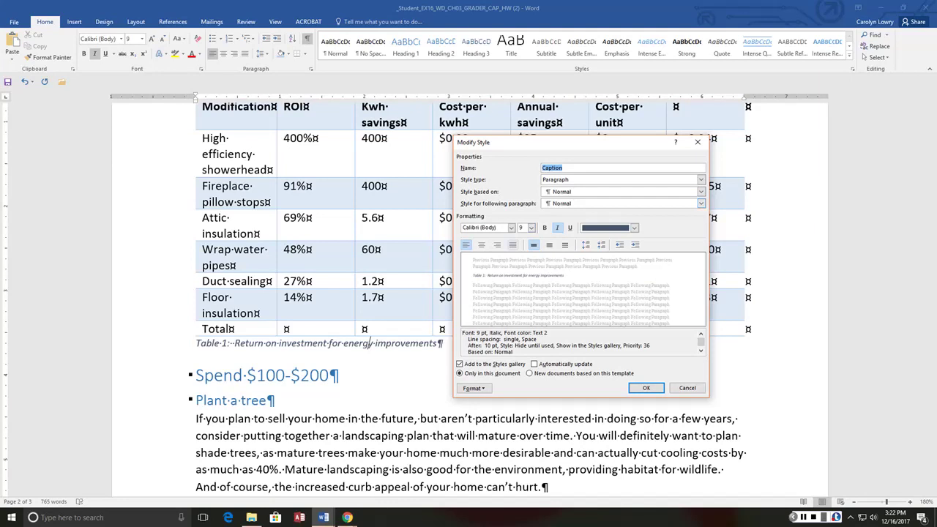
{"action": "left_click", "coordinate": [544, 228]}
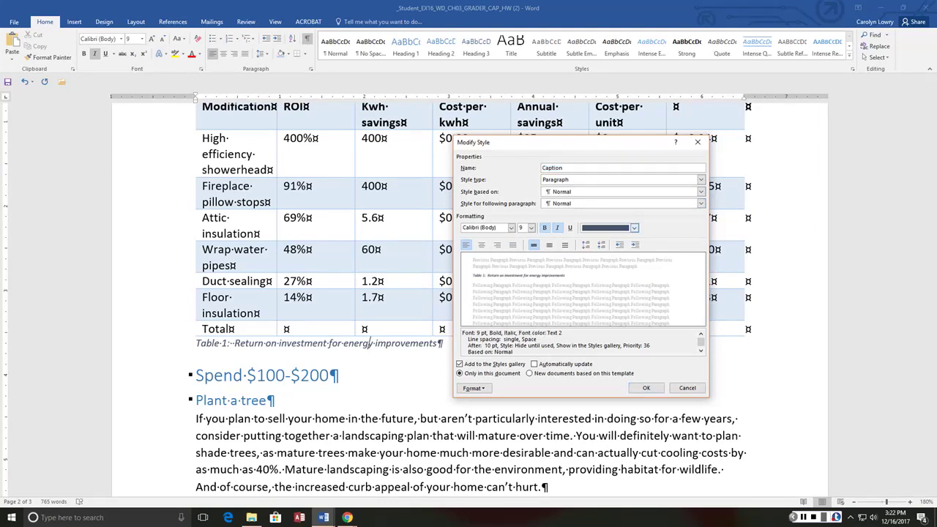
{"action": "left_click", "coordinate": [634, 228]}
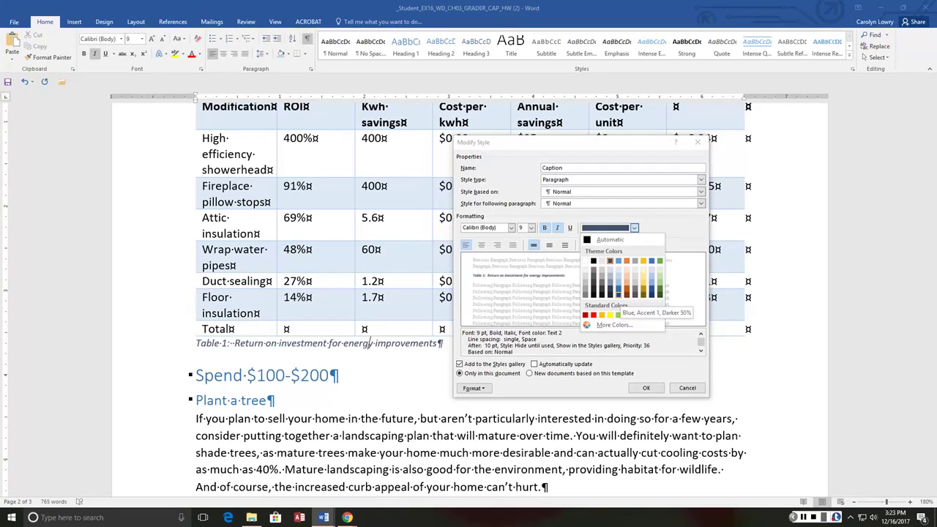
{"action": "left_click", "coordinate": [618, 294]}
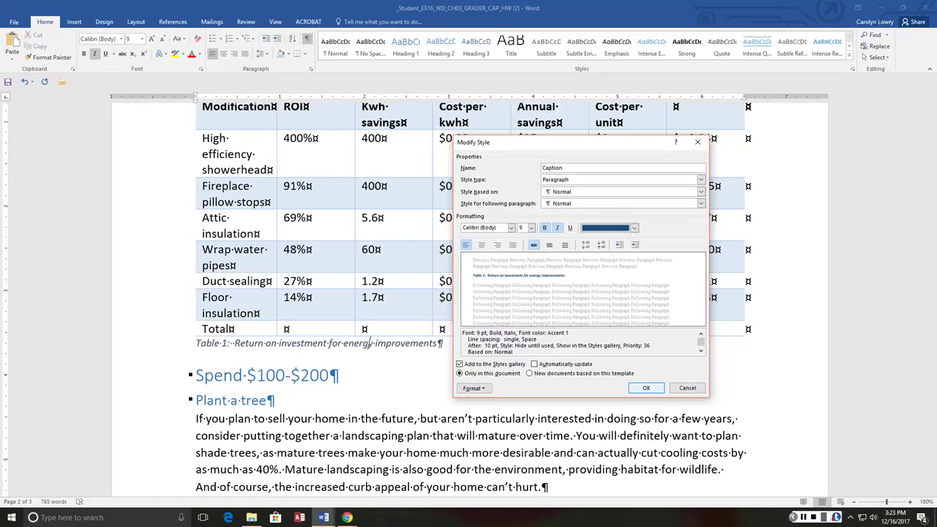
{"action": "left_click", "coordinate": [646, 387]}
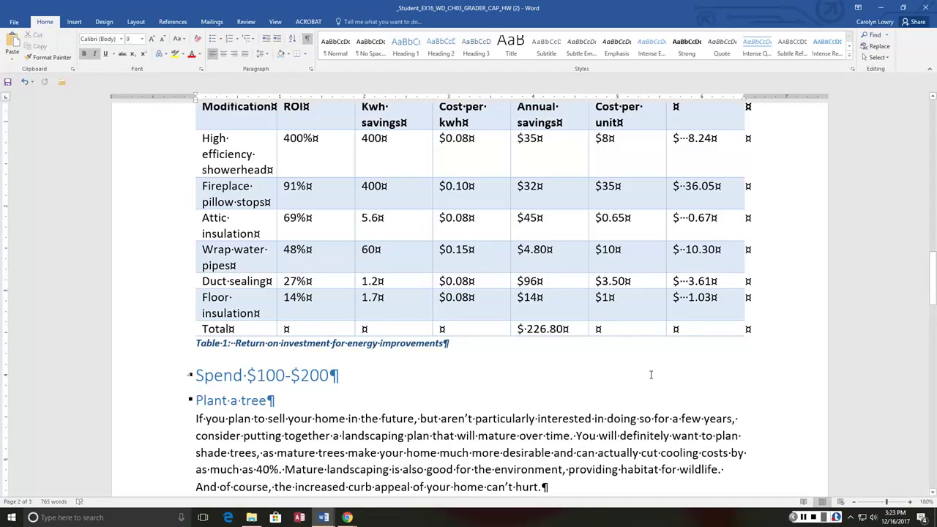
- Insert a page break at the very start of the document, before the HOME IMPROVEMENT TIPS title
{"action": "key", "text": "ctrl+Home"}
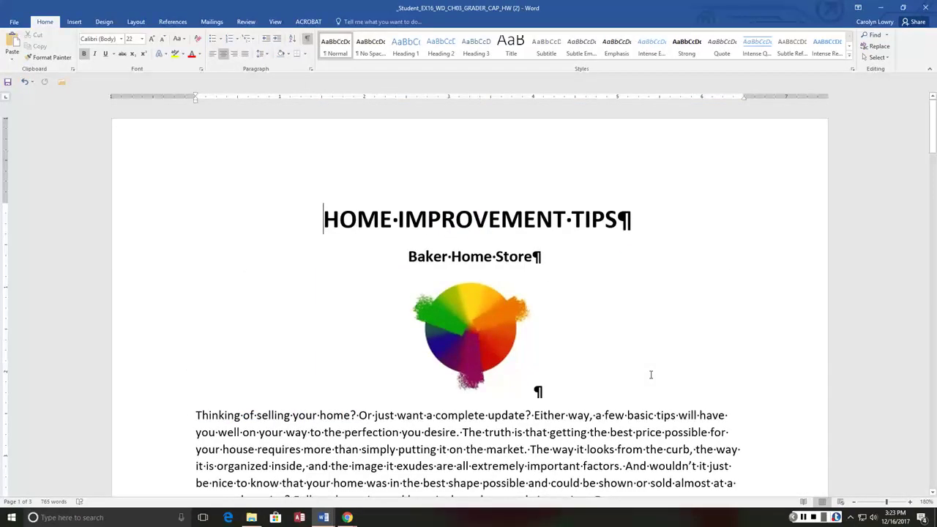
{"action": "key", "text": "ctrl+Return"}
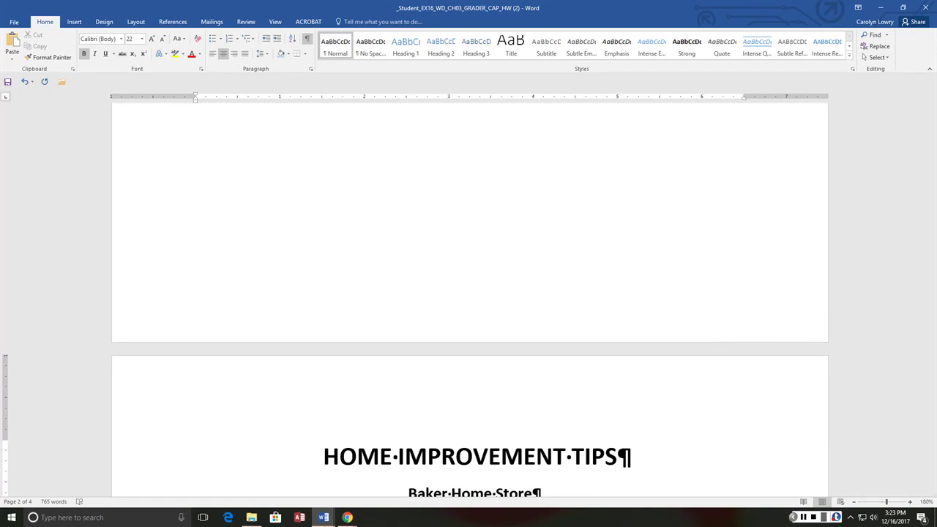
- Insert the text from the file EX16_WD_CH03_GRADER_CAP_HW_Thanks (2) at the start of the first page, before the page break
{"action": "key", "text": "ctrl+Home"}
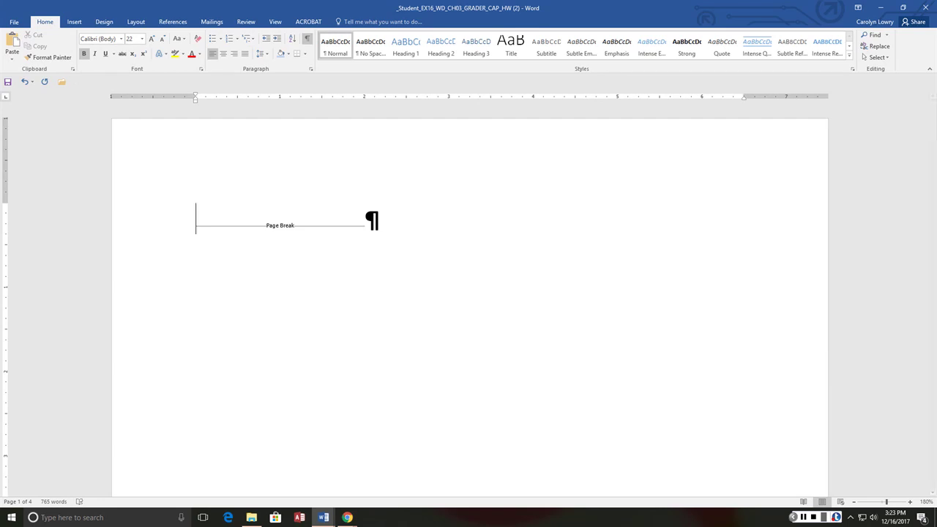
{"action": "left_click", "coordinate": [74, 21]}
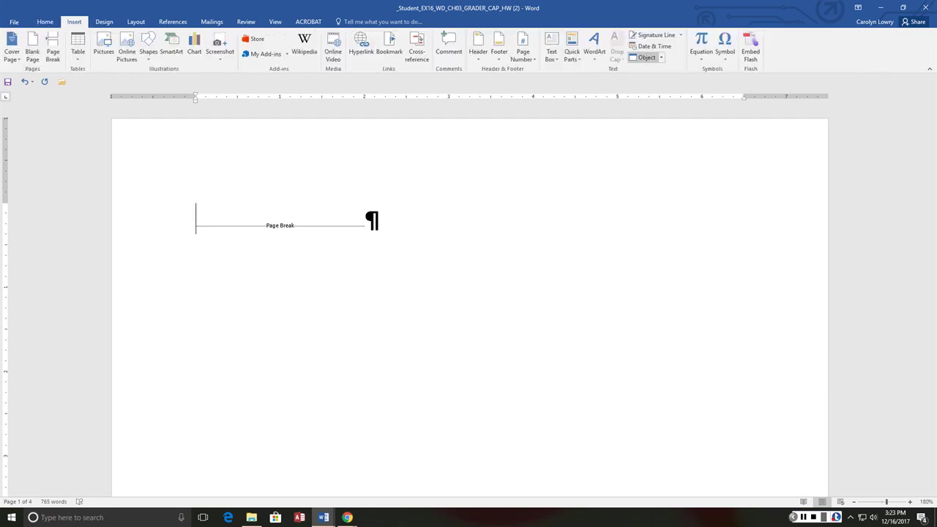
{"action": "left_click", "coordinate": [661, 57]}
{"action": "left_click", "coordinate": [662, 81]}
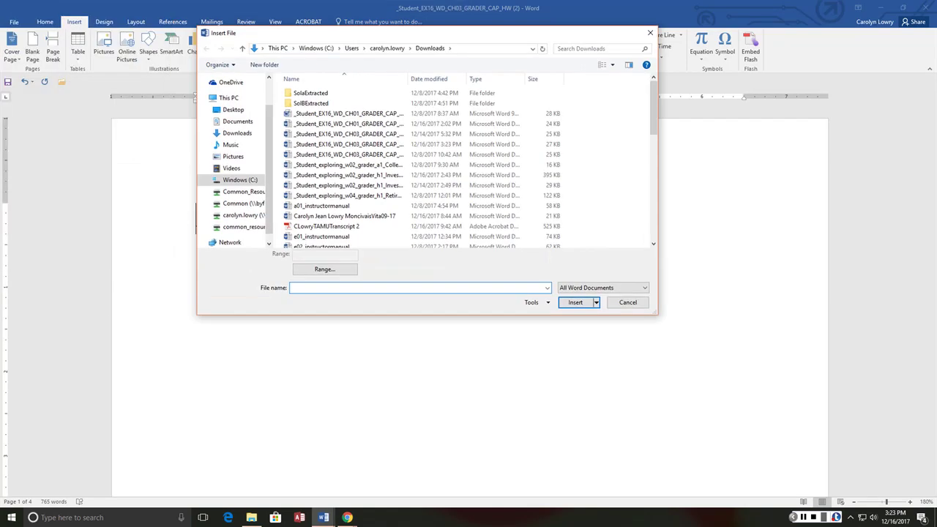
{"action": "left_click", "coordinate": [429, 78]}
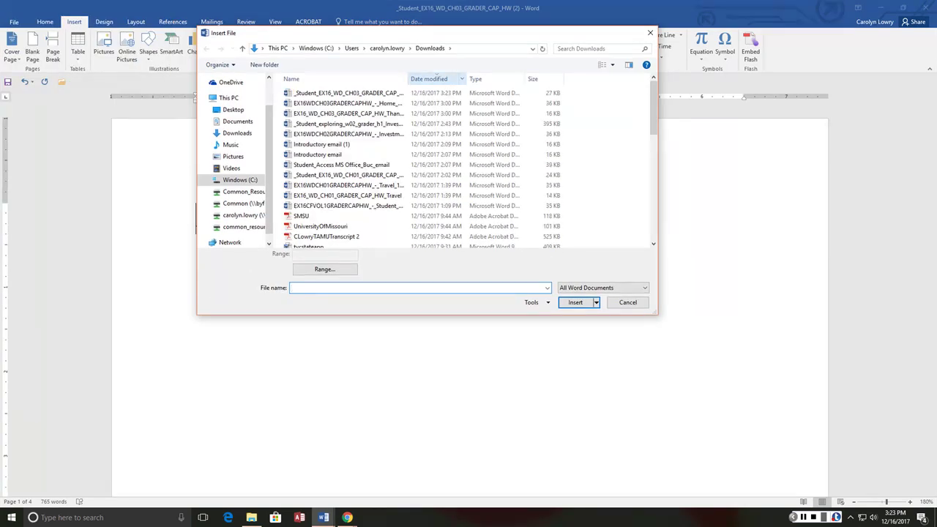
{"action": "double_click", "coordinate": [352, 114]}
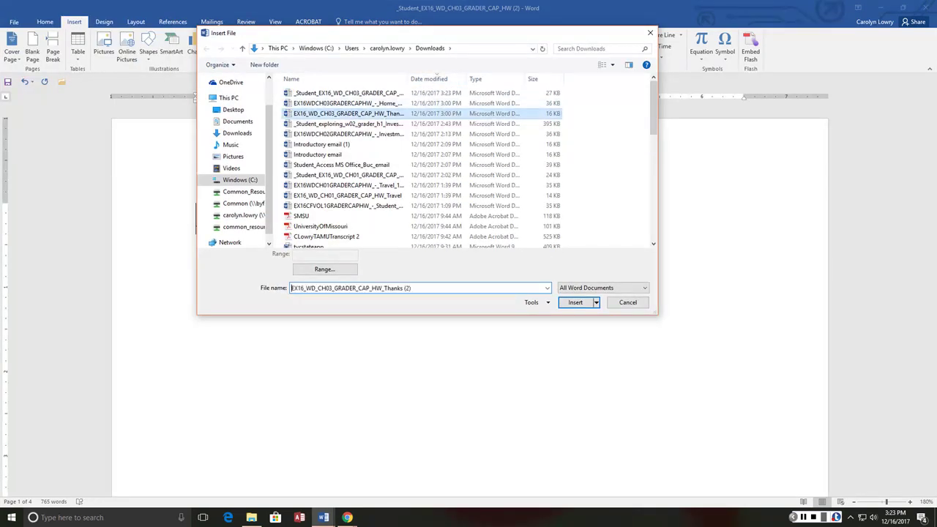
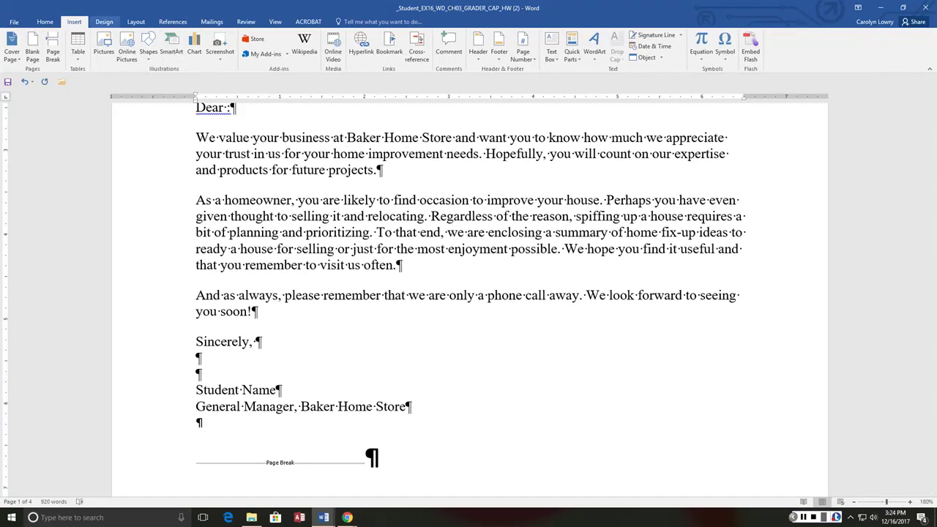
- Start a mail merge of the Letters type from the current document
{"action": "left_click", "coordinate": [211, 21]}
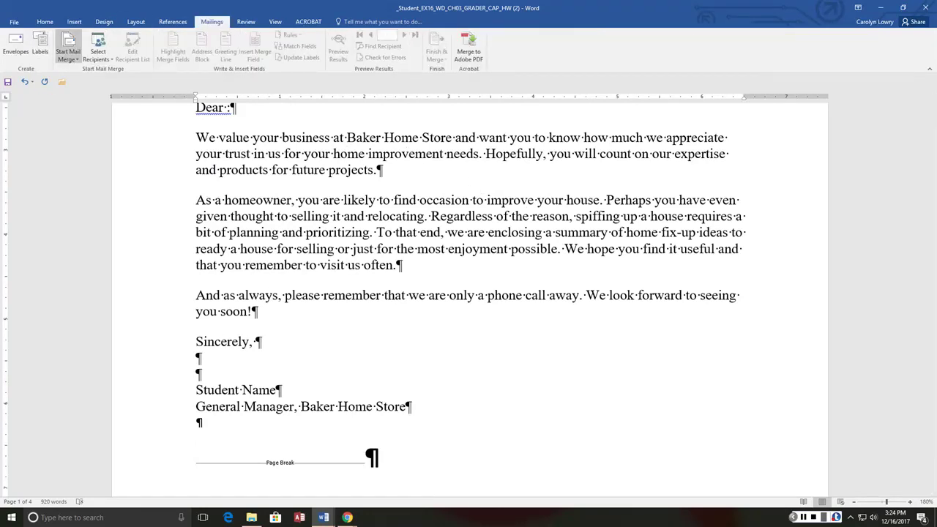
{"action": "left_click", "coordinate": [68, 54]}
{"action": "left_click", "coordinate": [79, 69]}
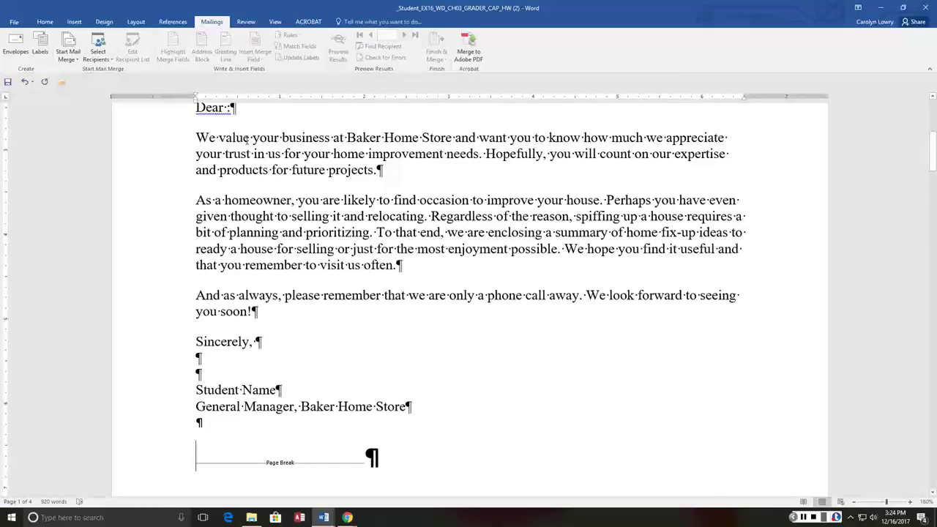
- Select Sheet1$ of the existing list EX16_WD_CH03_GRADER_CAP_HW_Customers (2) as merge recipients, with the first row as column headers
{"action": "left_click", "coordinate": [98, 53]}
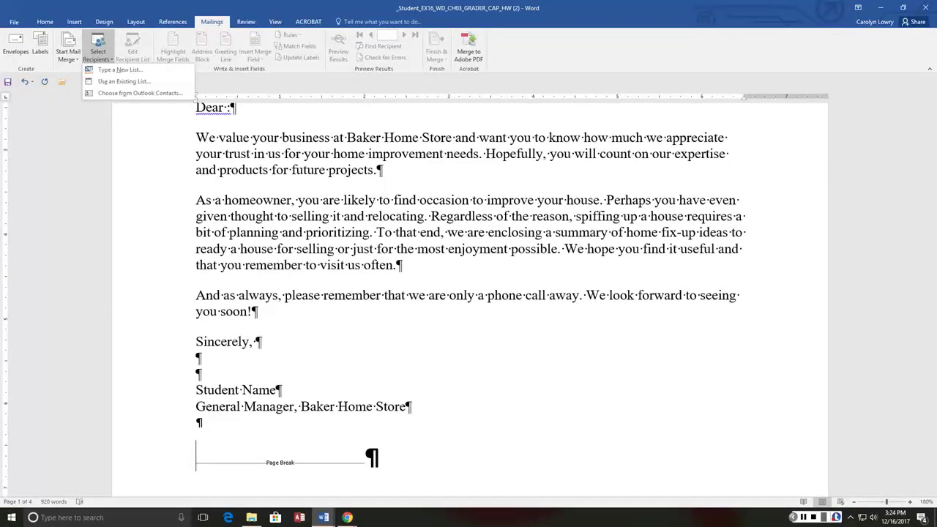
{"action": "left_click", "coordinate": [123, 81]}
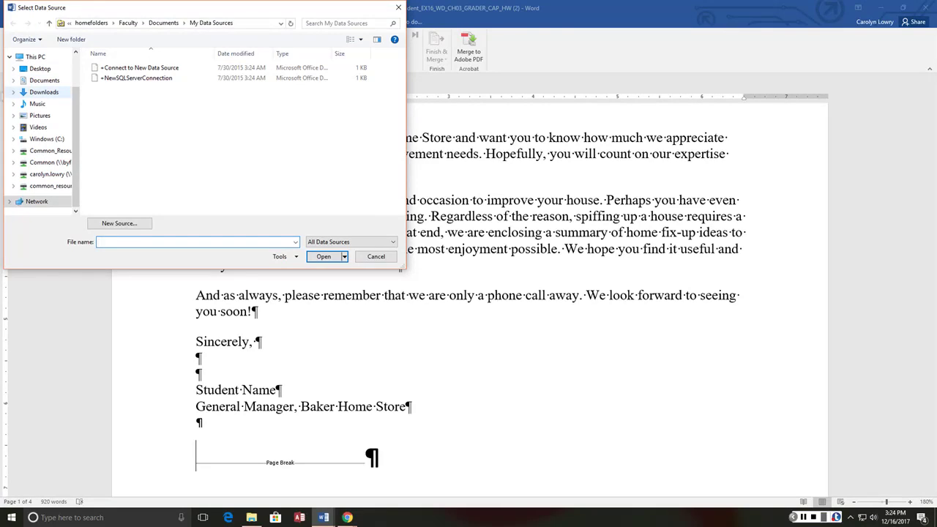
{"action": "left_click", "coordinate": [44, 92]}
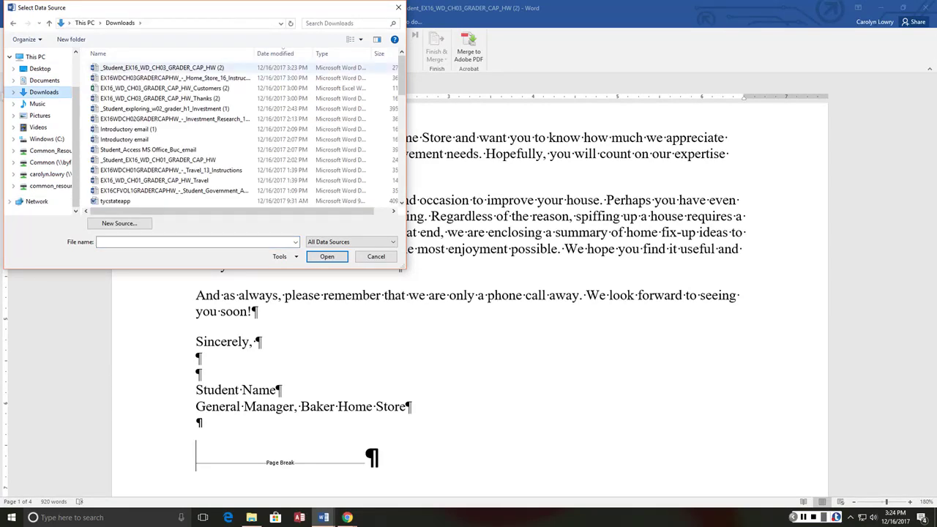
{"action": "left_click", "coordinate": [278, 53]}
{"action": "left_click", "coordinate": [278, 54]}
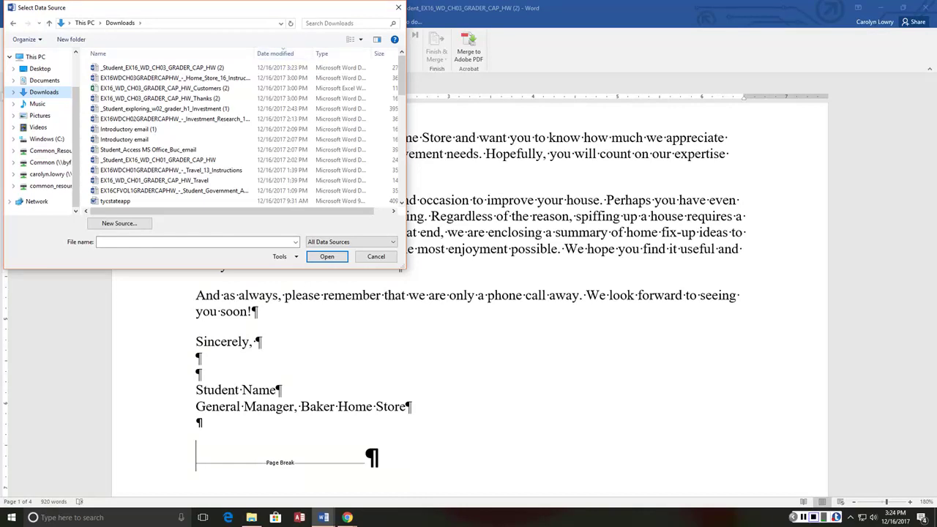
{"action": "left_click", "coordinate": [803, 517]}
{"action": "left_click", "coordinate": [803, 518]}
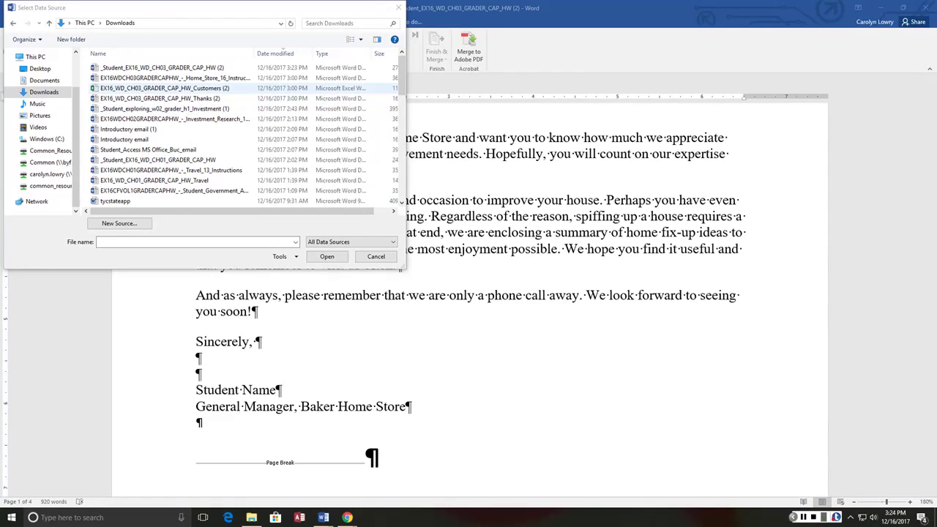
{"action": "double_click", "coordinate": [165, 88]}
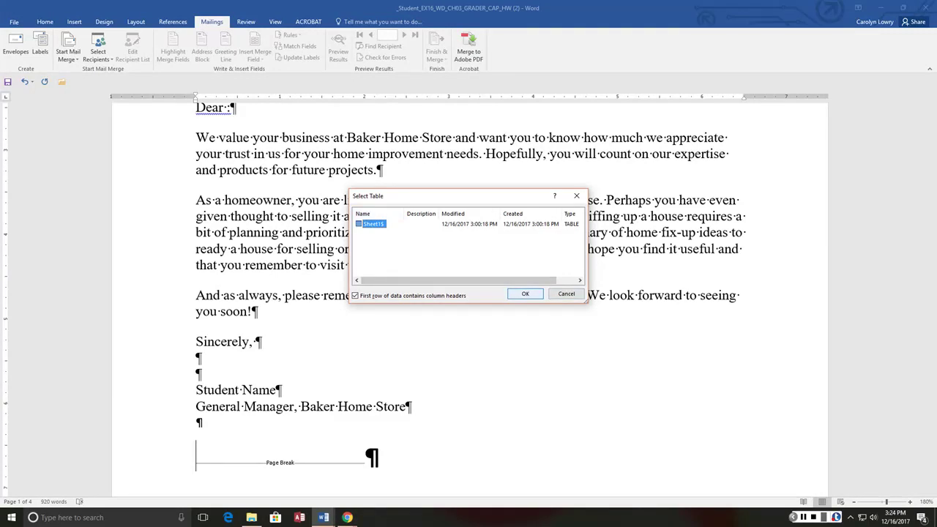
{"action": "left_click", "coordinate": [516, 293]}
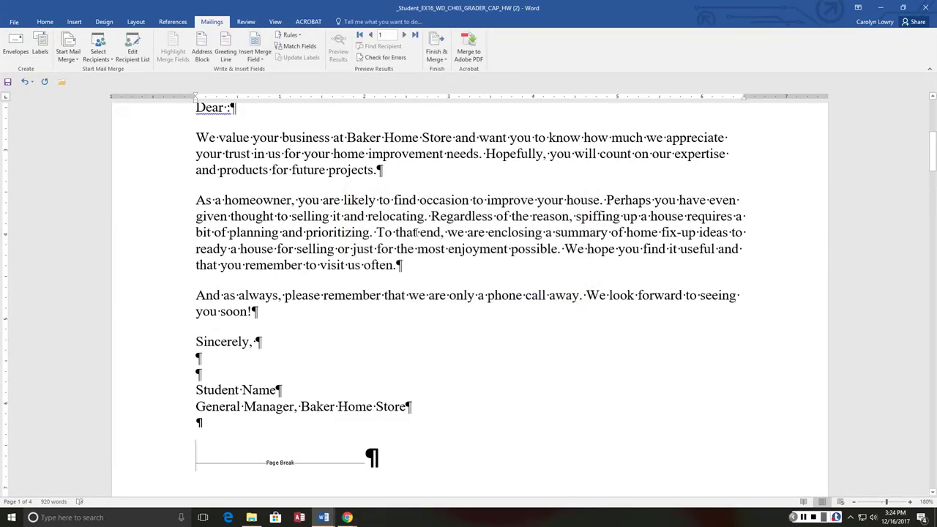
- Insert an Address Block with the default name and postal address format in the empty paragraph between the date and the salutation
{"action": "scroll", "coordinate": [415, 232], "scroll_direction": "up", "scroll_amount": 2}
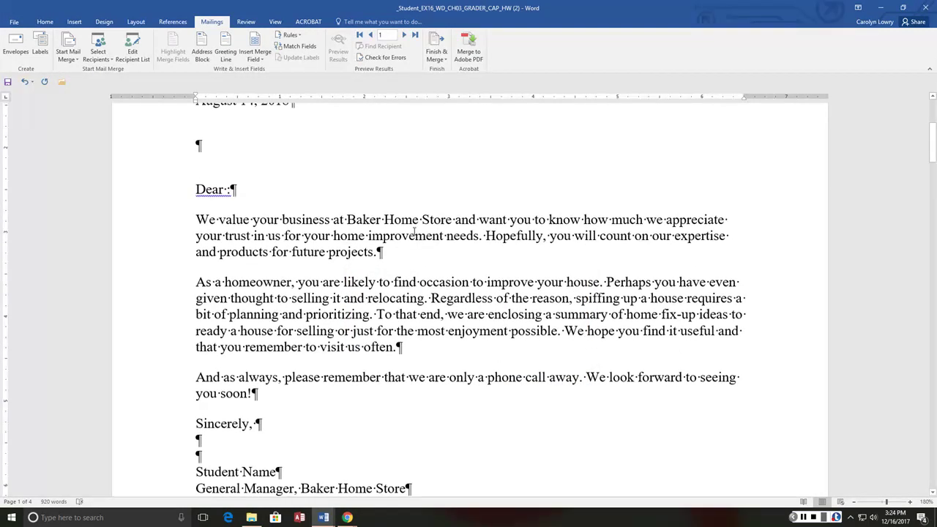
{"action": "scroll", "coordinate": [414, 232], "scroll_direction": "up", "scroll_amount": 3}
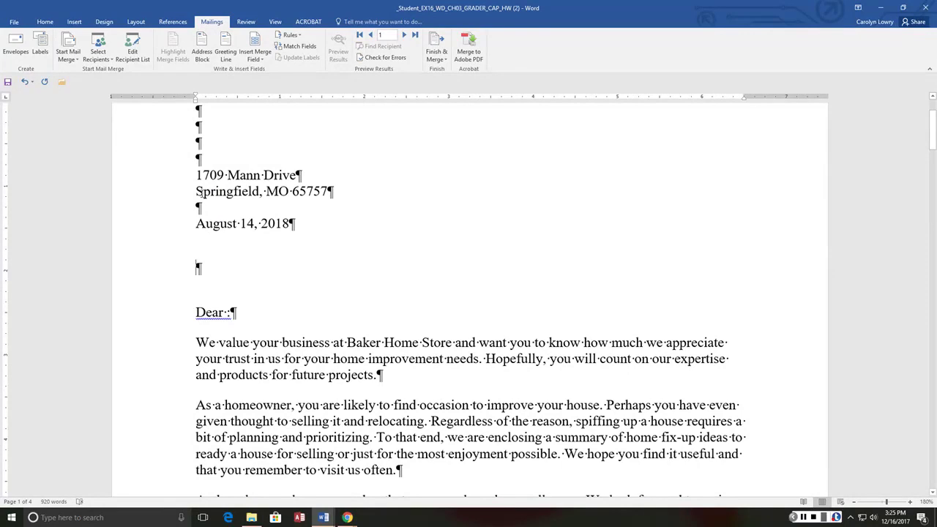
{"action": "left_click", "coordinate": [202, 51]}
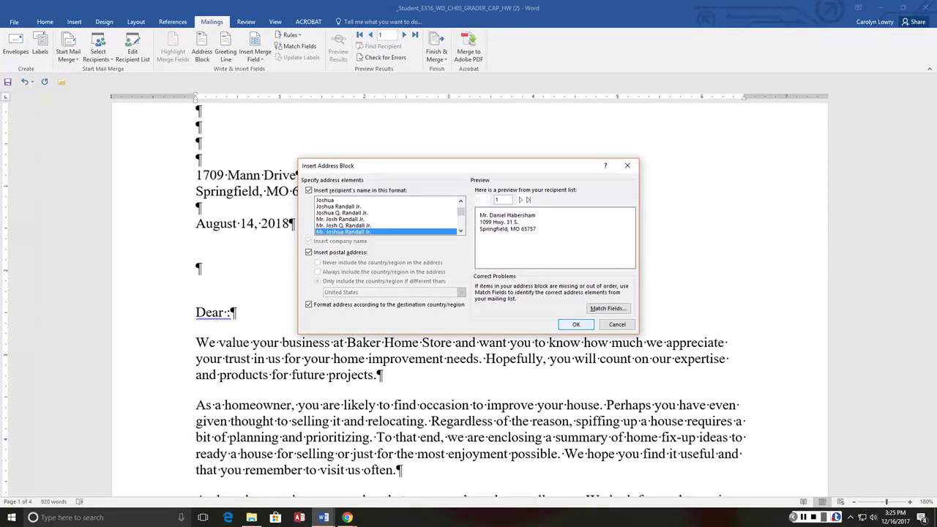
{"action": "left_click", "coordinate": [576, 325]}
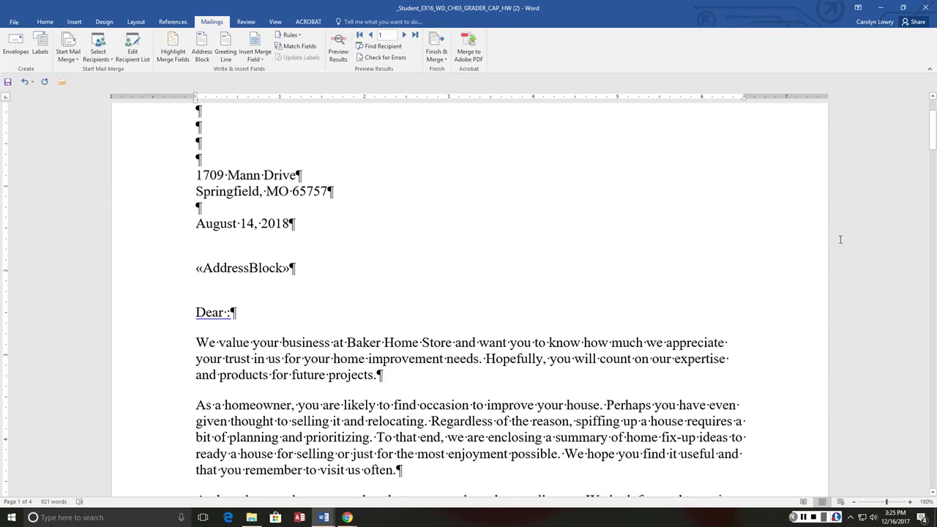
- Insert the Title and LastName merge fields, separated by a space, between "Dear" and the colon in the salutation
{"action": "left_click", "coordinate": [227, 313]}
{"action": "left_click", "coordinate": [254, 55]}
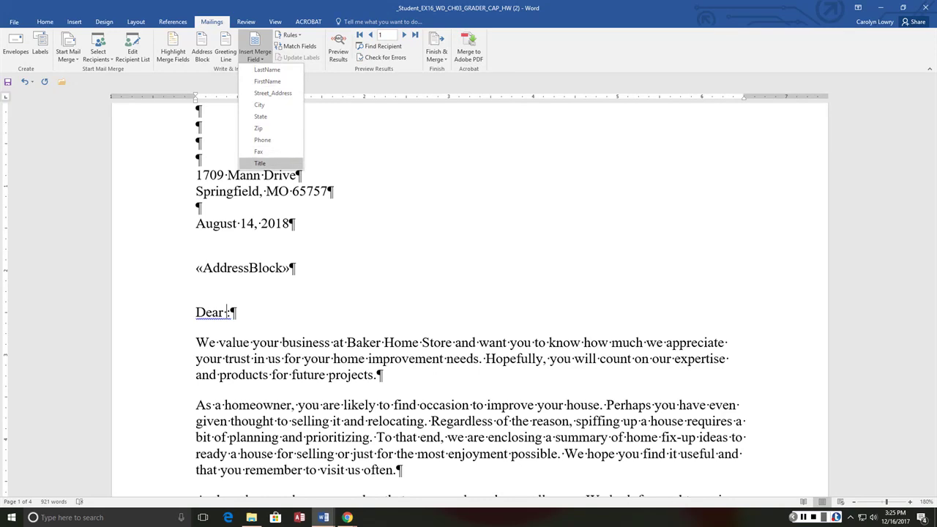
{"action": "left_click", "coordinate": [260, 163]}
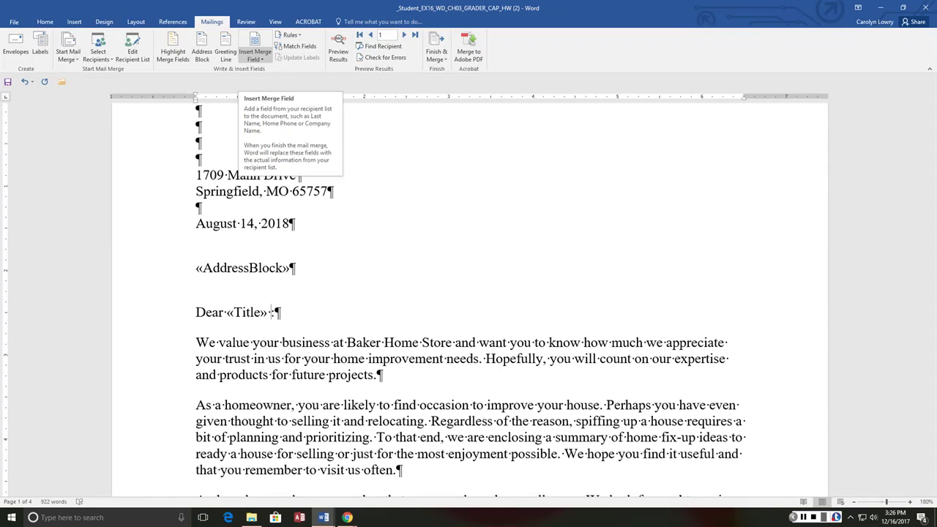
{"action": "left_click", "coordinate": [255, 57]}
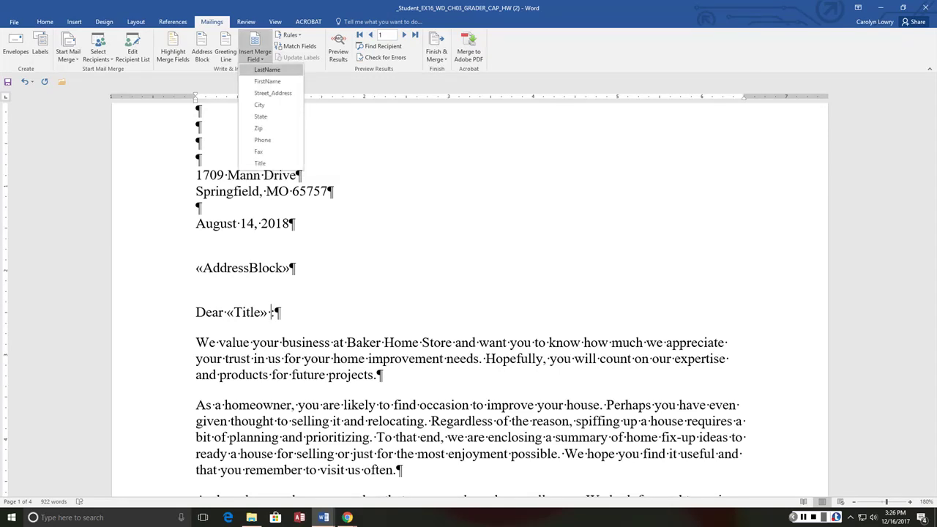
{"action": "left_click", "coordinate": [267, 69]}
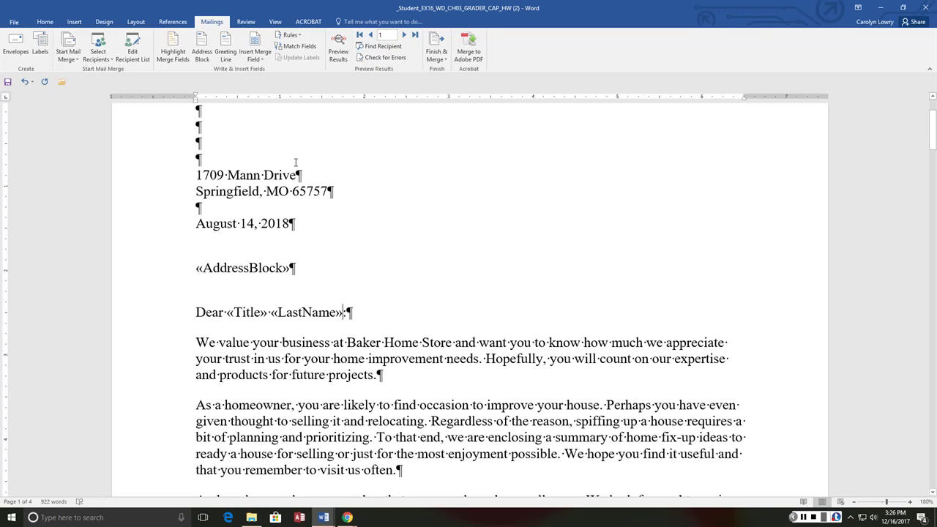
- Replace the Student Name placeholder in the letter's signature block with the general manager's full name
{"action": "scroll", "coordinate": [195, 225], "scroll_direction": "down", "scroll_amount": 7}
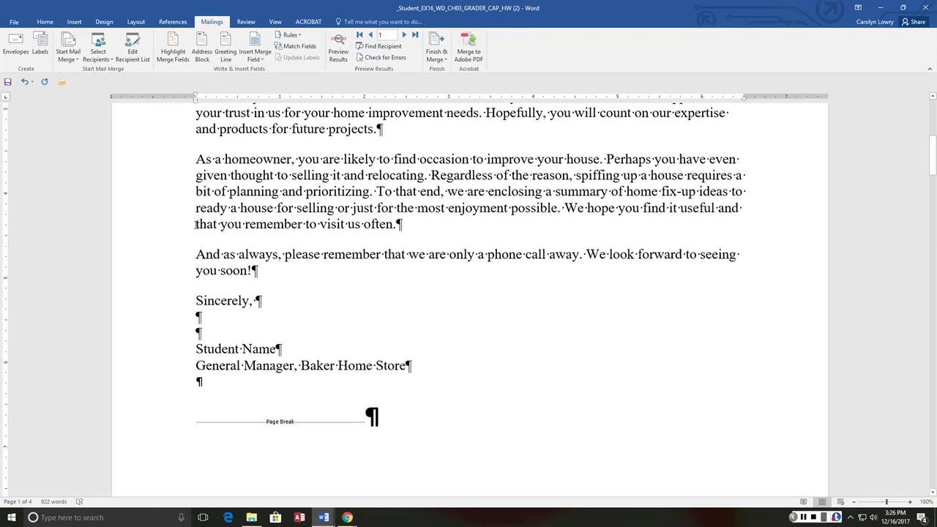
{"action": "triple_click", "coordinate": [287, 260]}
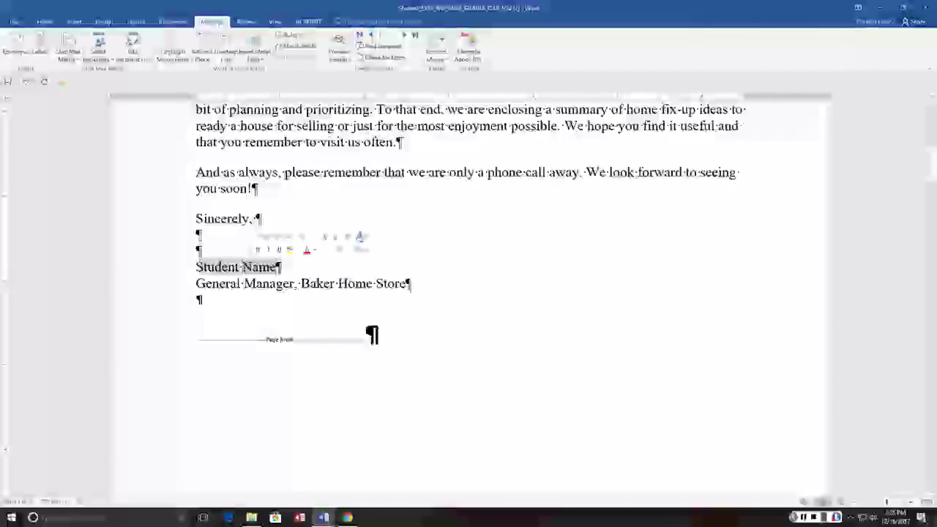
{"action": "type", "text": "Brett Samms"}
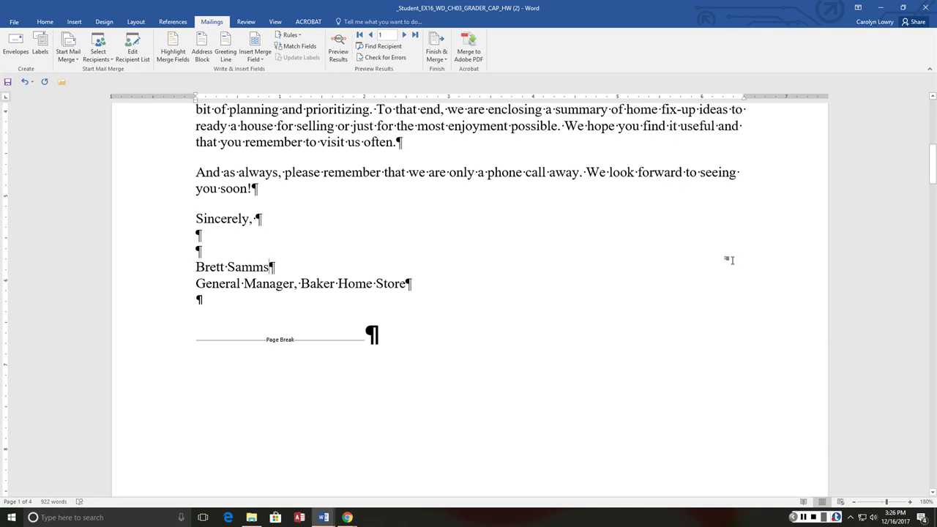
- Preview the merge results and examine the address and salutation of the first recipient's letter
{"action": "scroll", "coordinate": [732, 260], "scroll_direction": "up", "scroll_amount": 10}
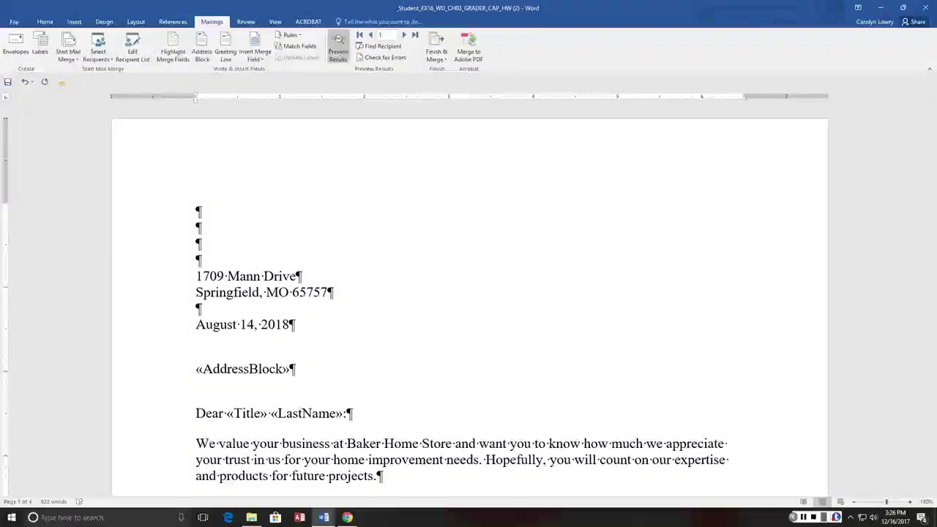
{"action": "left_click", "coordinate": [338, 45]}
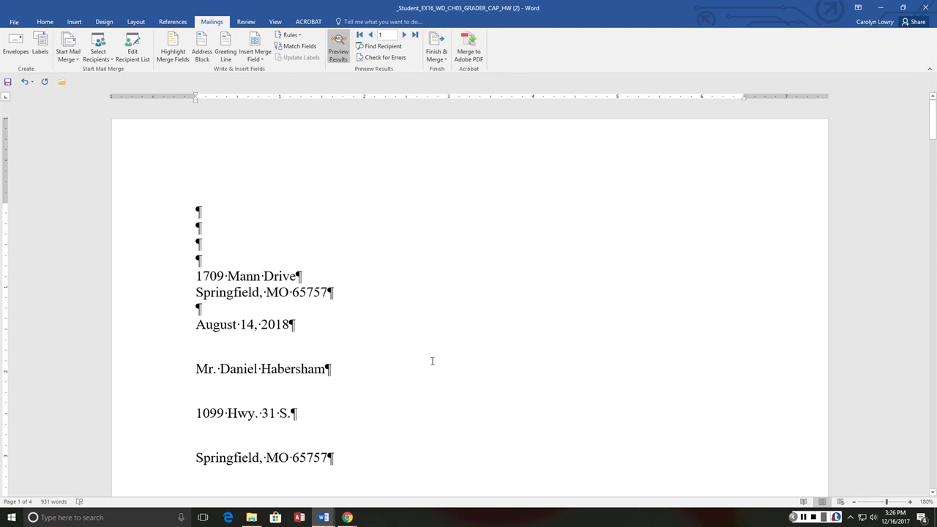
{"action": "scroll", "coordinate": [439, 357], "scroll_direction": "down", "scroll_amount": 1}
{"action": "scroll", "coordinate": [442, 355], "scroll_direction": "down", "scroll_amount": 4}
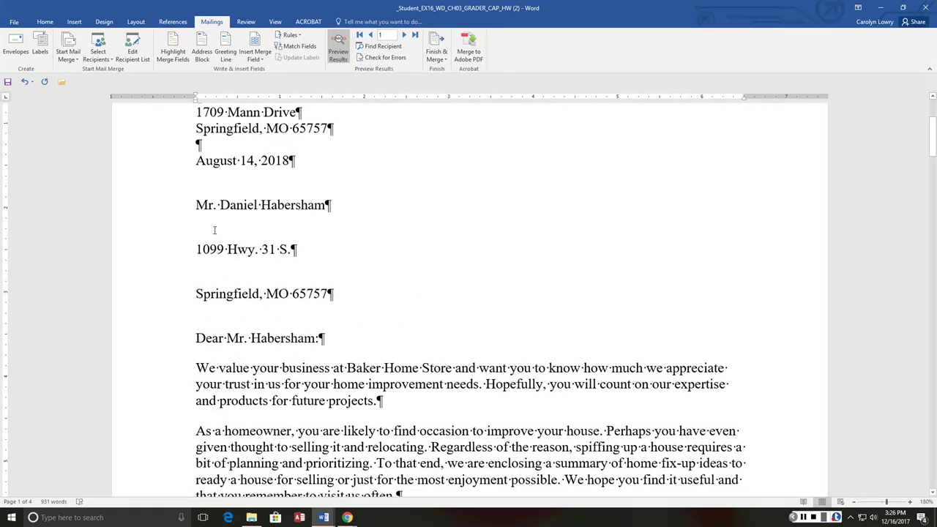
- Set the paragraph spacing of the three recipient address lines to 0 pt after and 0 pt before
{"action": "left_click_drag", "start_coordinate": [208, 208], "coordinate": [341, 279]}
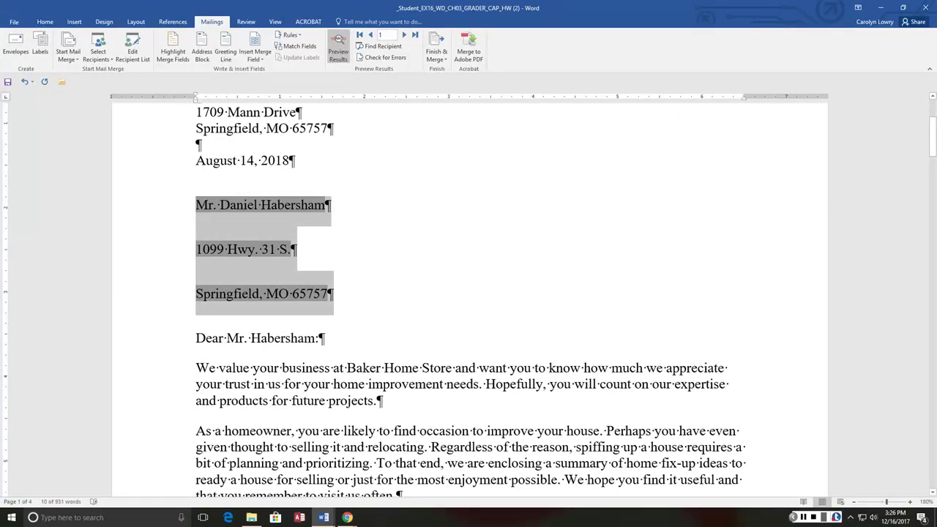
{"action": "left_click", "coordinate": [45, 21]}
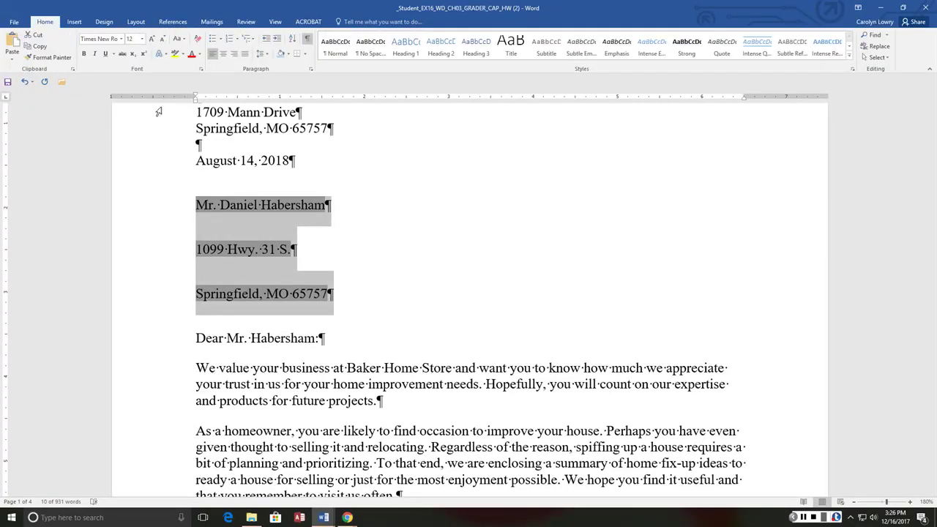
{"action": "left_click", "coordinate": [311, 69]}
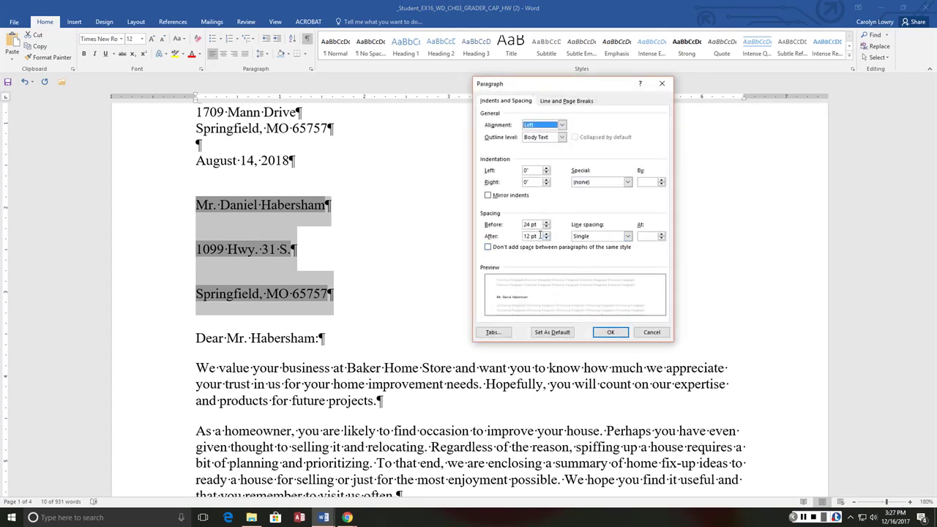
{"action": "left_click_drag", "start_coordinate": [540, 235], "coordinate": [524, 236]}
{"action": "type", "text": "0"}
{"action": "left_click", "coordinate": [610, 332]}
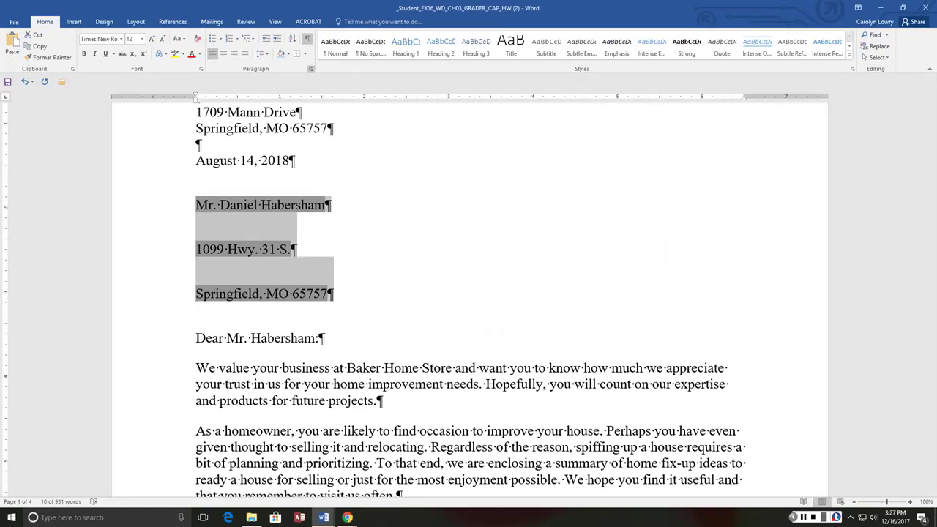
{"action": "left_click", "coordinate": [311, 69]}
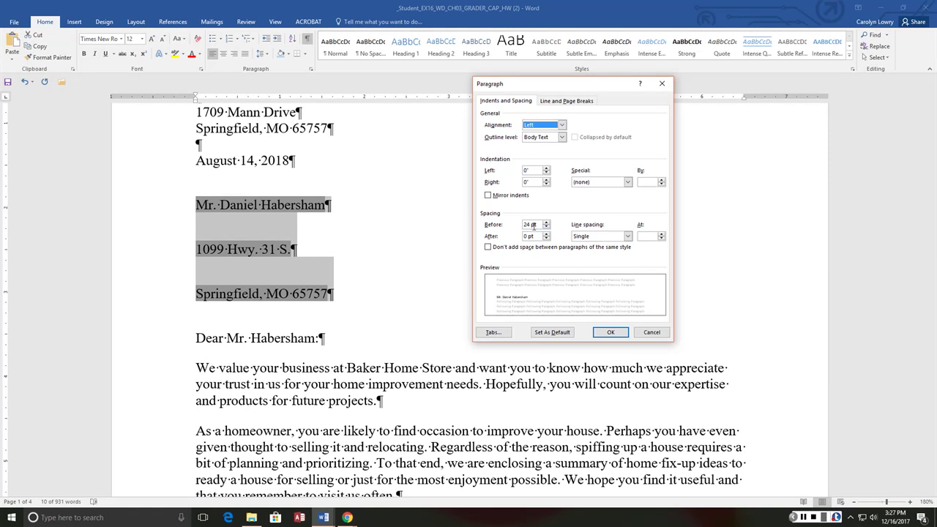
{"action": "left_click_drag", "start_coordinate": [539, 225], "coordinate": [523, 225]}
{"action": "type", "text": "0"}
{"action": "left_click", "coordinate": [611, 331]}
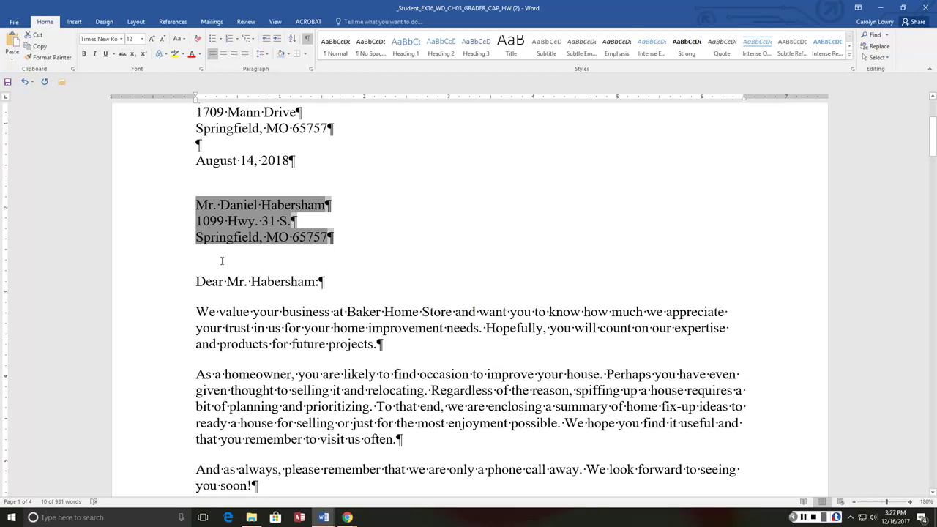
- Finish the mail merge by merging all records into a new document of individual letters
{"action": "scroll", "coordinate": [403, 250], "scroll_direction": "up", "scroll_amount": 3}
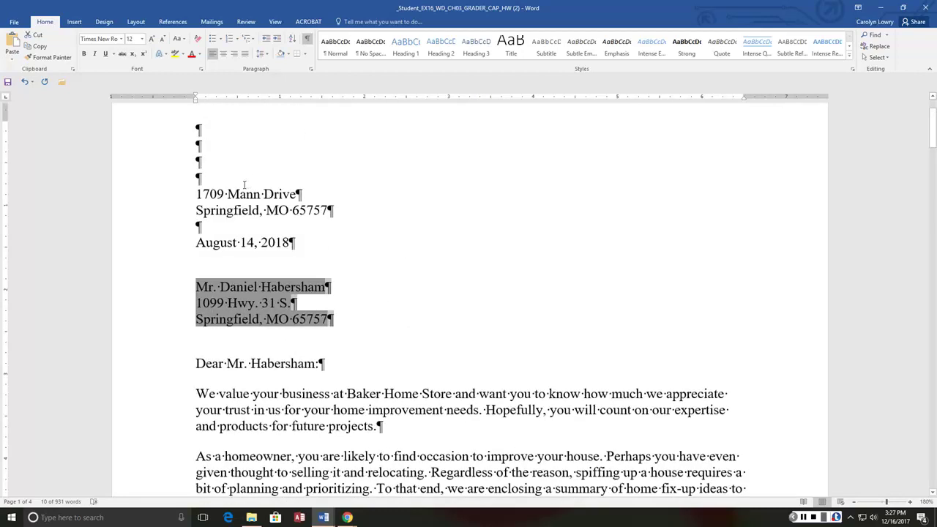
{"action": "scroll", "coordinate": [261, 229], "scroll_direction": "down", "scroll_amount": 3}
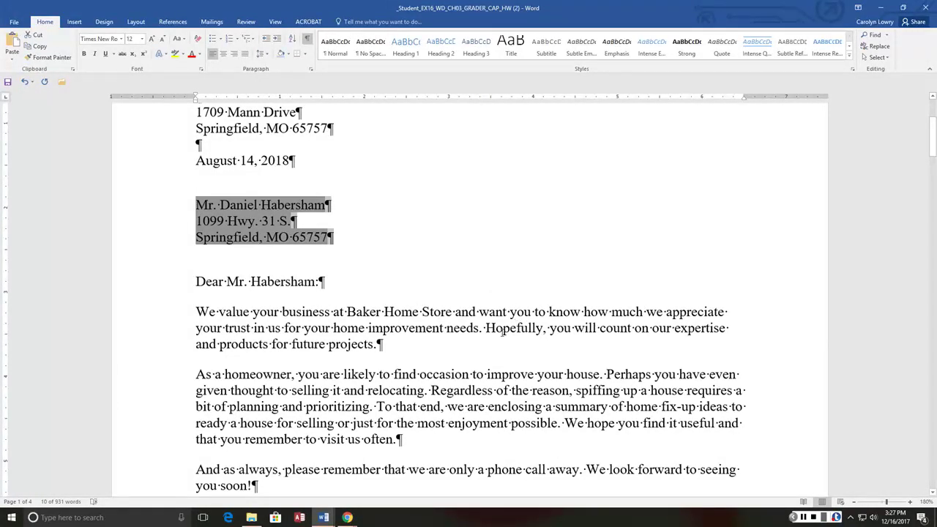
{"action": "left_click", "coordinate": [492, 223]}
{"action": "scroll", "coordinate": [492, 223], "scroll_direction": "up", "scroll_amount": 2}
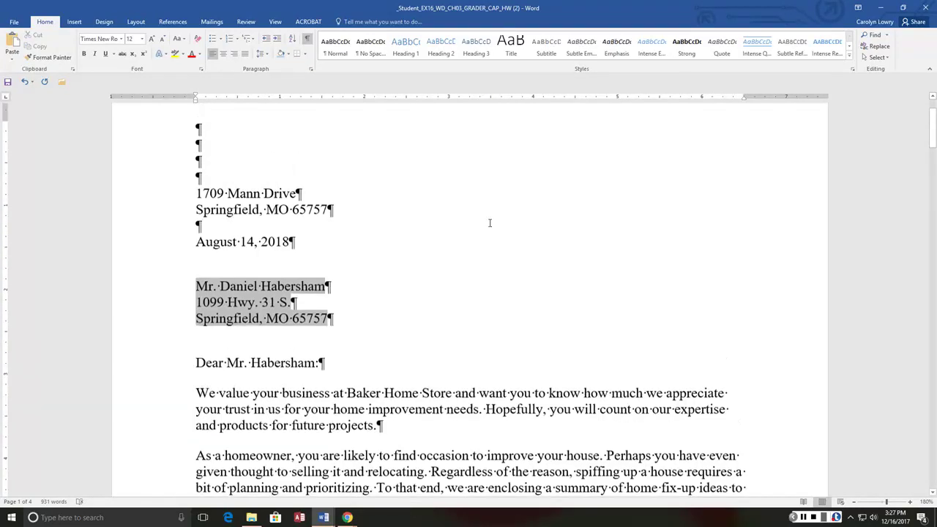
{"action": "left_click", "coordinate": [211, 21]}
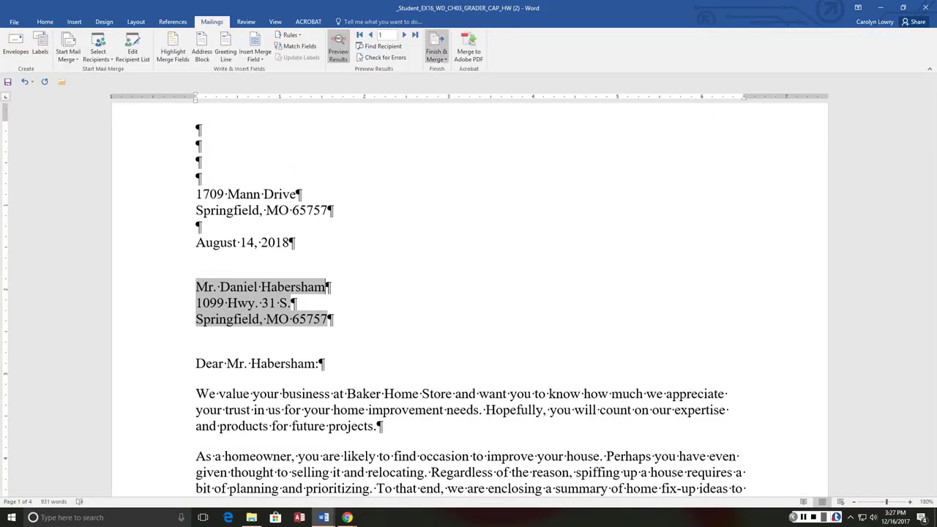
{"action": "left_click", "coordinate": [436, 55]}
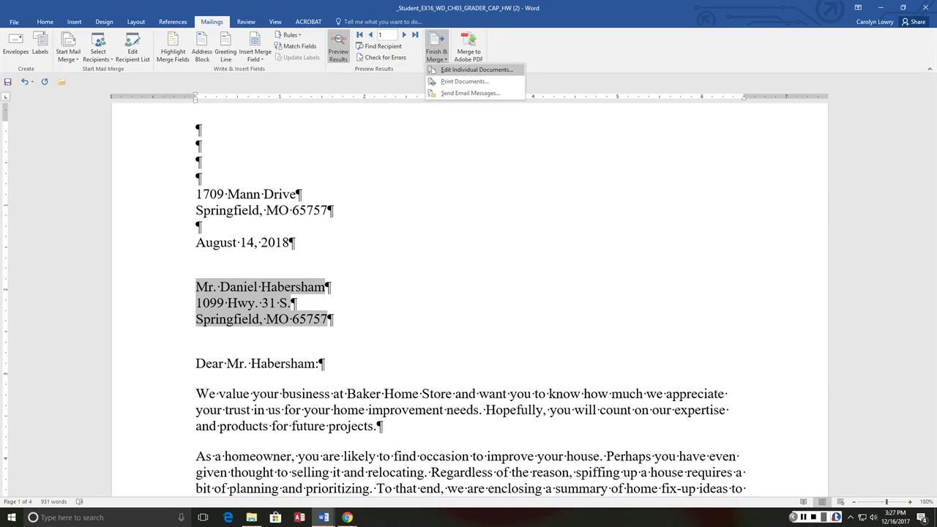
{"action": "left_click", "coordinate": [475, 70]}
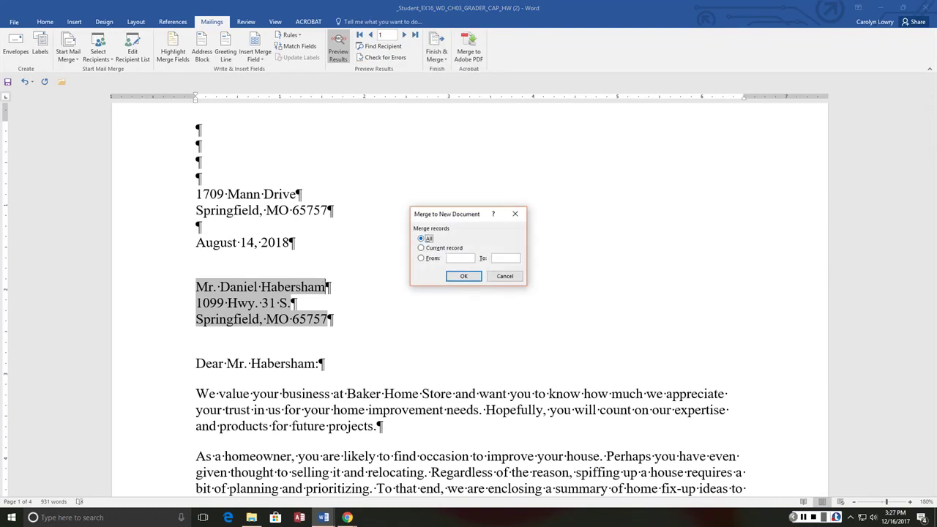
{"action": "key", "text": "Return"}
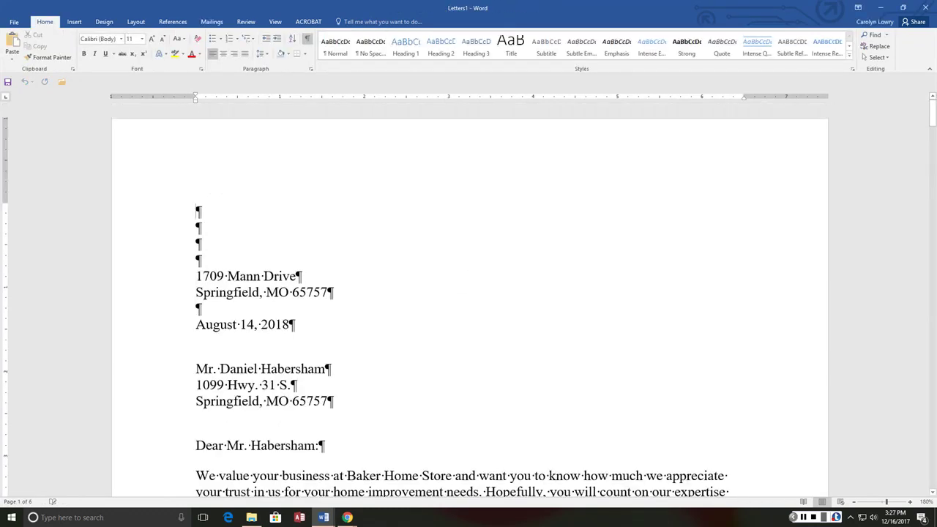
- Examine the recipient addresses and salutations throughout the merged letters, and close the merged document without saving it
{"action": "scroll", "coordinate": [472, 275], "scroll_direction": "down", "scroll_amount": 8}
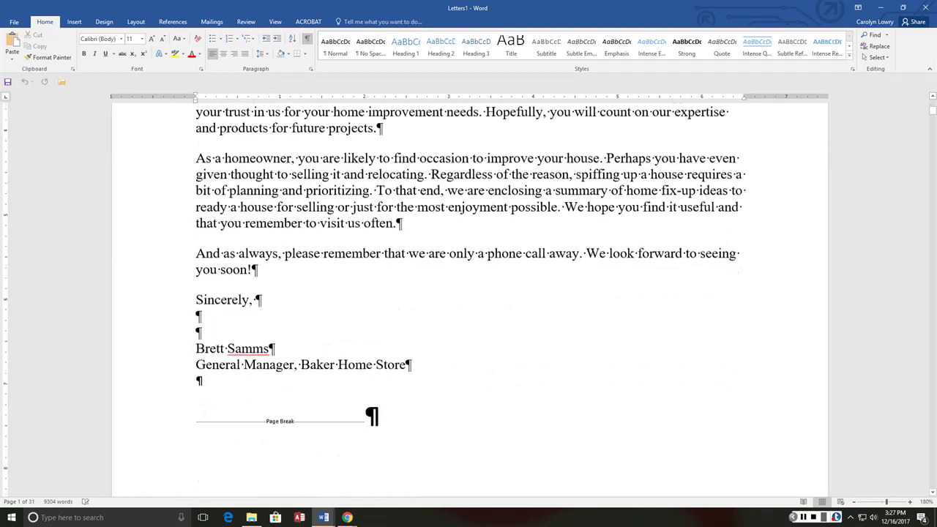
{"action": "scroll", "coordinate": [471, 271], "scroll_direction": "down", "scroll_amount": 15}
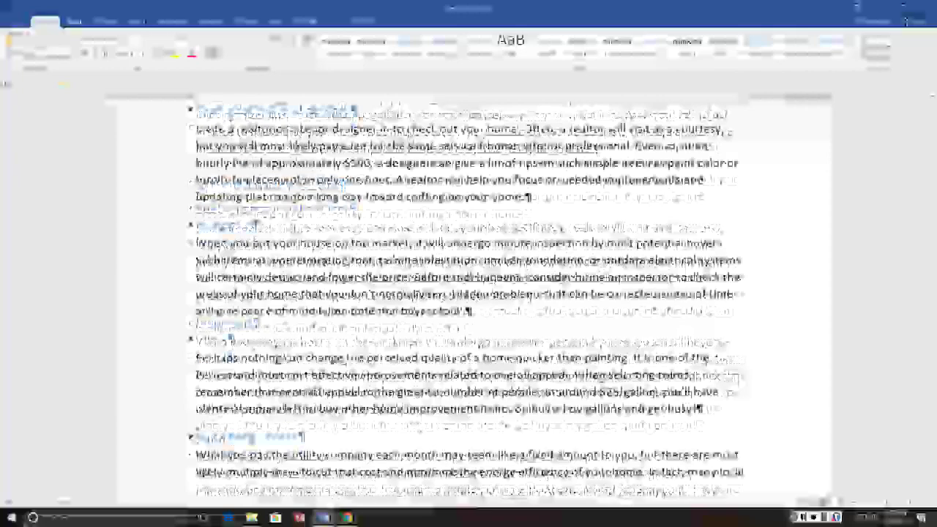
{"action": "scroll", "coordinate": [457, 269], "scroll_direction": "down", "scroll_amount": 20}
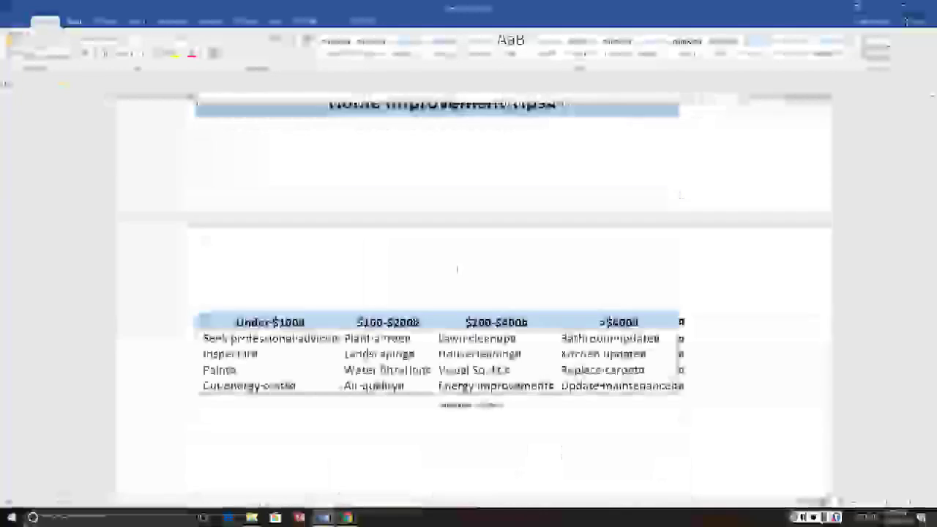
{"action": "scroll", "coordinate": [457, 269], "scroll_direction": "down", "scroll_amount": 20}
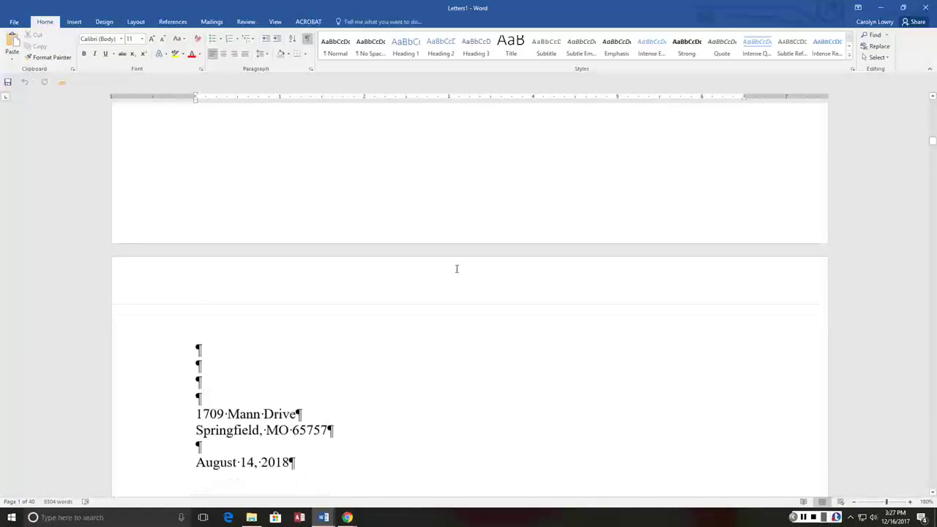
{"action": "scroll", "coordinate": [457, 269], "scroll_direction": "down", "scroll_amount": 5}
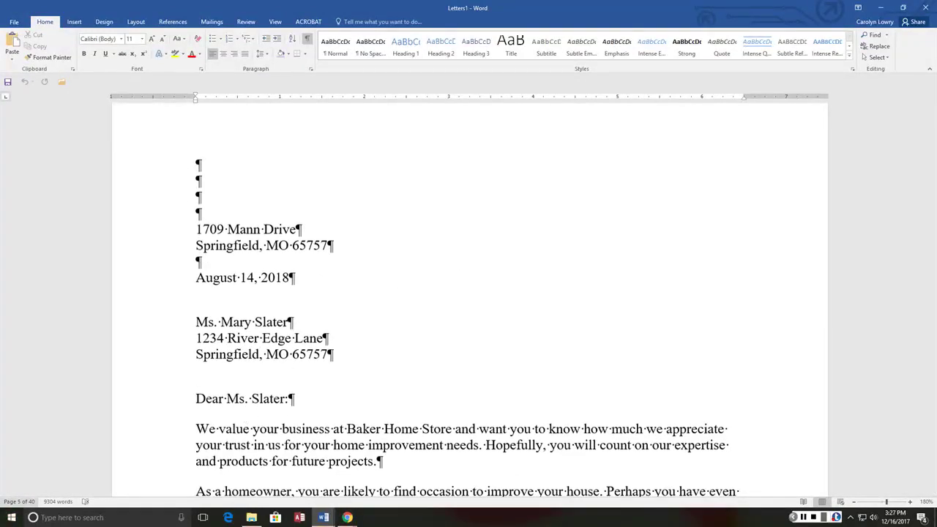
{"action": "scroll", "coordinate": [363, 373], "scroll_direction": "down", "scroll_amount": 3}
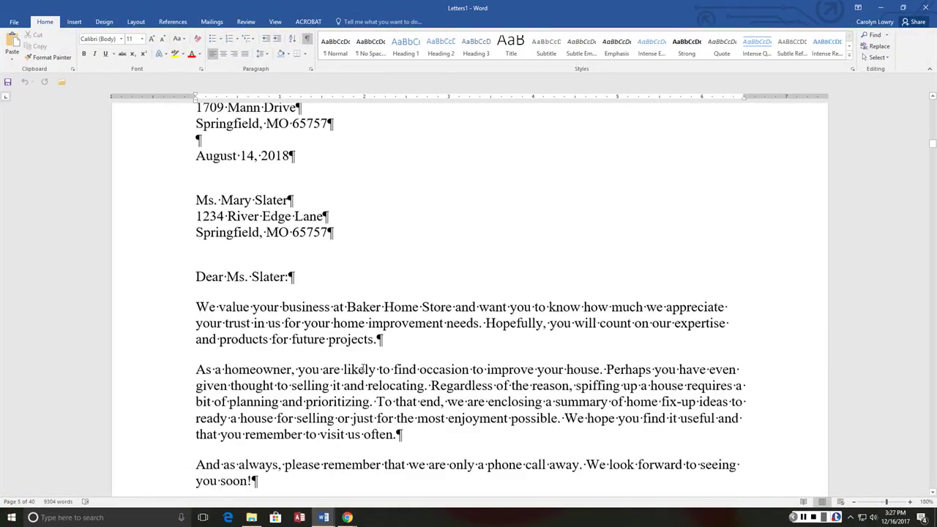
{"action": "scroll", "coordinate": [364, 370], "scroll_direction": "down", "scroll_amount": 20}
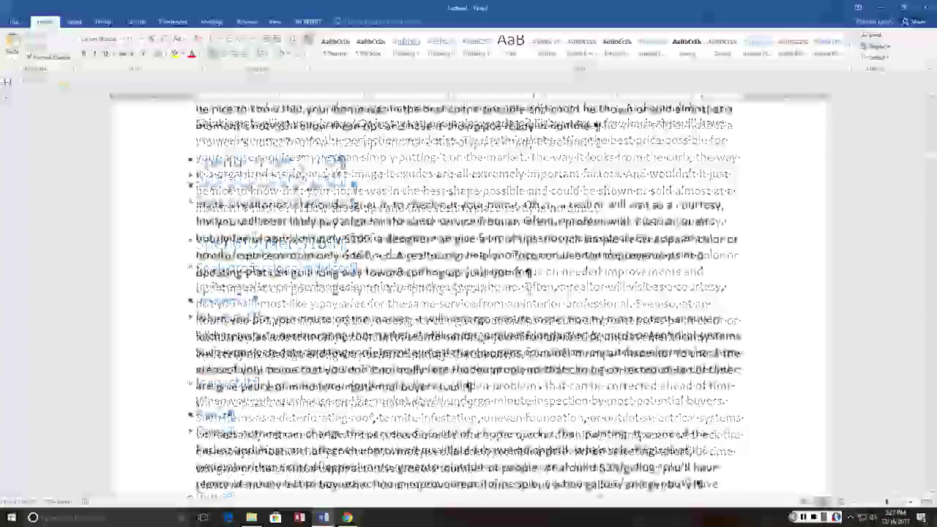
{"action": "scroll", "coordinate": [363, 369], "scroll_direction": "down", "scroll_amount": 20}
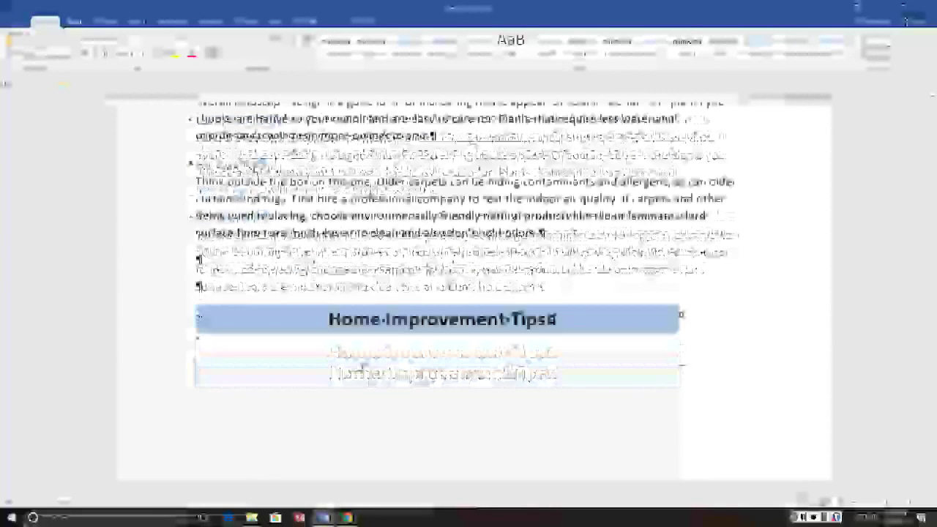
{"action": "scroll", "coordinate": [362, 368], "scroll_direction": "down", "scroll_amount": 20}
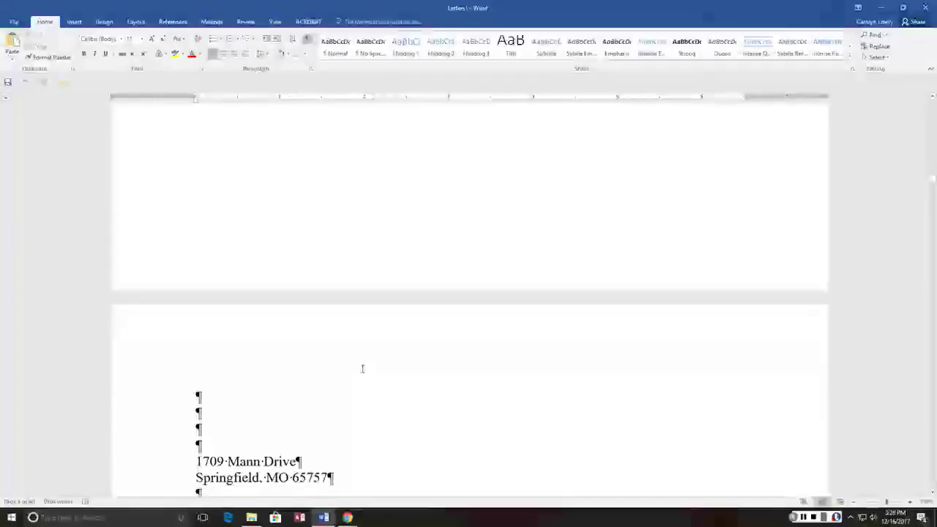
{"action": "scroll", "coordinate": [361, 368], "scroll_direction": "down", "scroll_amount": 3}
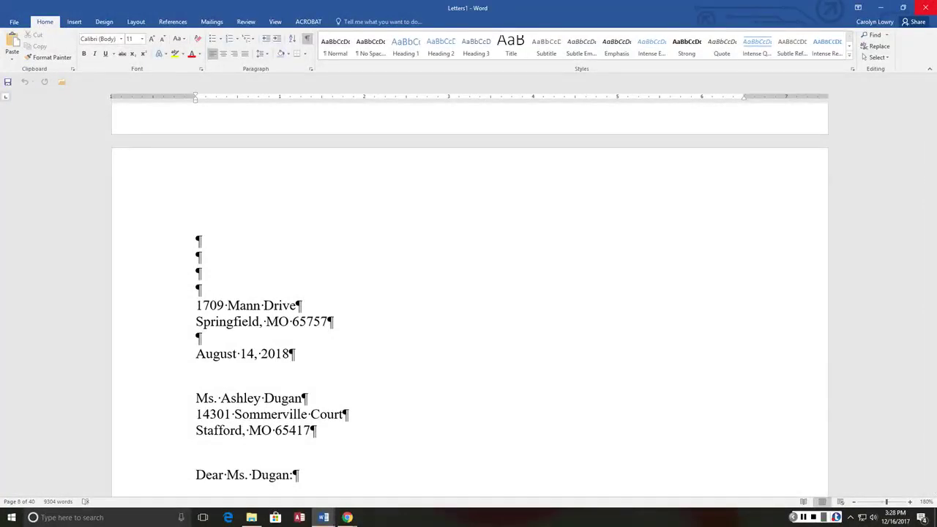
{"action": "left_click", "coordinate": [925, 7]}
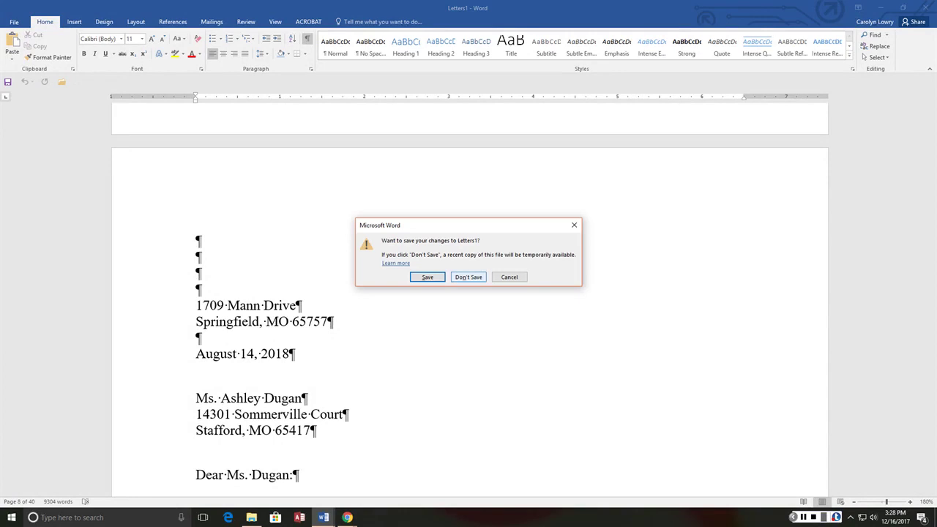
{"action": "left_click", "coordinate": [467, 277]}
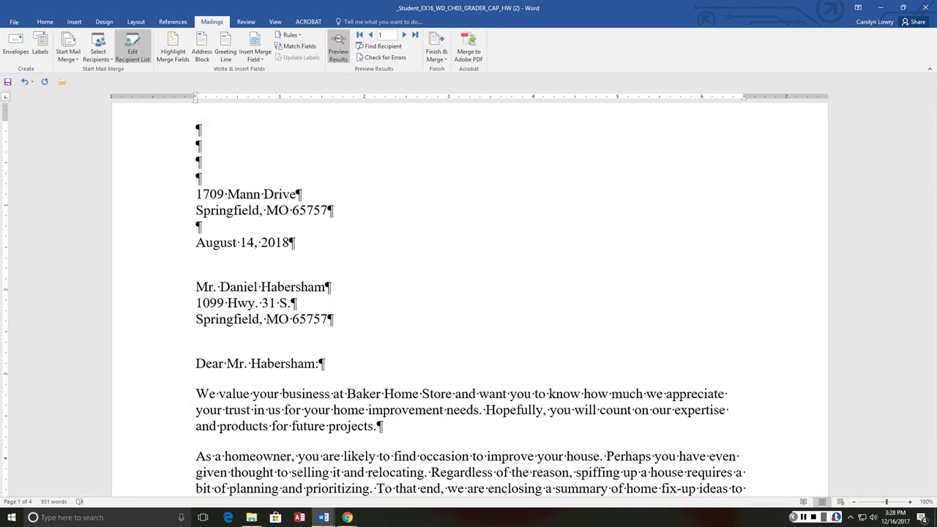
- Filter the mail merge recipient list to the customers whose Zip is 65757
{"action": "left_click", "coordinate": [133, 48]}
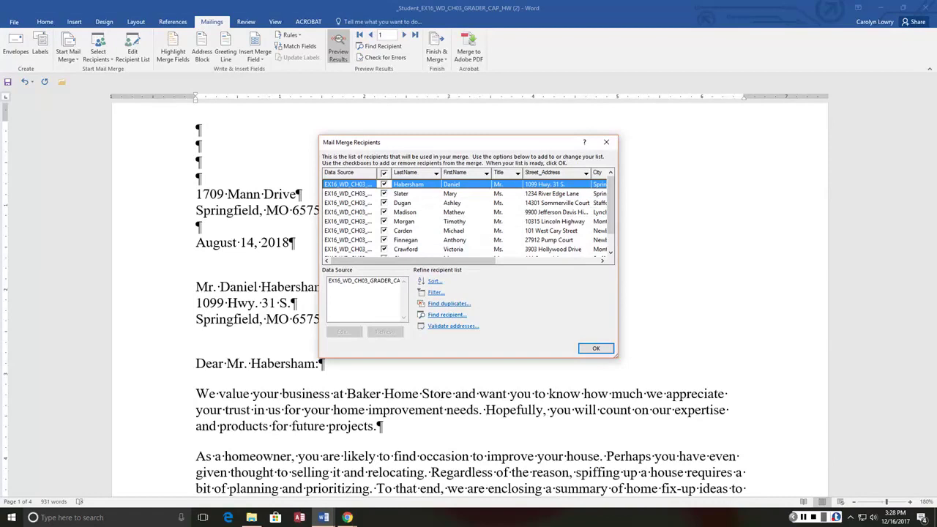
{"action": "left_click", "coordinate": [606, 142]}
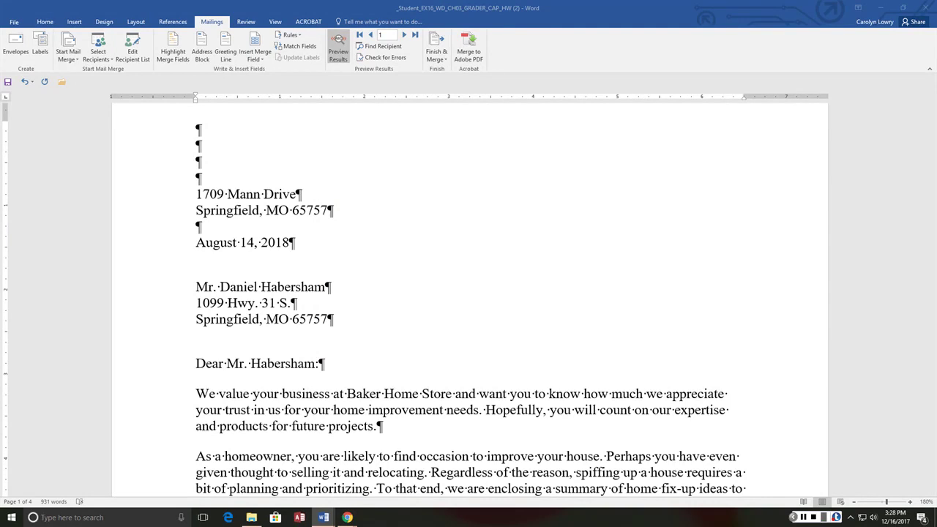
{"action": "left_click", "coordinate": [132, 49]}
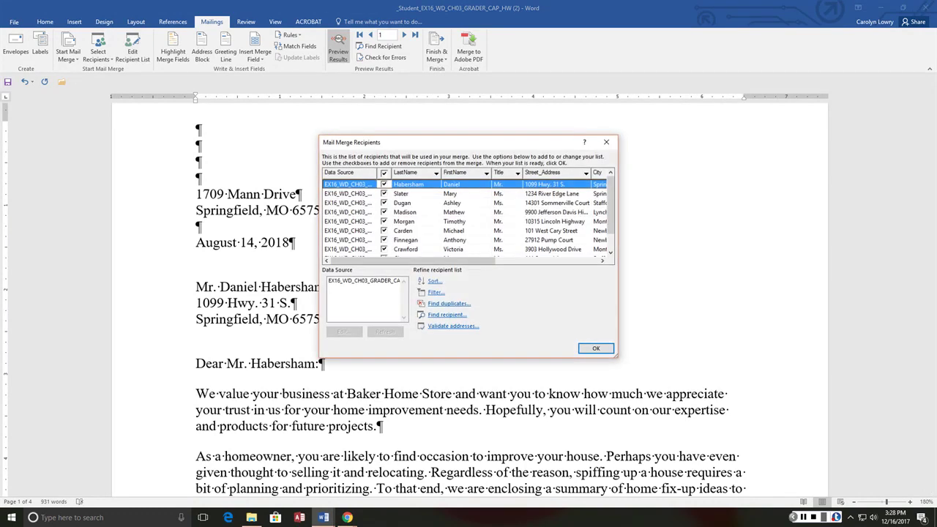
{"action": "left_click_drag", "start_coordinate": [618, 242], "coordinate": [776, 242]}
{"action": "left_click", "coordinate": [685, 172]}
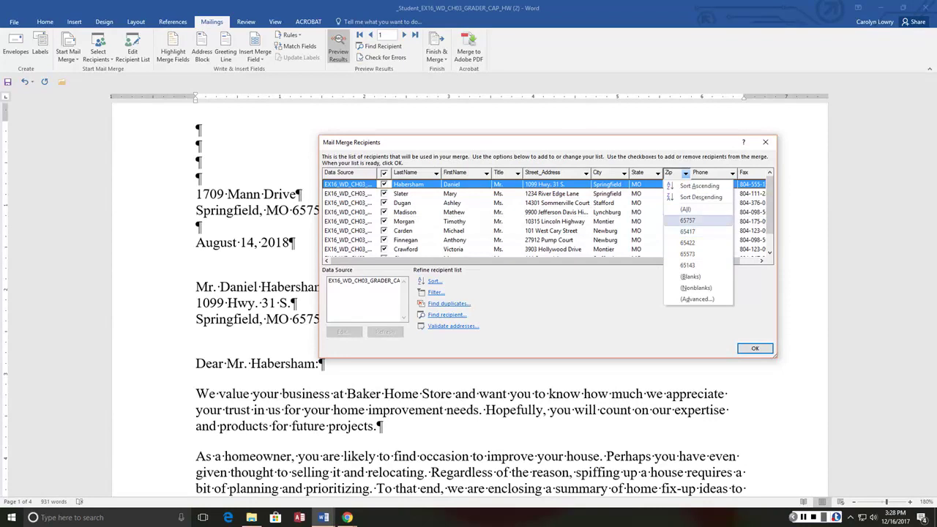
{"action": "left_click", "coordinate": [687, 220]}
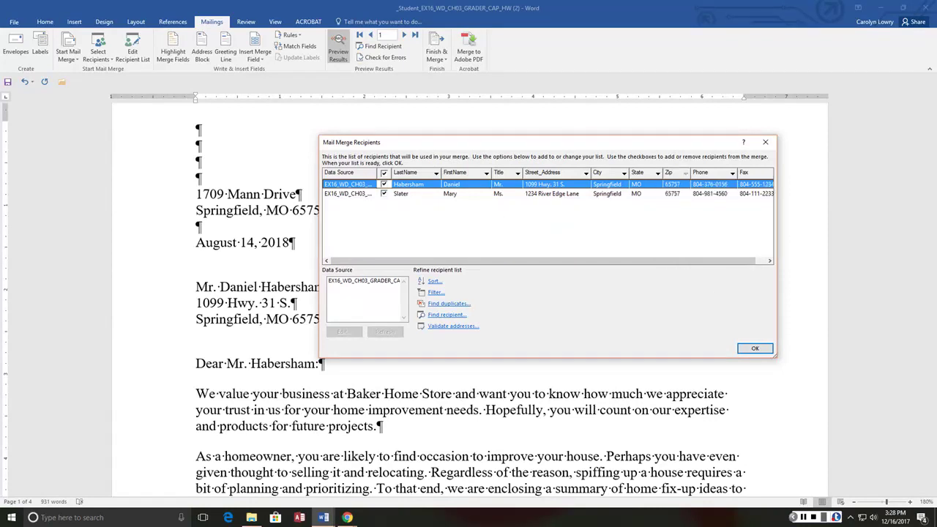
{"action": "left_click", "coordinate": [752, 347]}
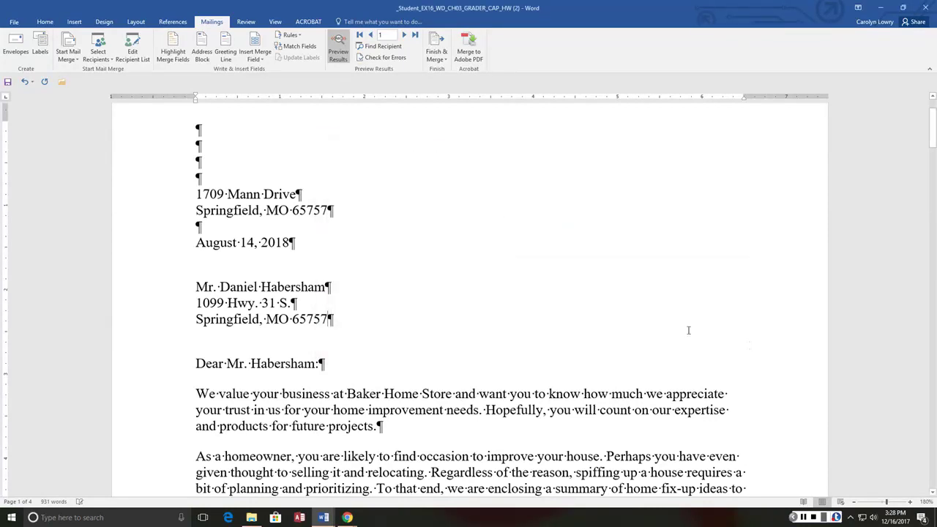
- Merge all records of the filtered recipient list into a new document and check the resulting letters' addresses
{"action": "left_click", "coordinate": [436, 55]}
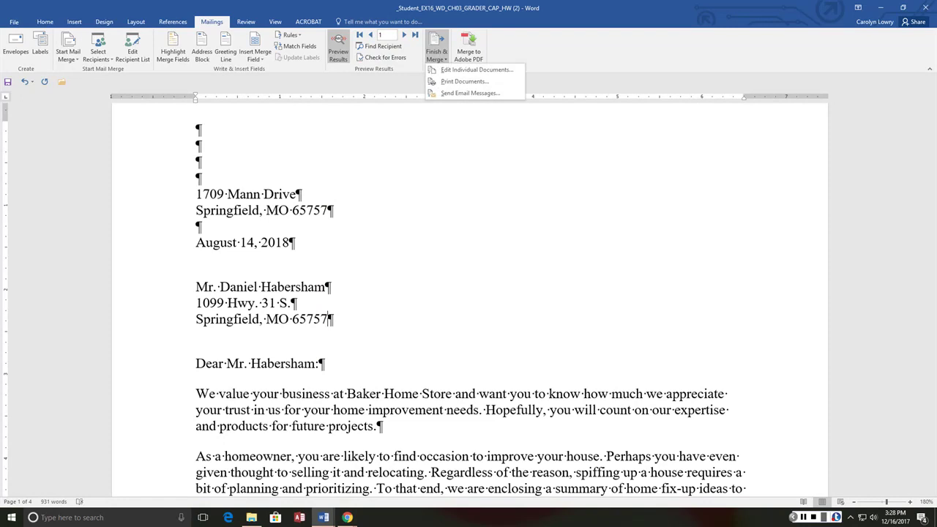
{"action": "left_click", "coordinate": [476, 70]}
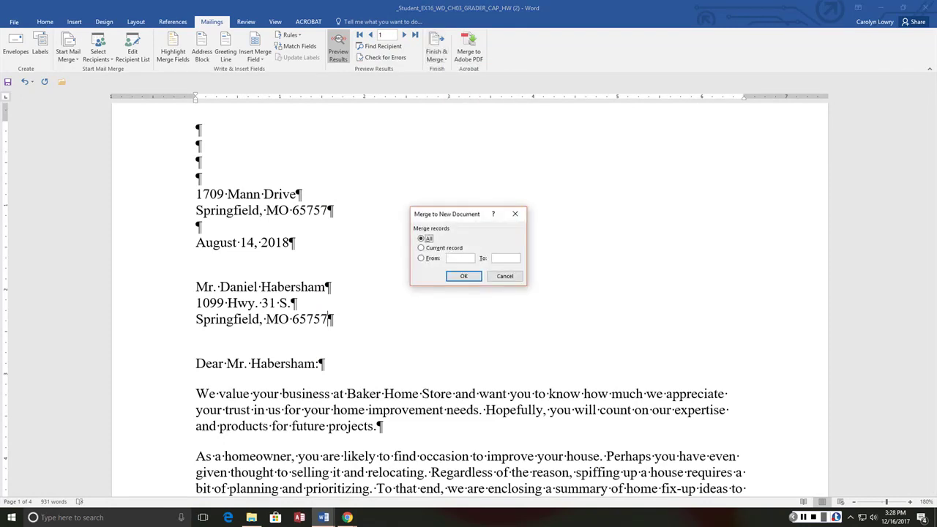
{"action": "left_click", "coordinate": [462, 276]}
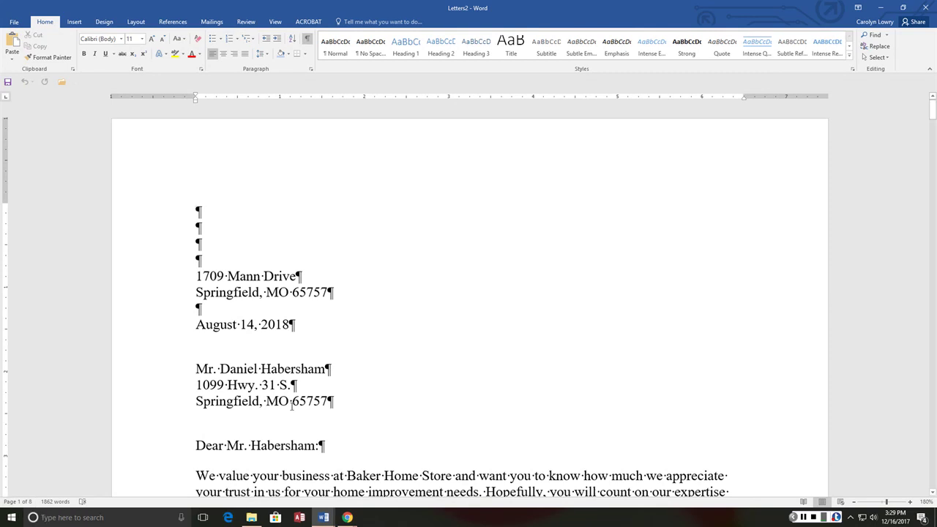
{"action": "scroll", "coordinate": [291, 418], "scroll_direction": "down", "scroll_amount": 10}
{"action": "scroll", "coordinate": [293, 397], "scroll_direction": "down", "scroll_amount": 15}
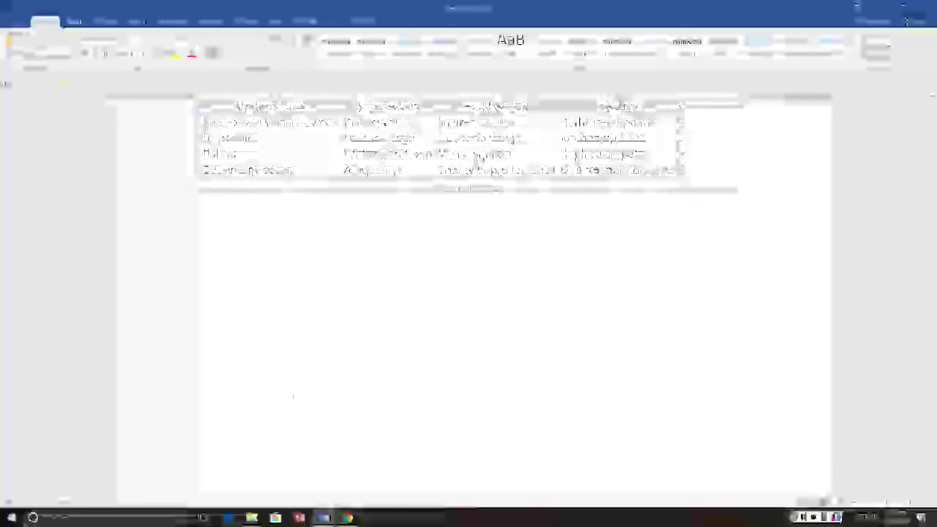
{"action": "scroll", "coordinate": [468, 292], "scroll_direction": "down", "scroll_amount": 5}
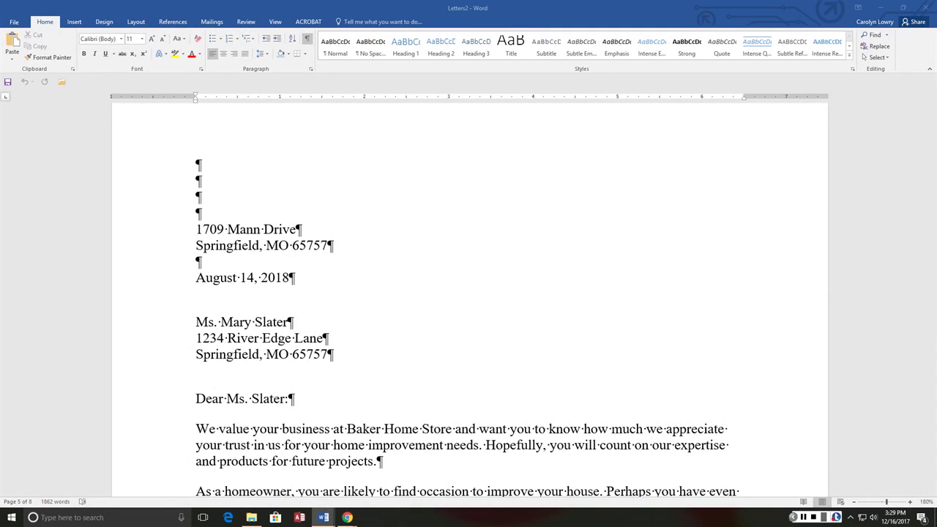
- Copy the entire content of the merged letters document and switch back to the main student document
{"action": "left_click", "coordinate": [411, 306]}
{"action": "key", "text": "ctrl+a"}
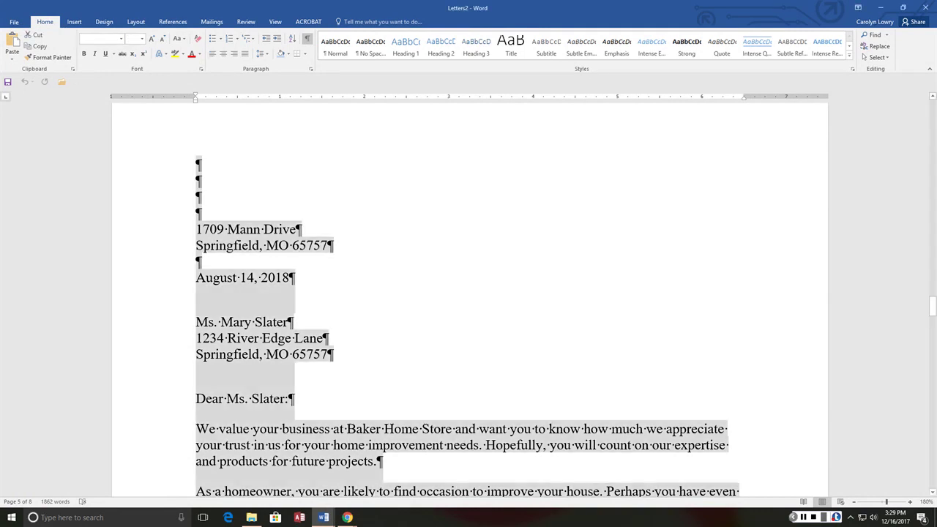
{"action": "key", "text": "ctrl+c"}
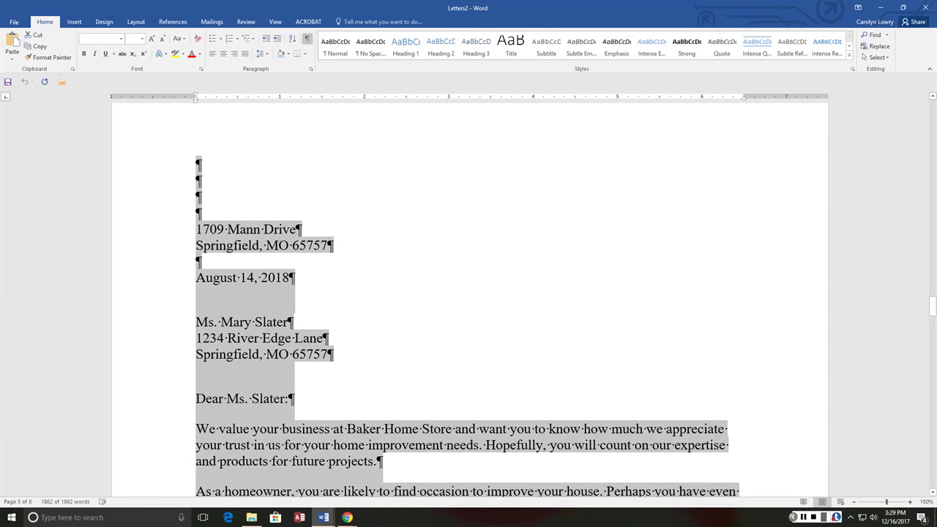
{"action": "right_click", "coordinate": [233, 250]}
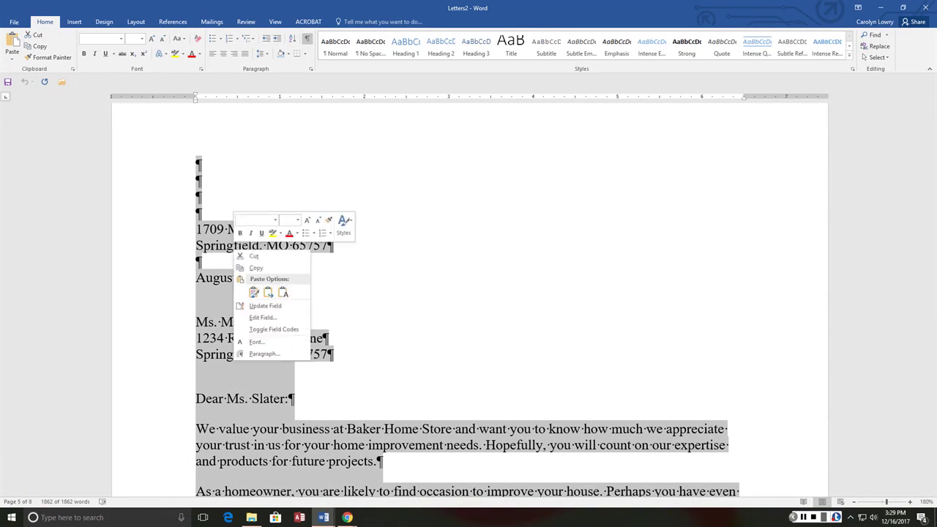
{"action": "key", "text": "Escape"}
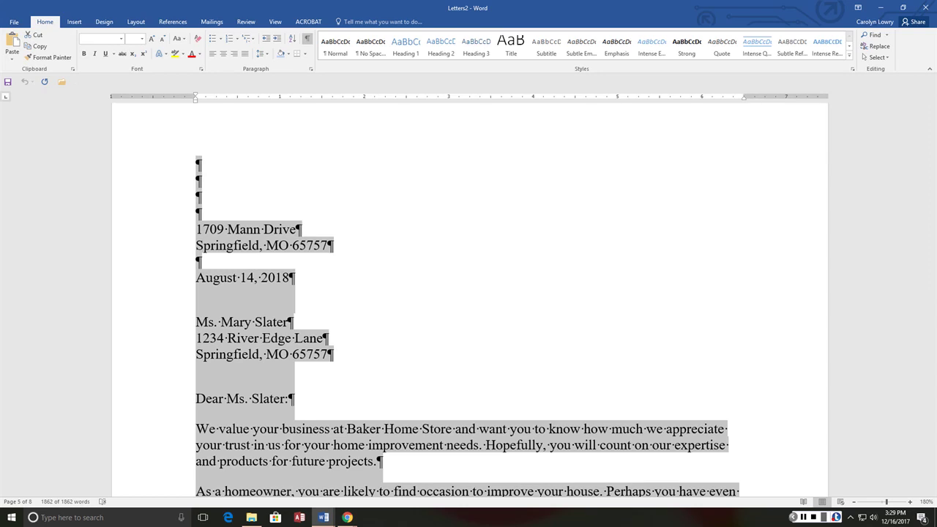
{"action": "key", "text": "alt+Tab"}
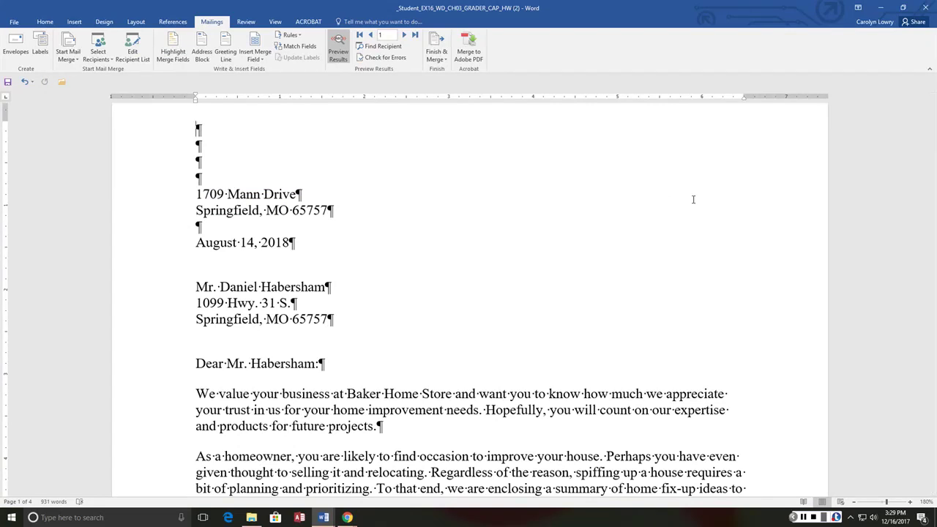
- Insert a page break at the start of the student document and paste the copied merged letters before it
{"action": "key", "text": "ctrl+Return"}
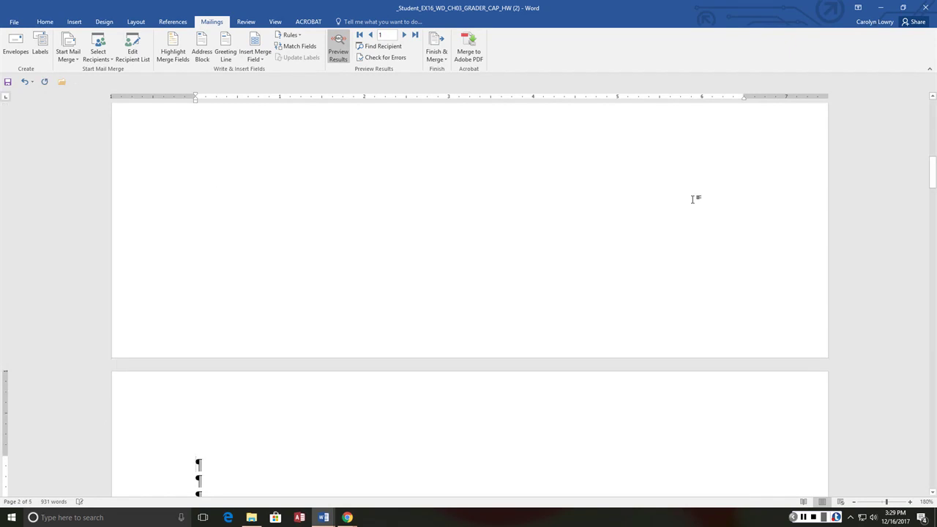
{"action": "key", "text": "Up"}
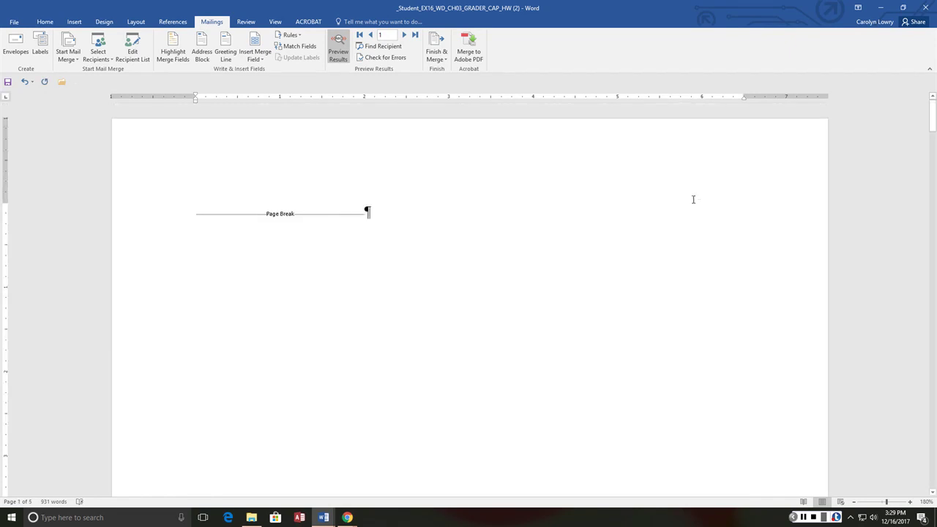
{"action": "key", "text": "ctrl+v"}
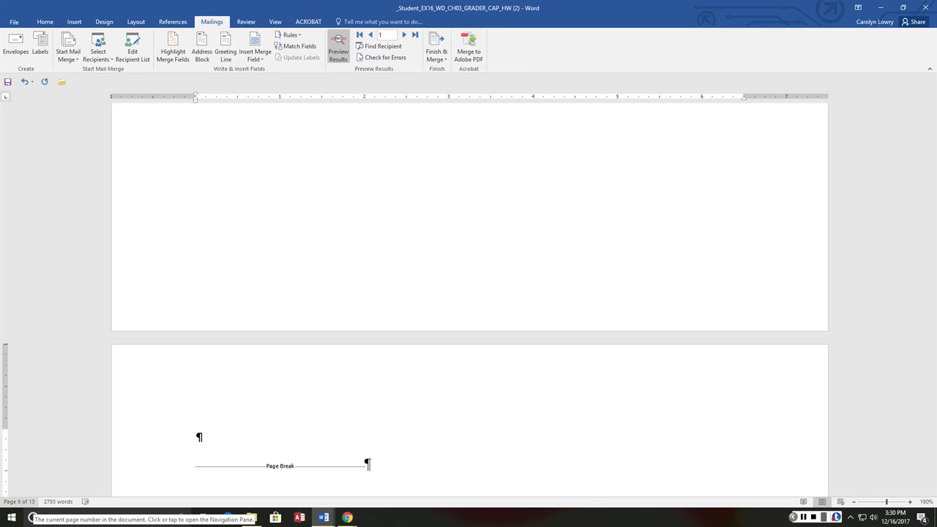
- Save and close the student document, and close the Letters2 document without saving it
{"action": "left_click", "coordinate": [925, 7]}
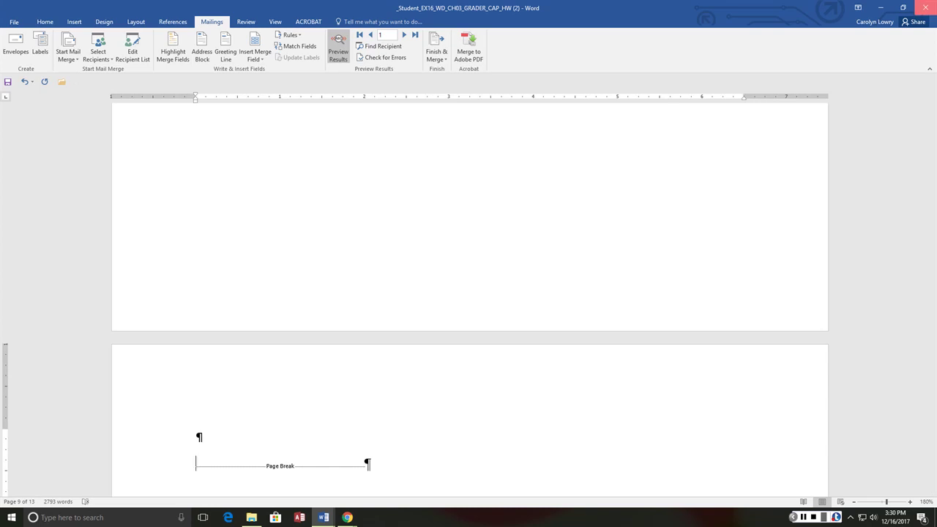
{"action": "left_click", "coordinate": [427, 271]}
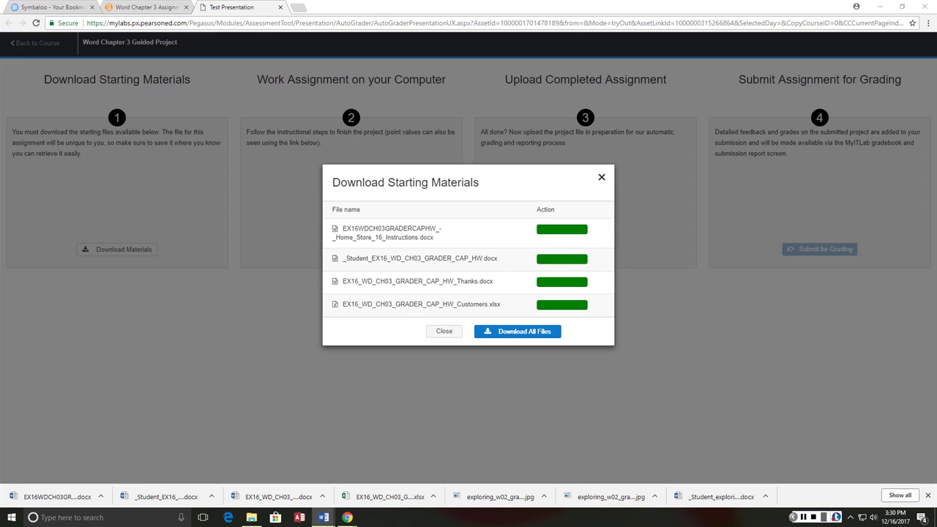
{"action": "left_click", "coordinate": [602, 177]}
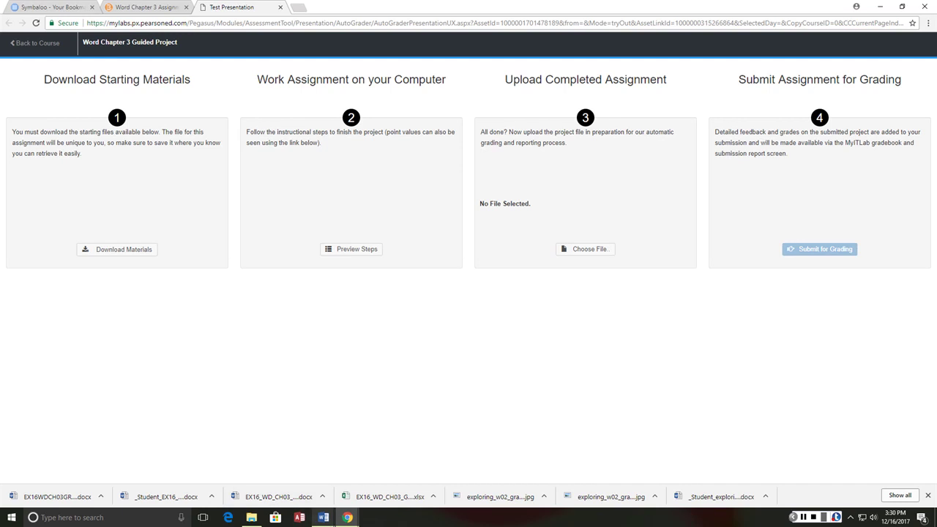
{"action": "mouse_move", "coordinate": [323, 517]}
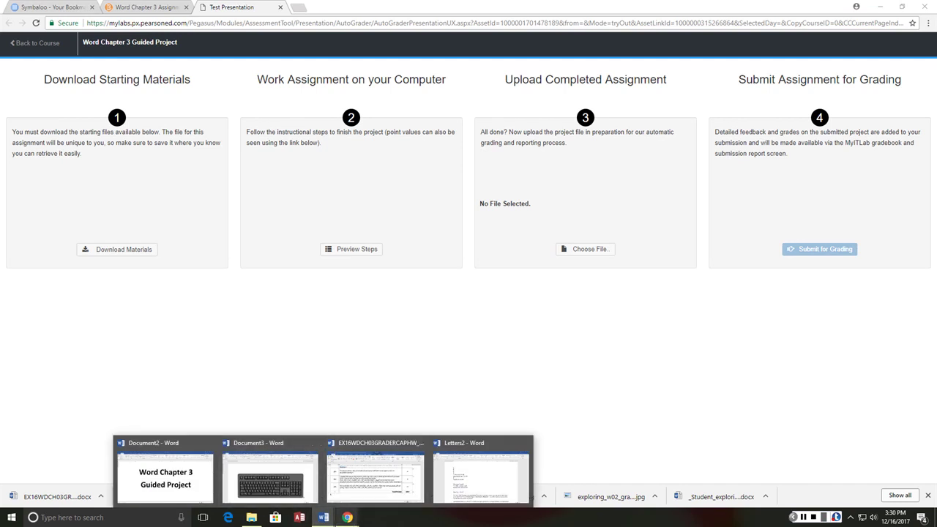
{"action": "left_click", "coordinate": [480, 476]}
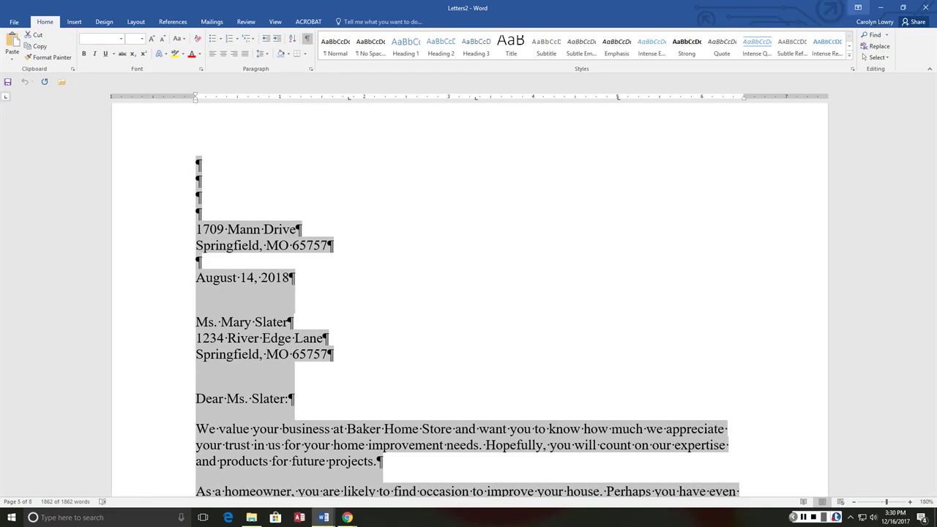
{"action": "left_click", "coordinate": [925, 7]}
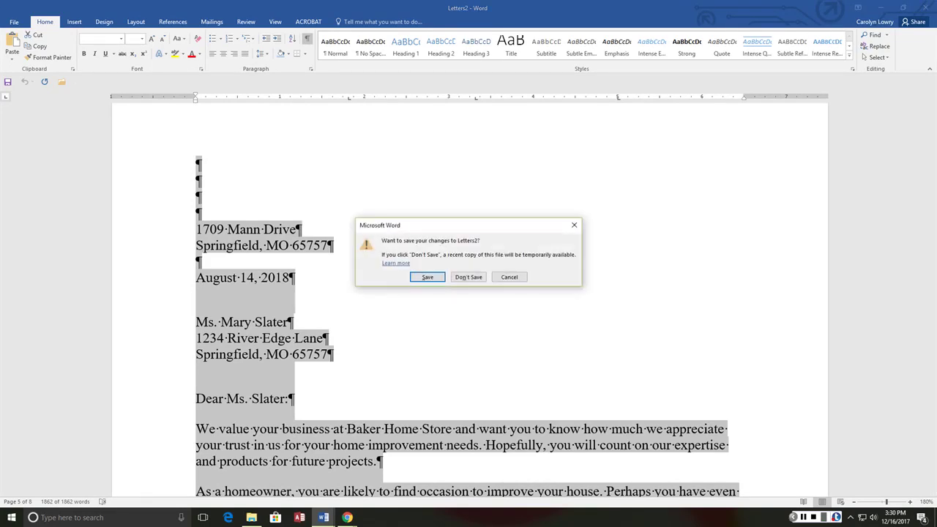
{"action": "left_click", "coordinate": [469, 276]}
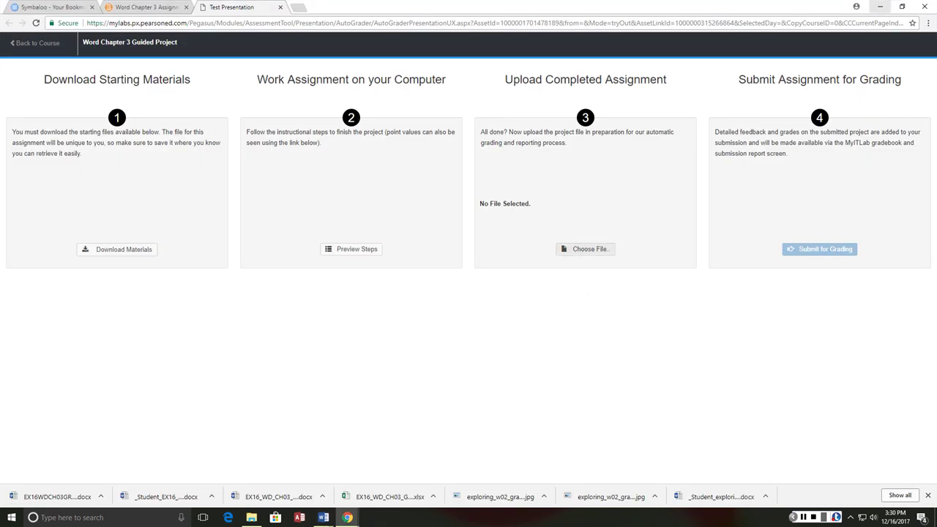
- Upload _Student_EX16_WD_CH03_GRADER_CAP_HW (2).docx to the Word Chapter 3 Guided Project and submit it for grading, closing the assignment
{"action": "left_click", "coordinate": [585, 249]}
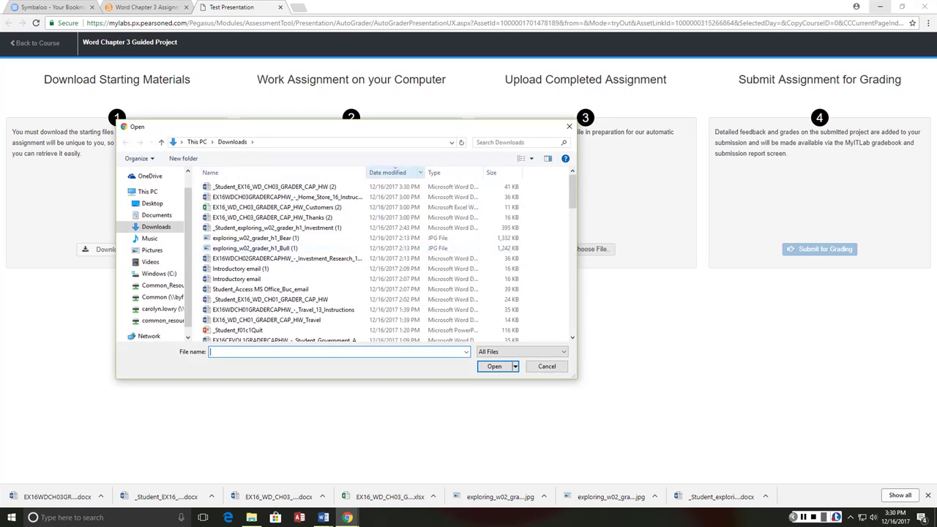
{"action": "left_click", "coordinate": [396, 172]}
{"action": "left_click", "coordinate": [395, 172]}
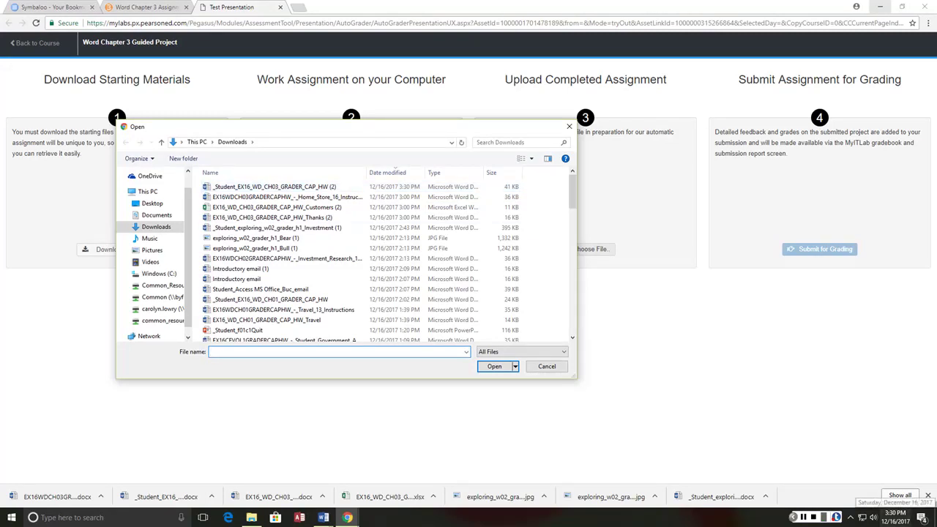
{"action": "double_click", "coordinate": [274, 187]}
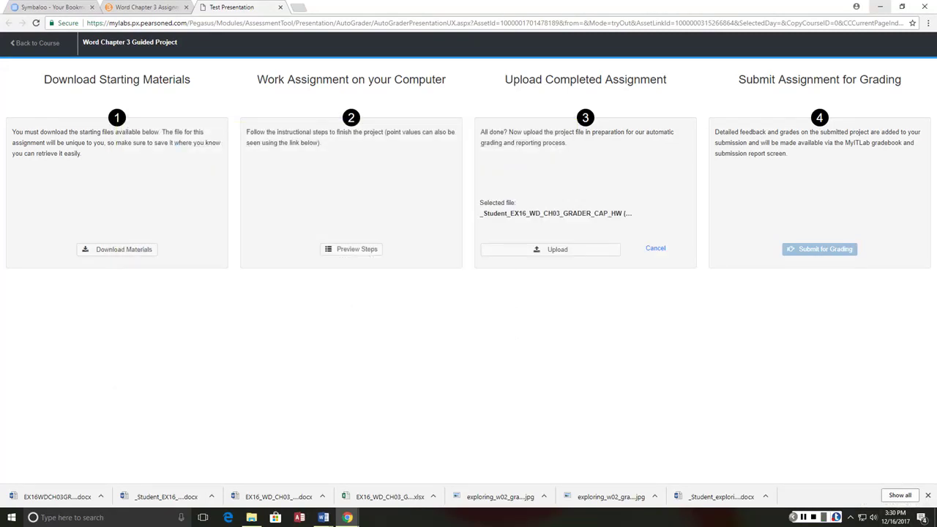
{"action": "left_click", "coordinate": [551, 249]}
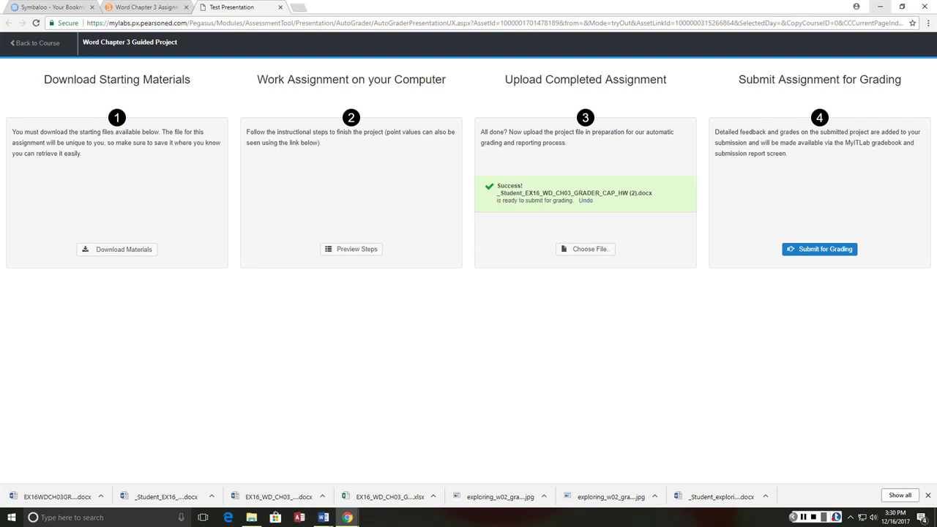
{"action": "left_click", "coordinate": [819, 249]}
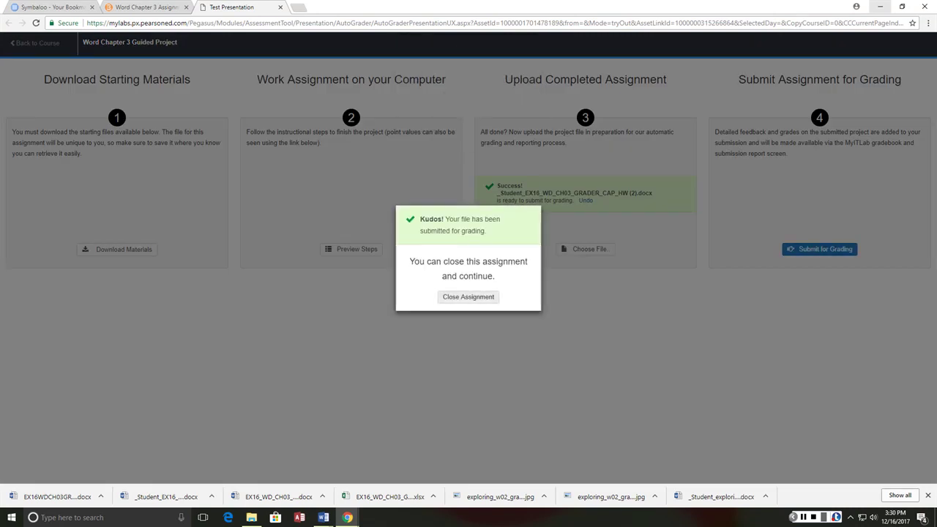
{"action": "left_click", "coordinate": [469, 297]}
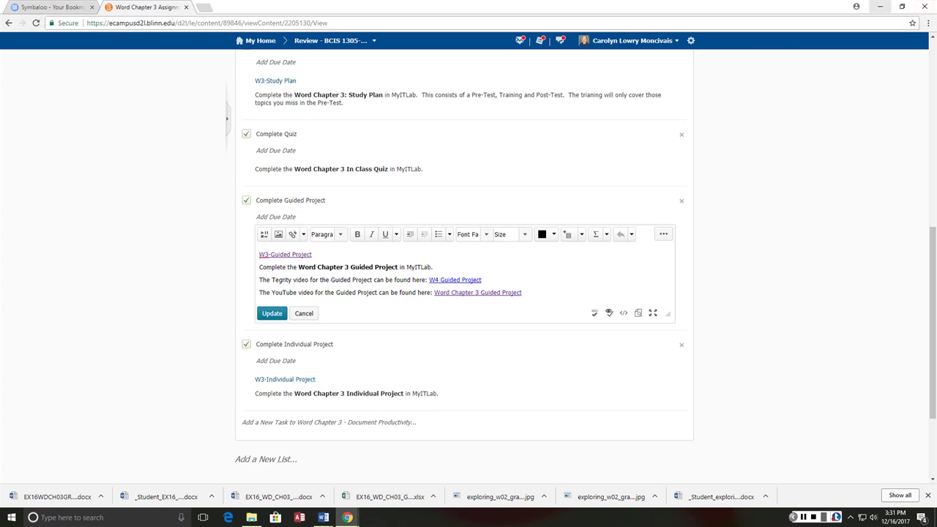
- Sort the Downloads folder by date modified and open the most recent _Student_EX16_WD_CH03_GRADER_CAP document to check it
{"action": "key", "text": "super+d"}
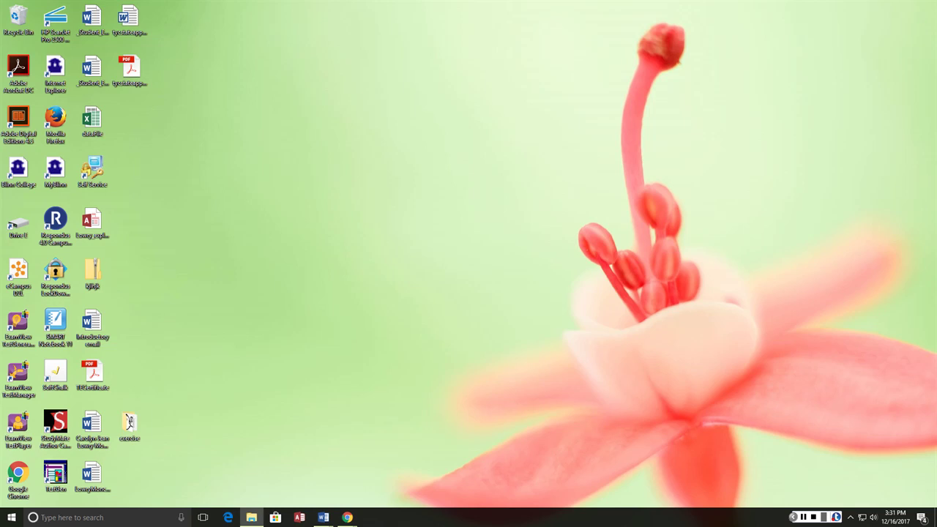
{"action": "left_click_drag", "start_coordinate": [936, 117], "coordinate": [528, 99]}
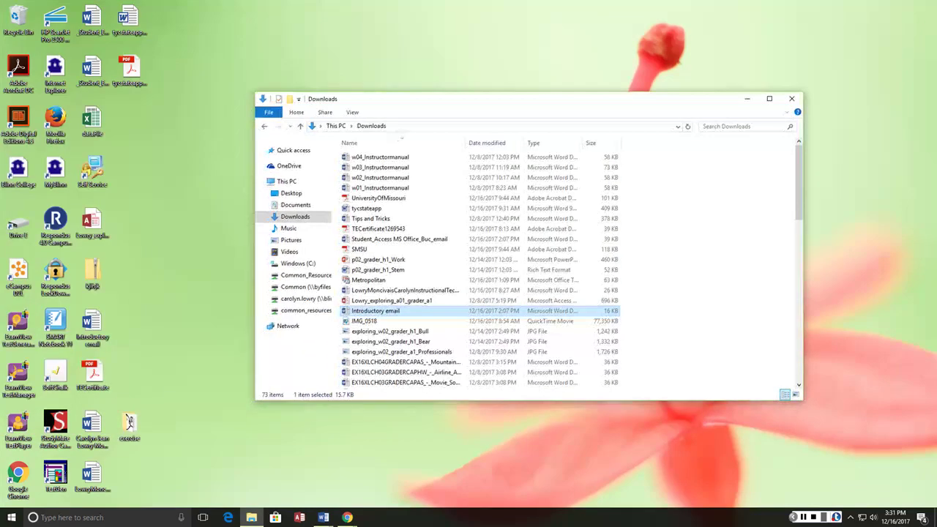
{"action": "left_click", "coordinate": [489, 143]}
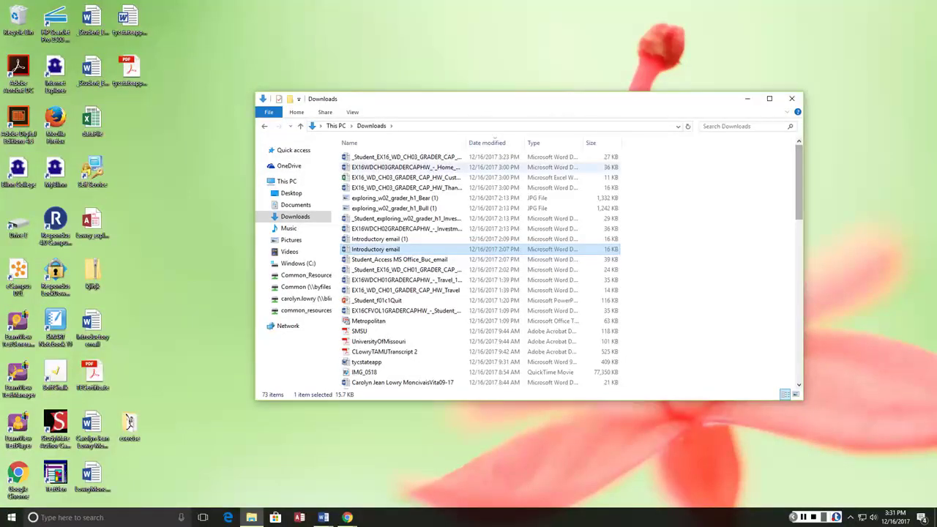
{"action": "left_click", "coordinate": [406, 157]}
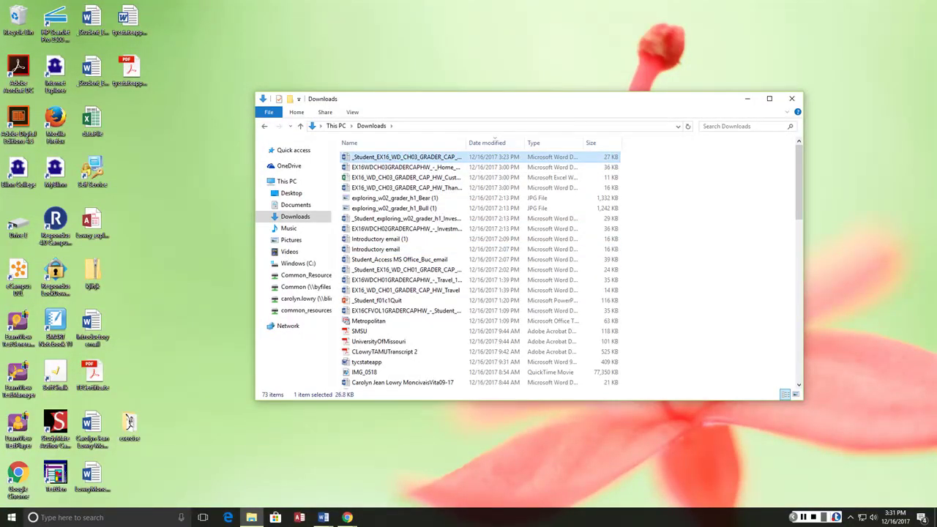
{"action": "left_click", "coordinate": [488, 142]}
{"action": "left_click", "coordinate": [488, 143]}
{"action": "double_click", "coordinate": [406, 157]}
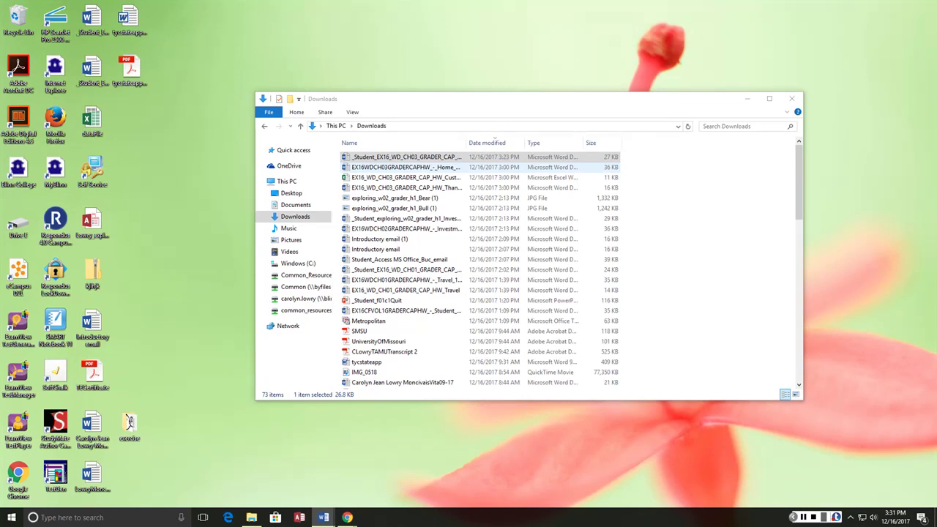
{"action": "left_click", "coordinate": [403, 166]}
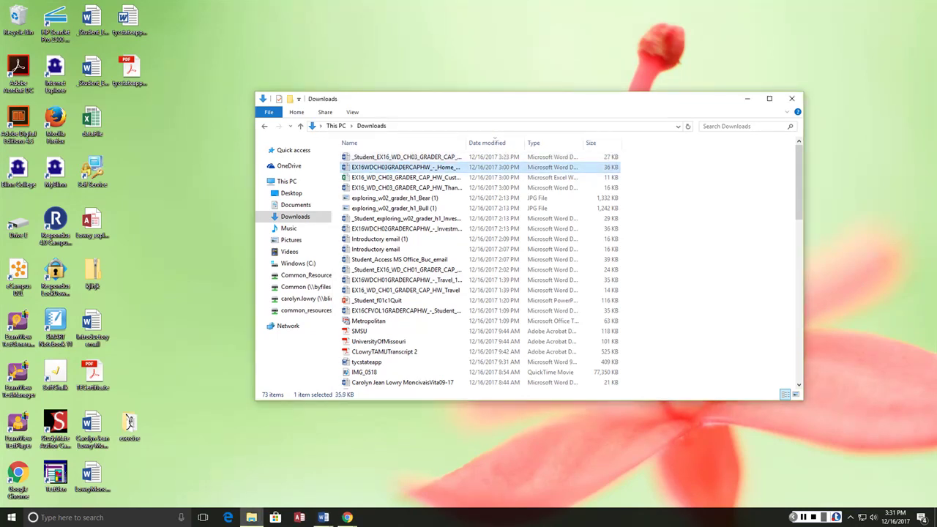